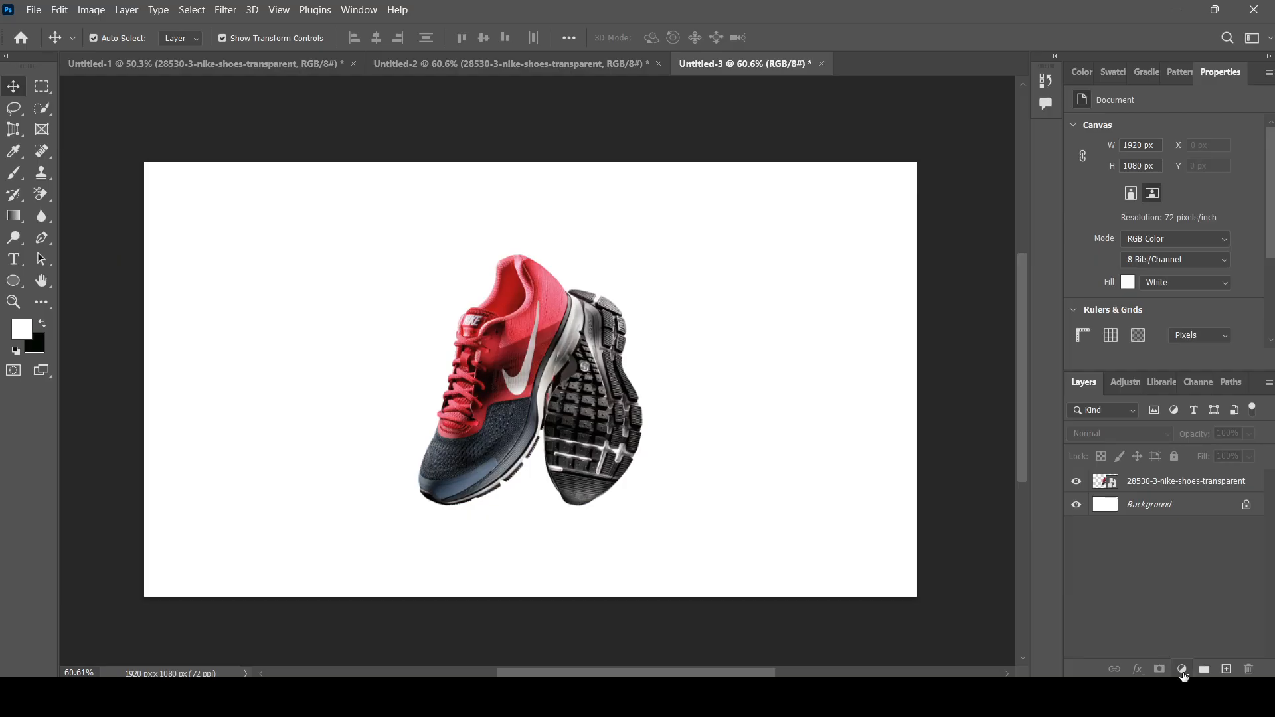
Add a solid colour fill layer above the Background, using a dark red sampled from the shoe.
left_click(1141, 513)
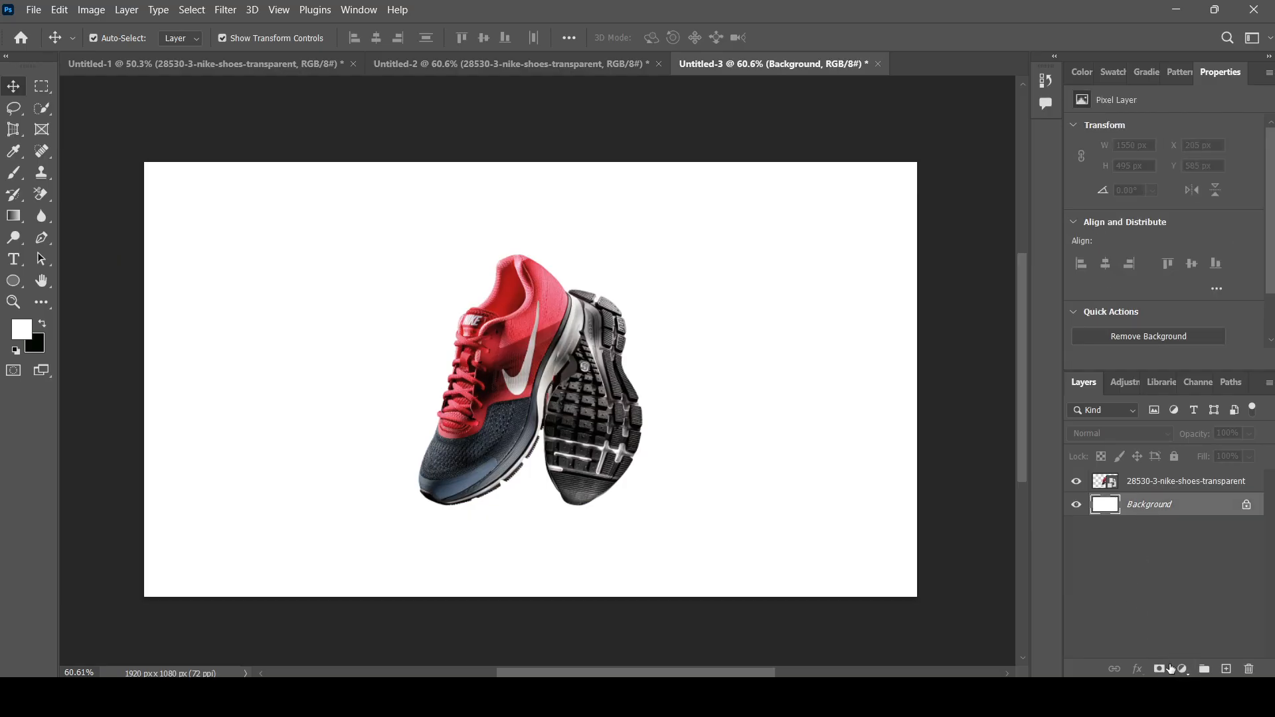
left_click(1169, 383)
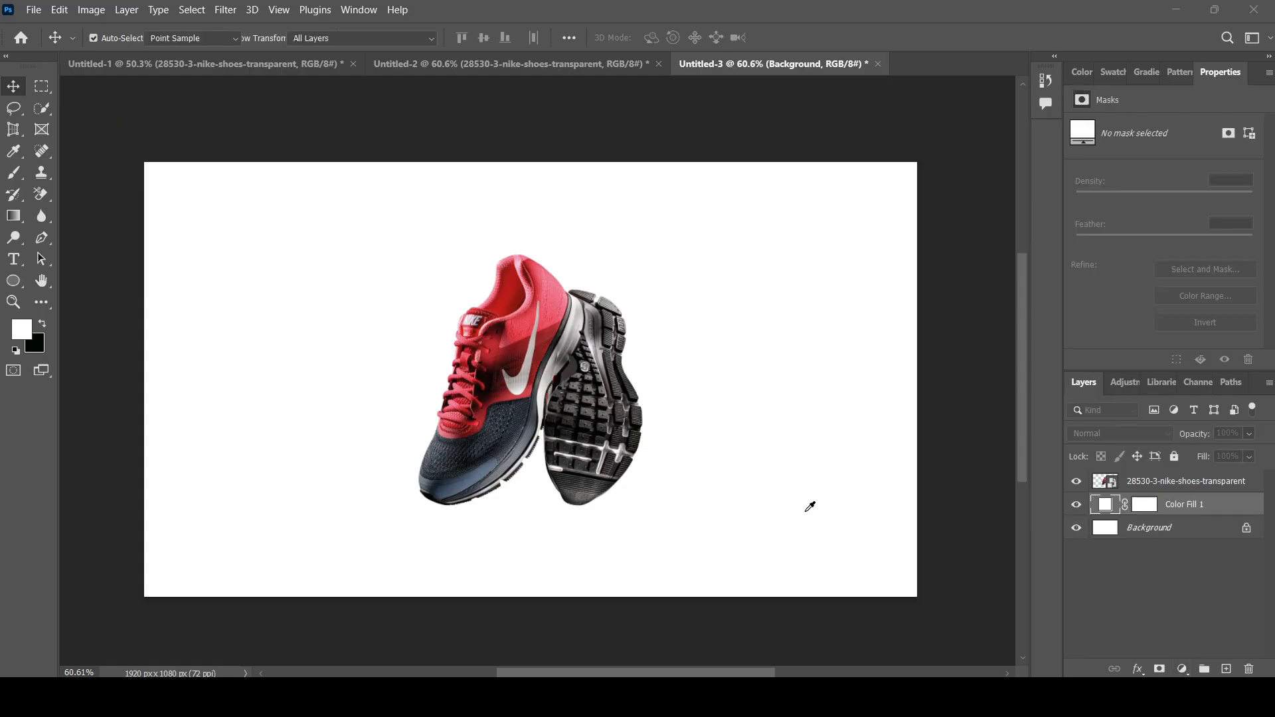
left_click(551, 298)
left_click(540, 281)
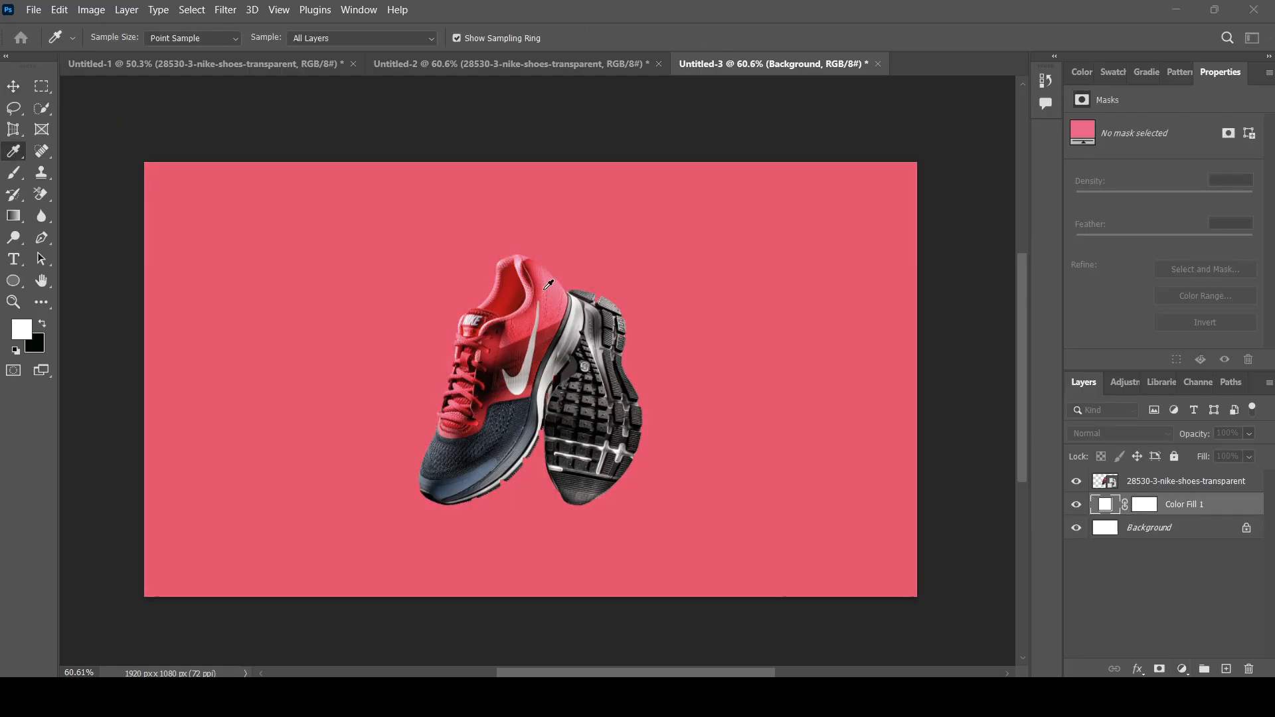
left_click(545, 286)
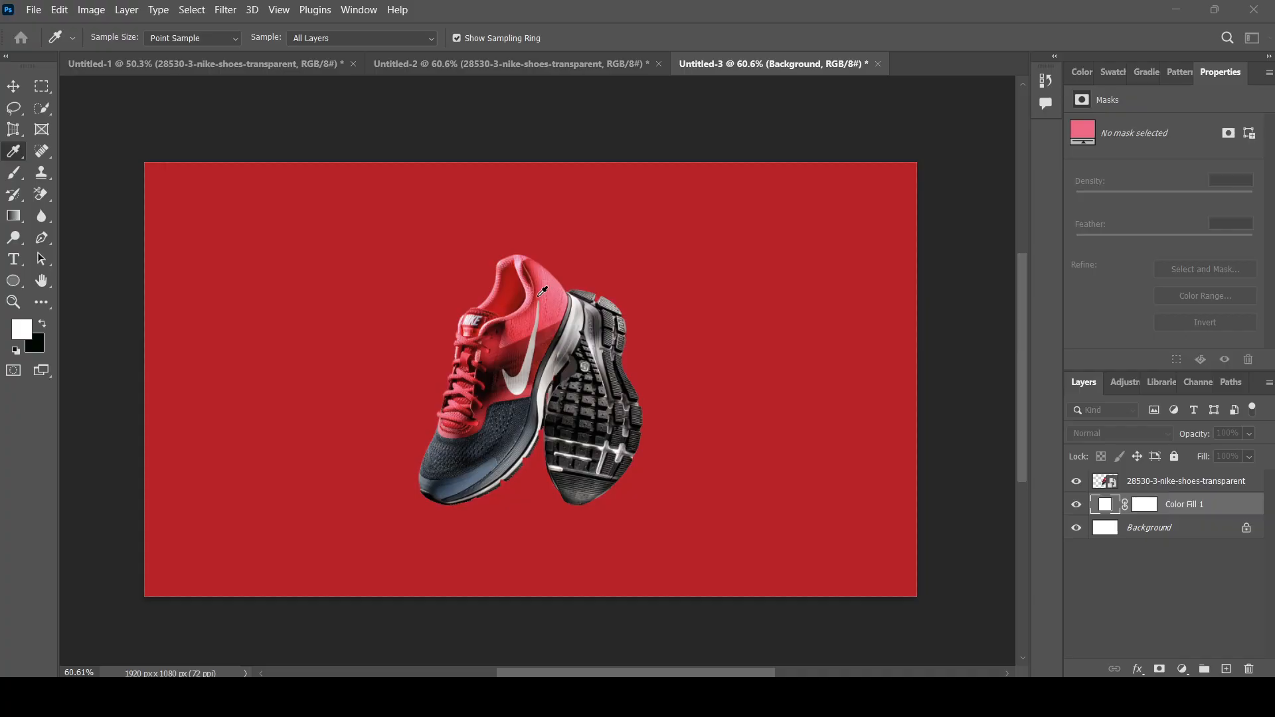
left_click(537, 296)
left_click(535, 295)
left_click(534, 296)
left_click(536, 296)
key("v")
left_click(966, 411)
scroll(477, 310, "up", 2)
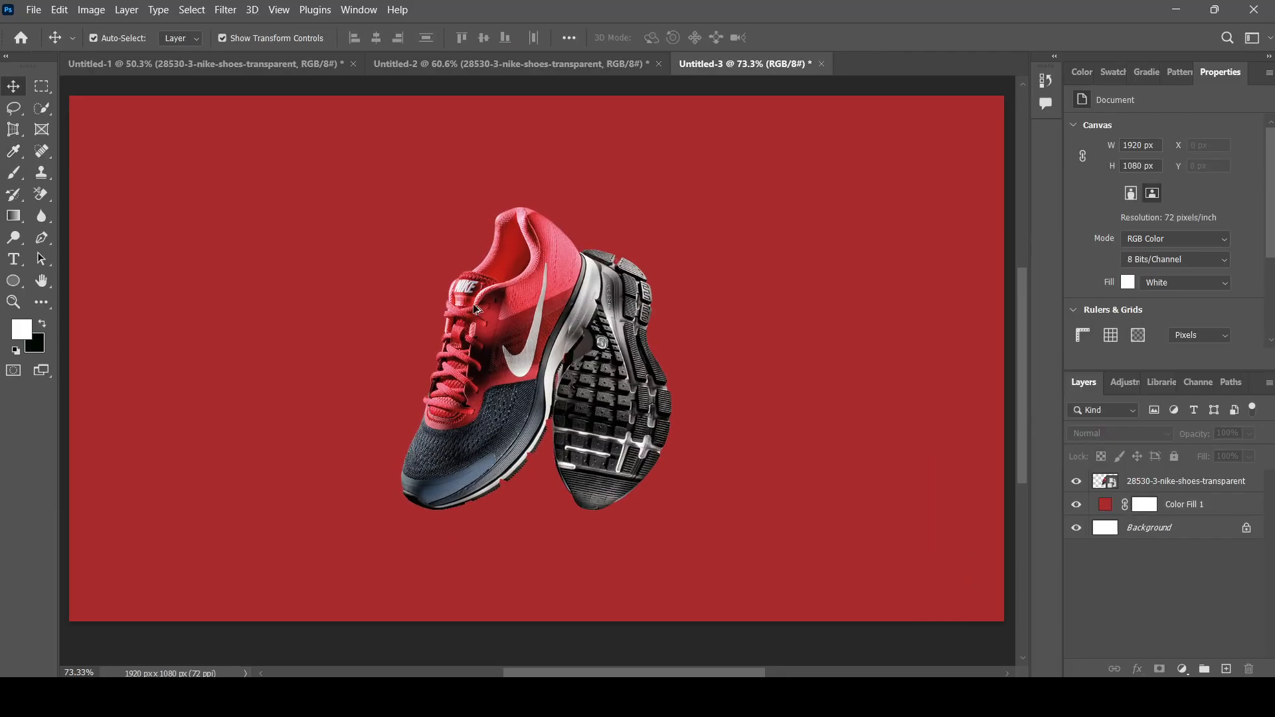
scroll(474, 306, "down", 1)
left_click(495, 313)
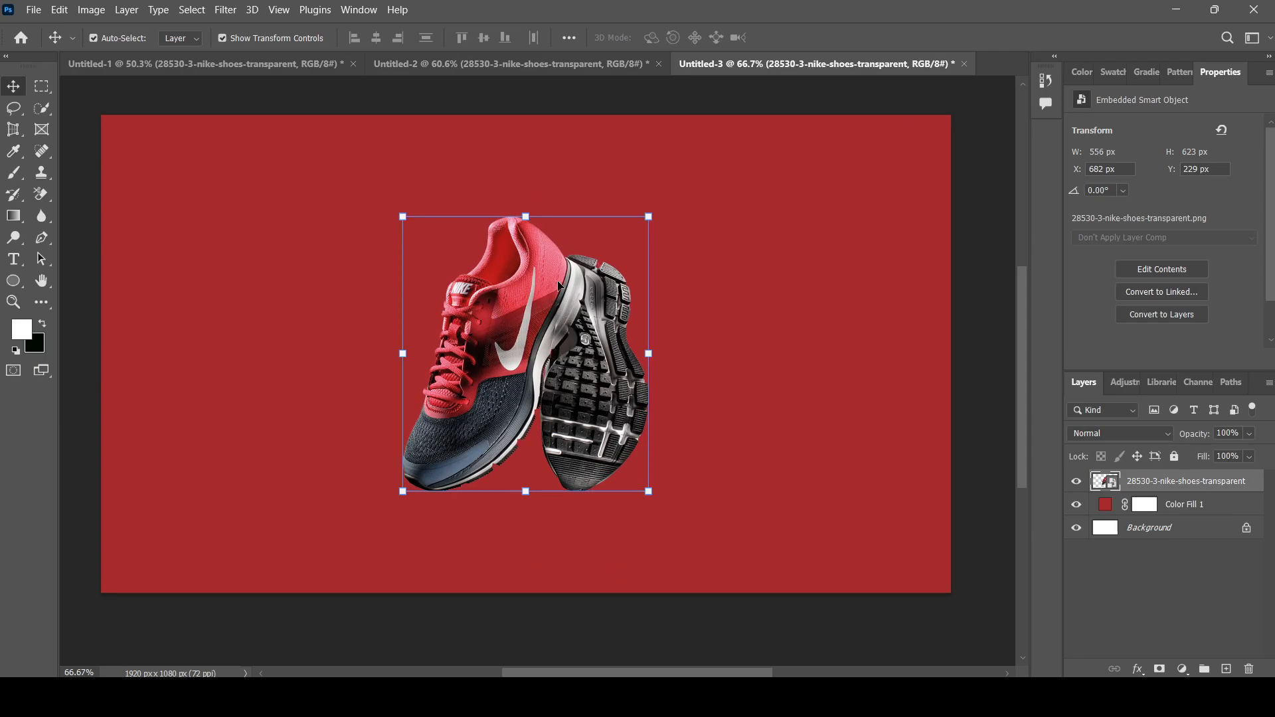
left_click(975, 436)
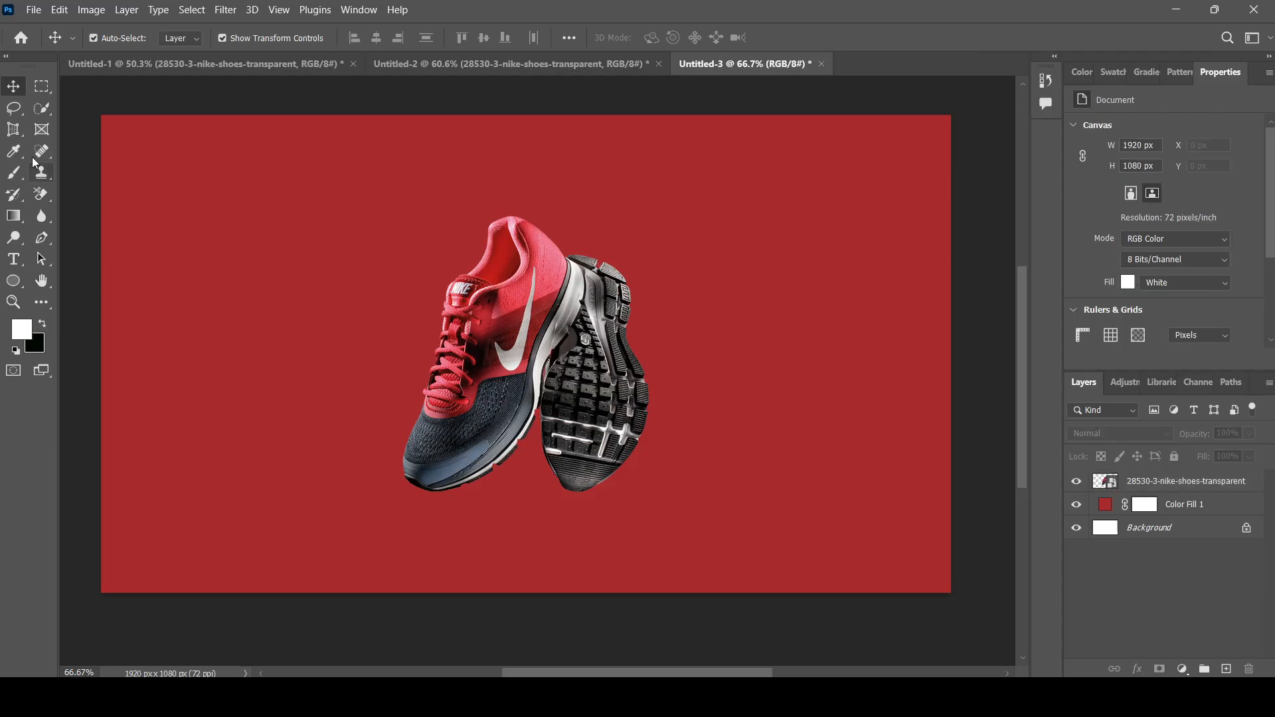
Add the white text "AIRMAX" in Clash Display Bold, 24 pt, beside the red shoe.
left_click(13, 259)
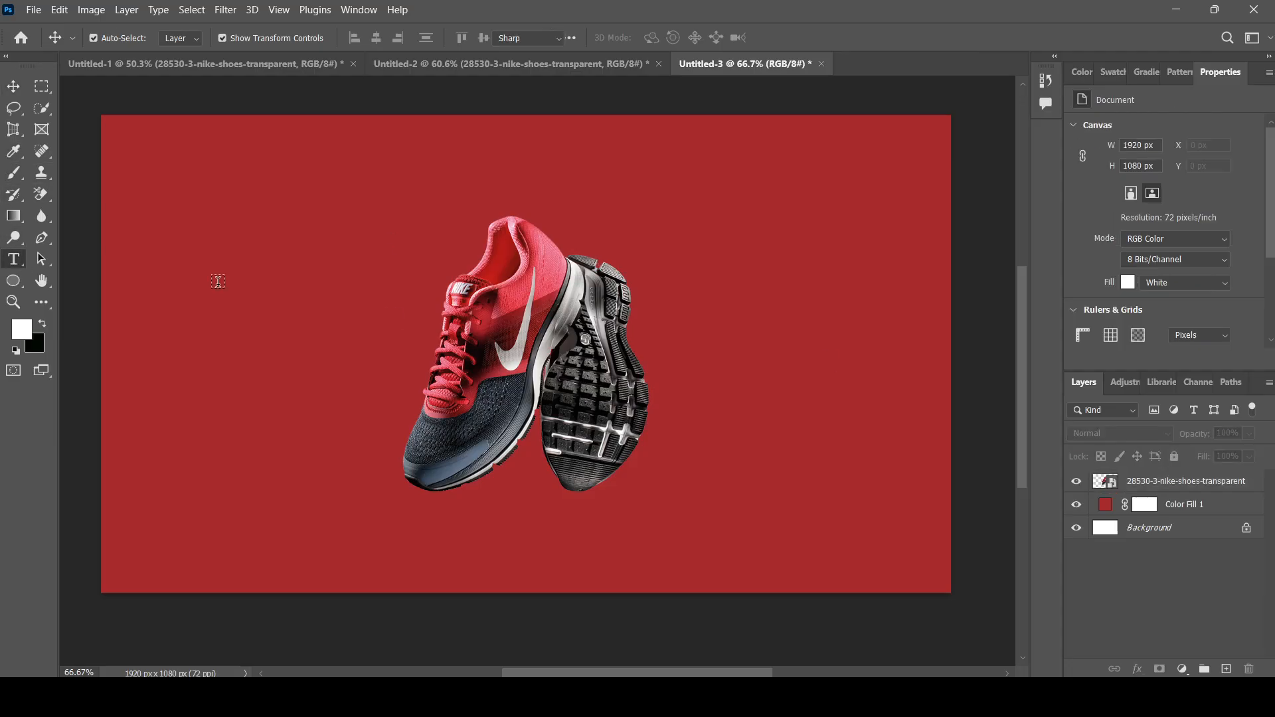
left_click(393, 317)
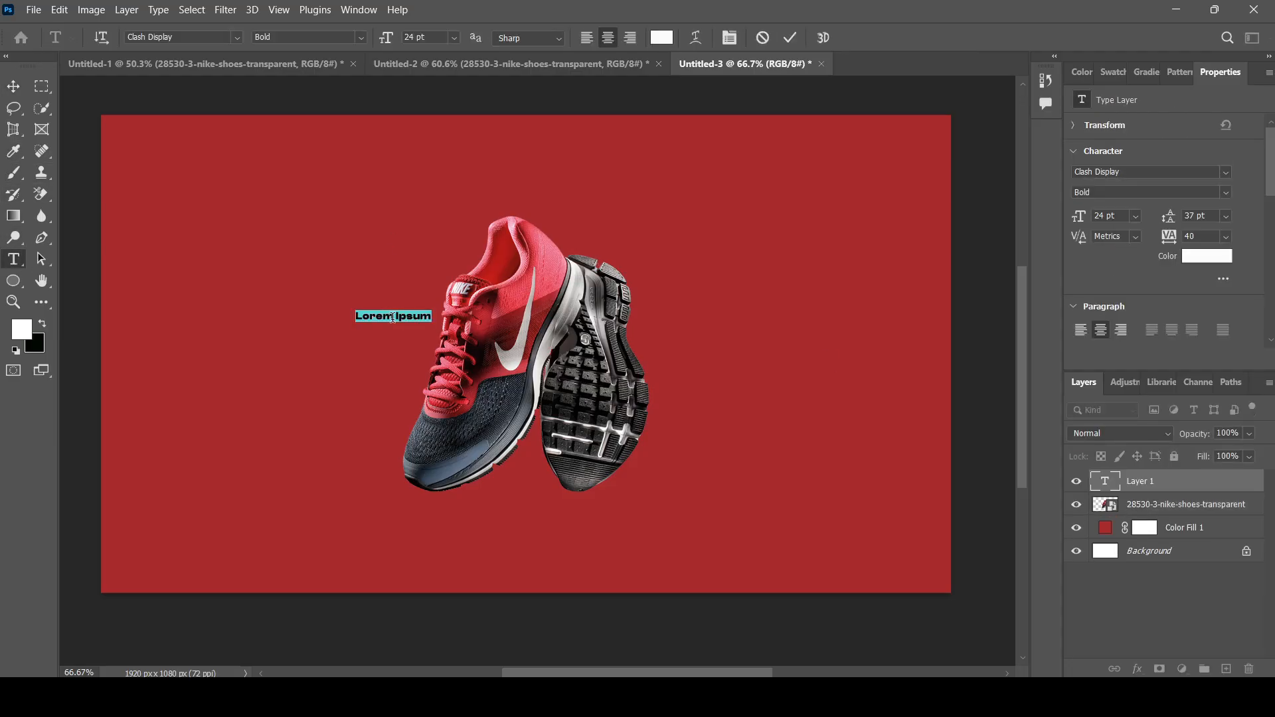
key("BackSpace")
type("AIRMAX")
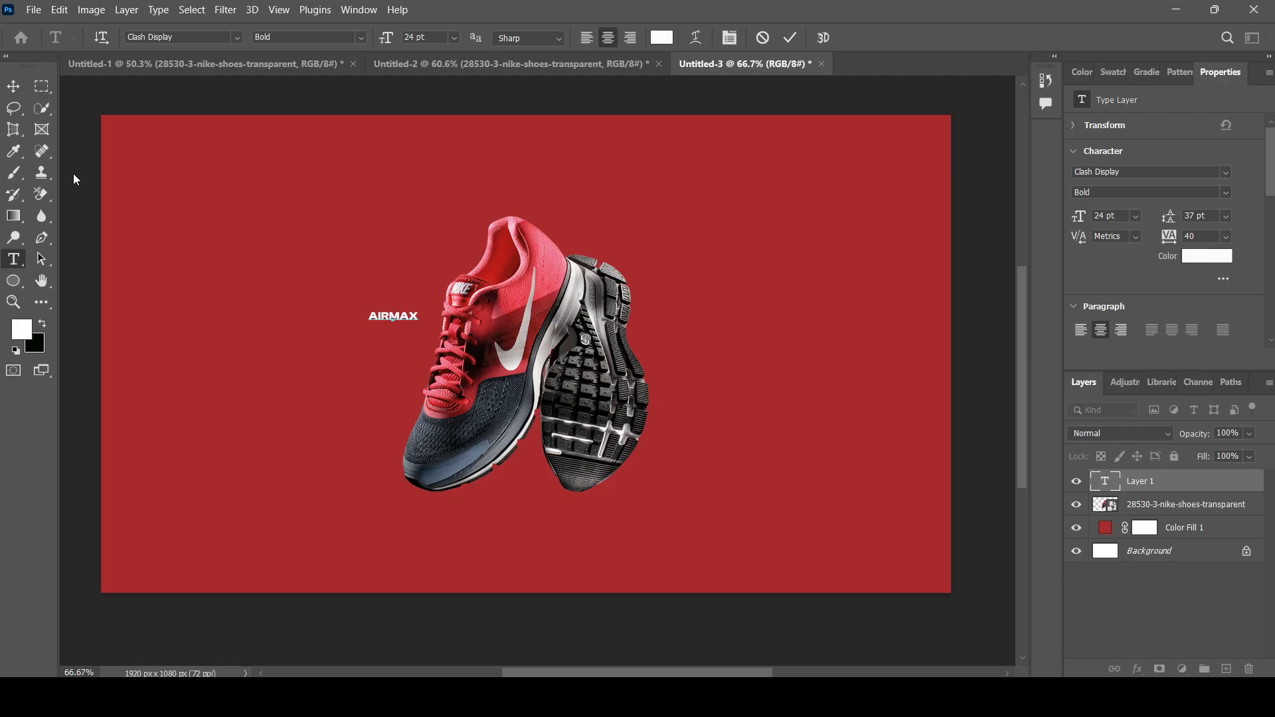
left_click(14, 86)
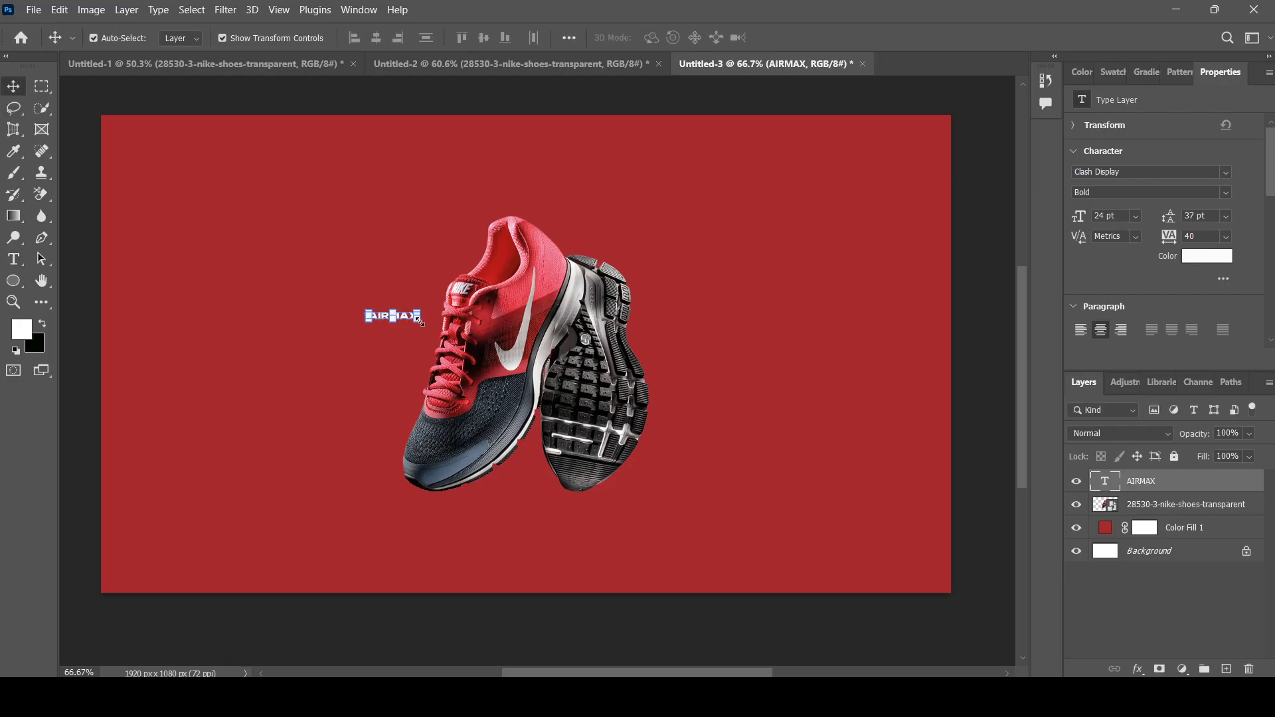
Scale the AIRMAX text up to about 327 pt and place it across the middle of the shoes.
left_click_drag(418, 321, 883, 431)
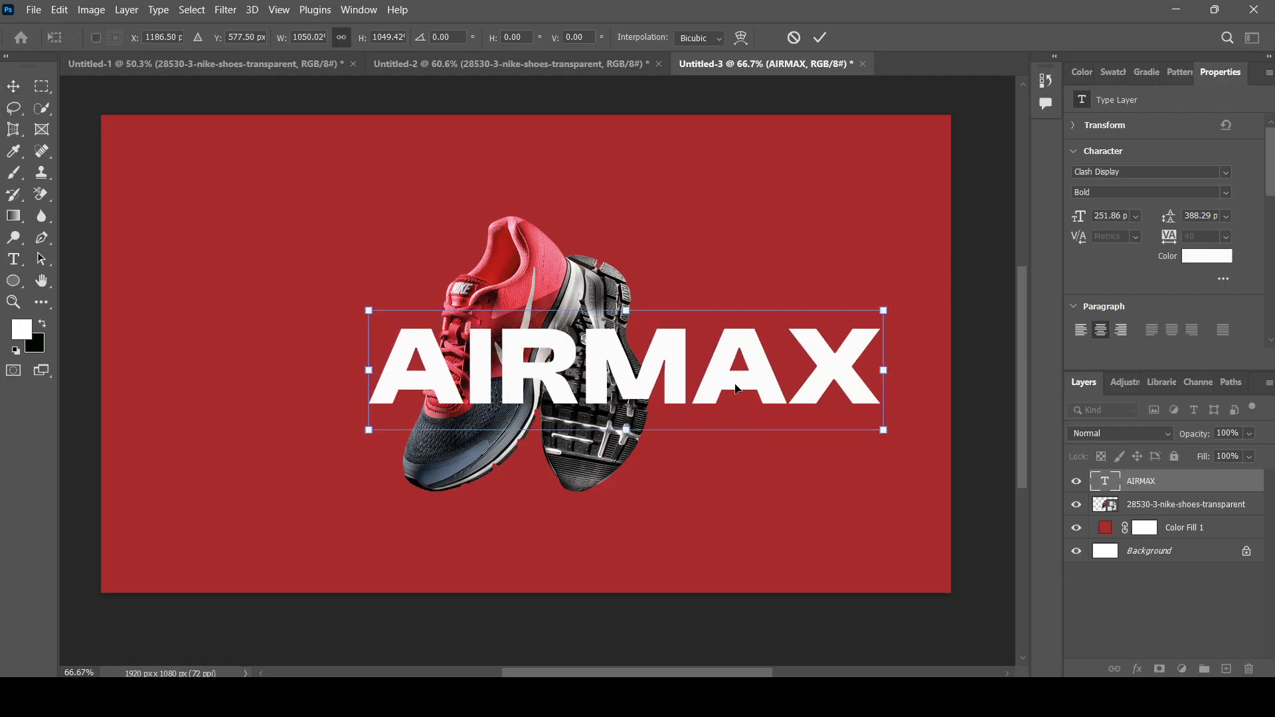
left_click_drag(735, 389, 586, 364)
left_click_drag(738, 413, 880, 490)
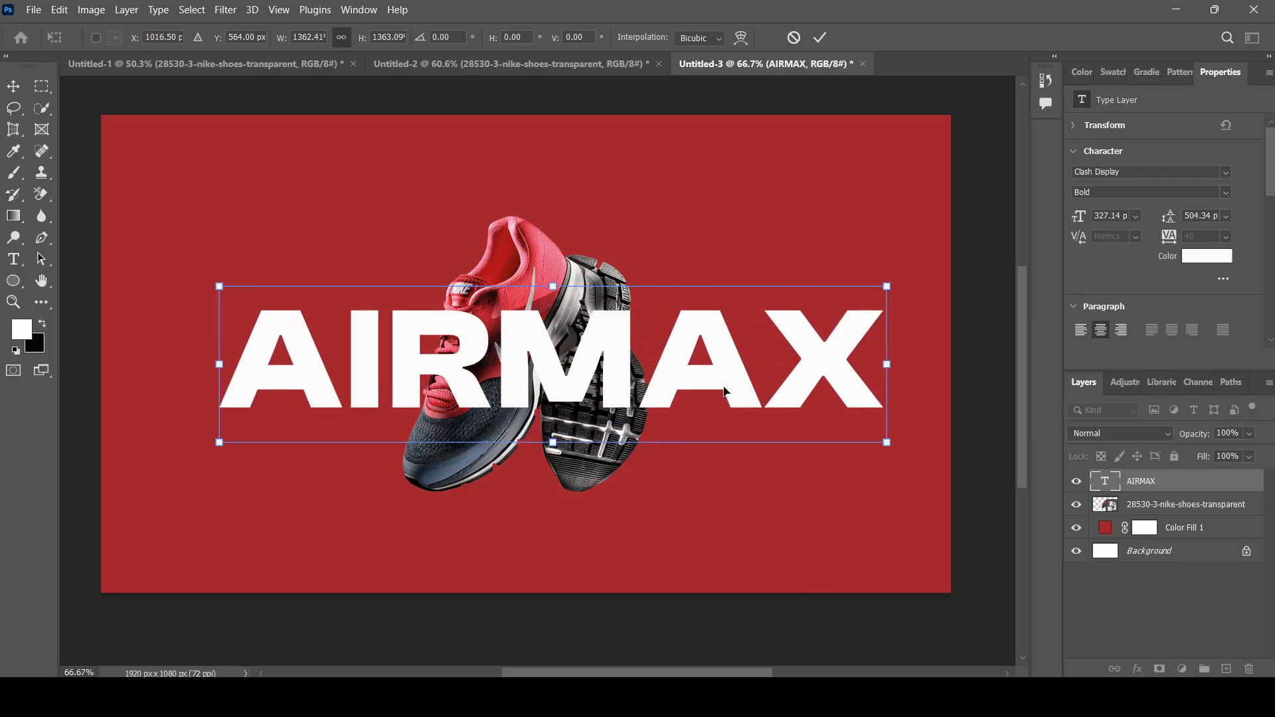
left_click_drag(723, 387, 724, 392)
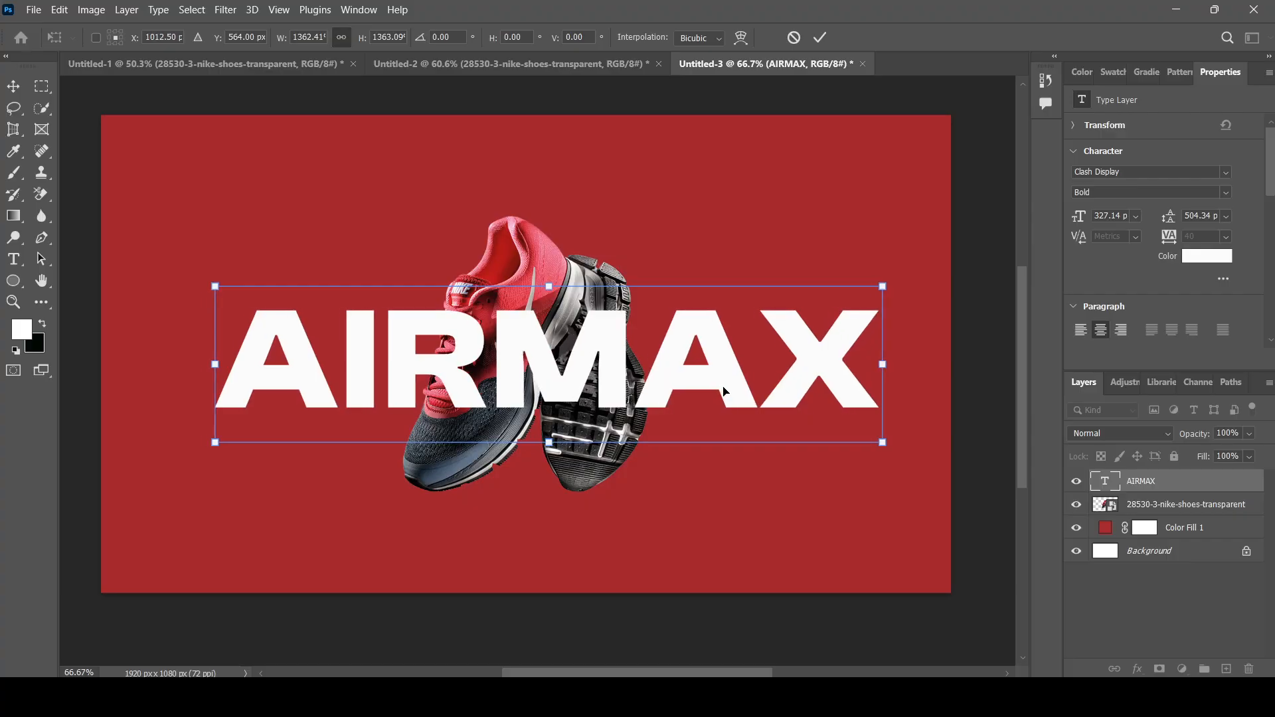
key("Return")
left_click(806, 627)
scroll(799, 622, "down", 1)
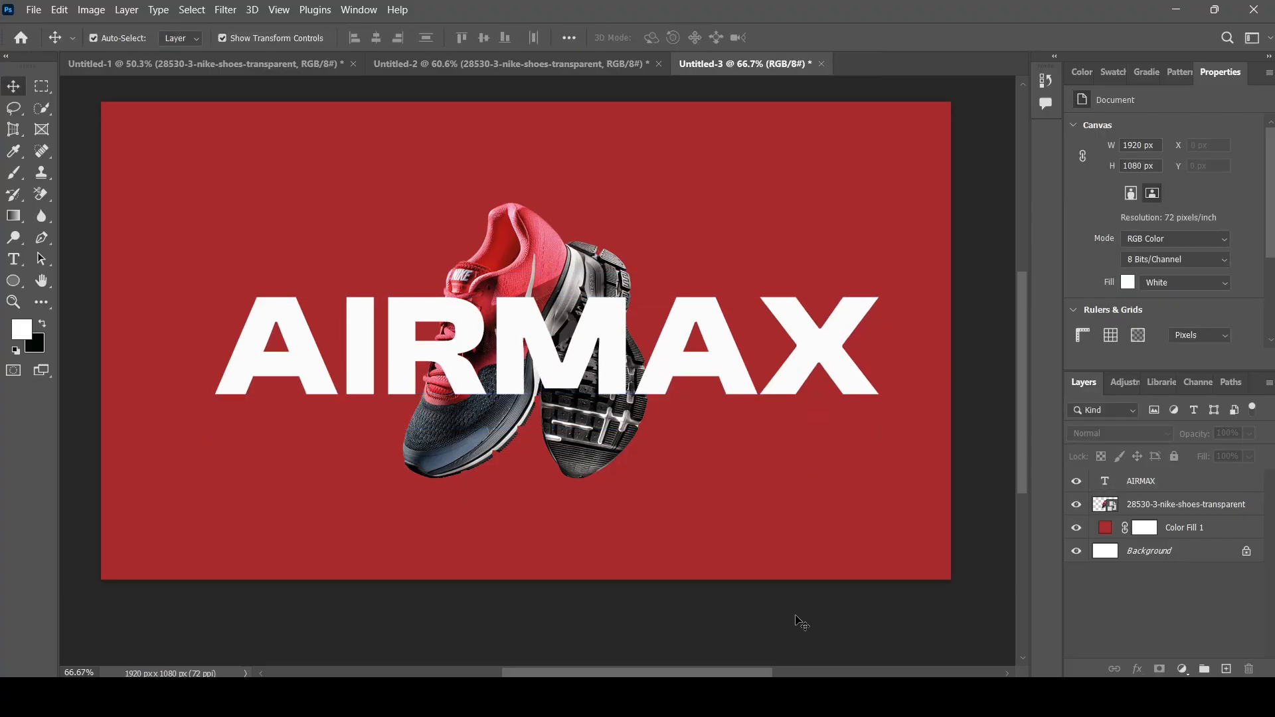
Shift the AIRMAX text slightly down and nudge it left to centre it on the canvas.
left_click(907, 323)
left_click(817, 351)
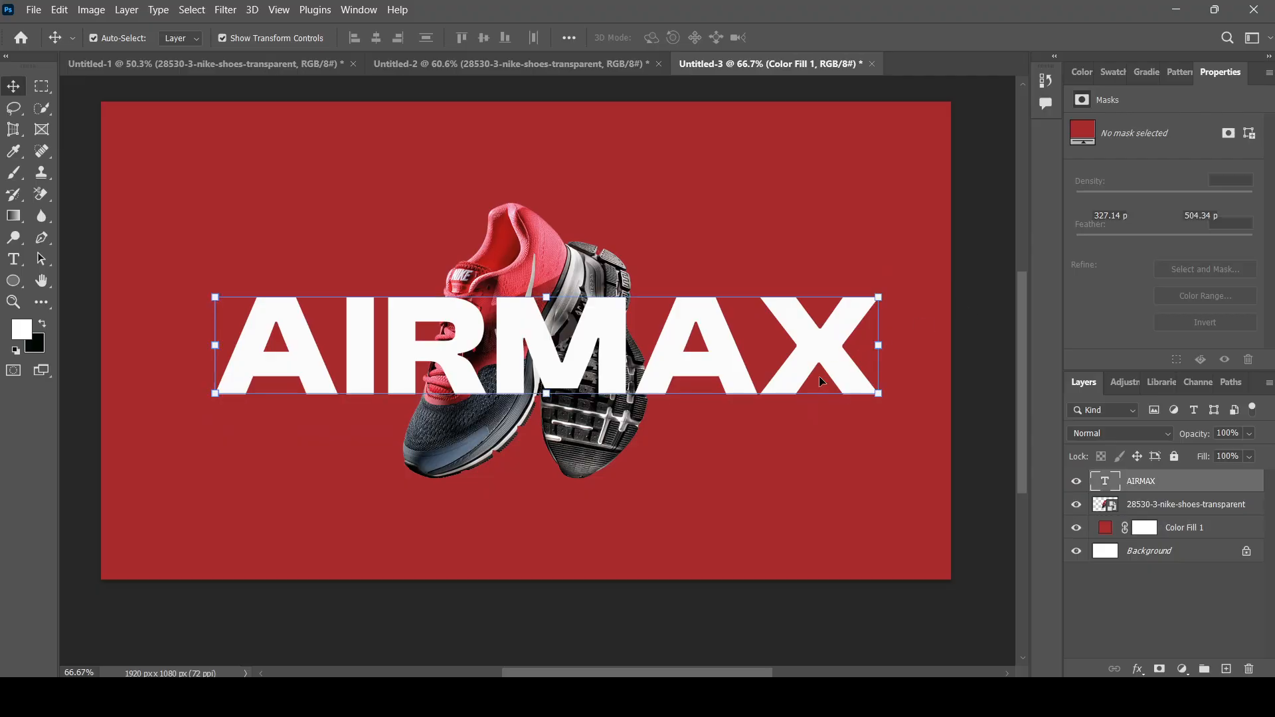
scroll(782, 505, "up", 1)
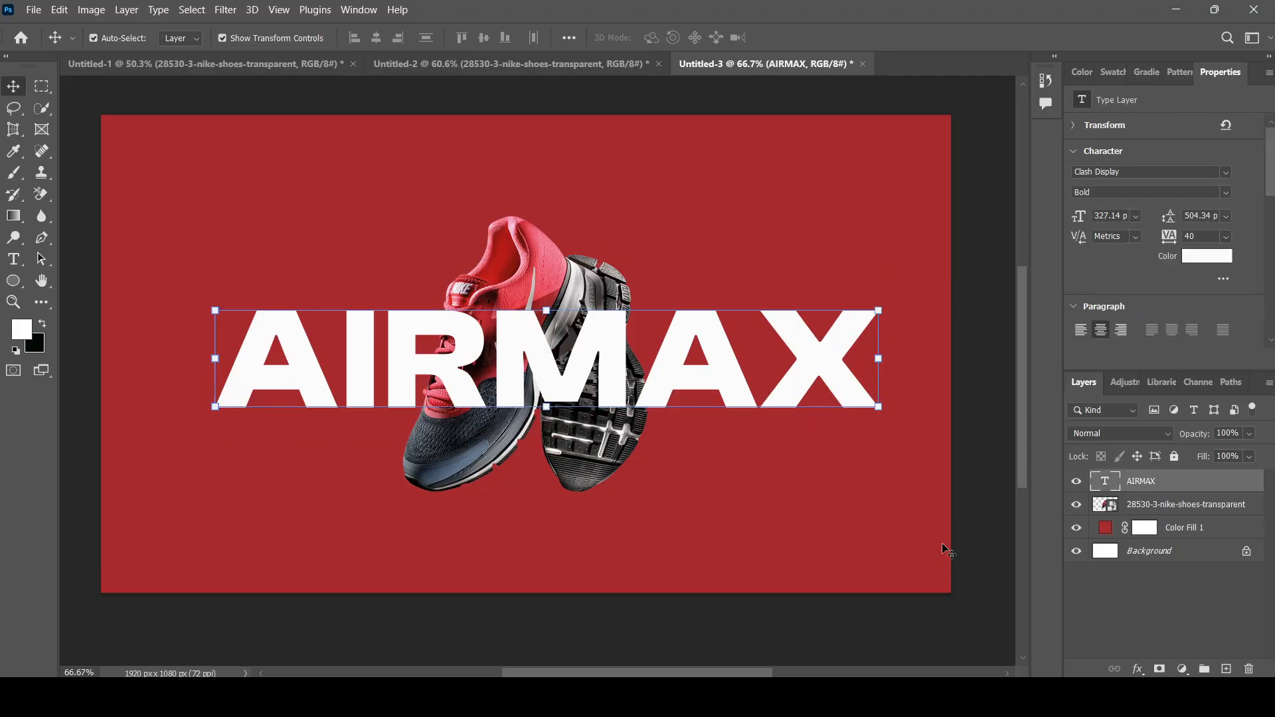
left_click(845, 401)
left_click(833, 382)
scroll(833, 381, "up", 1)
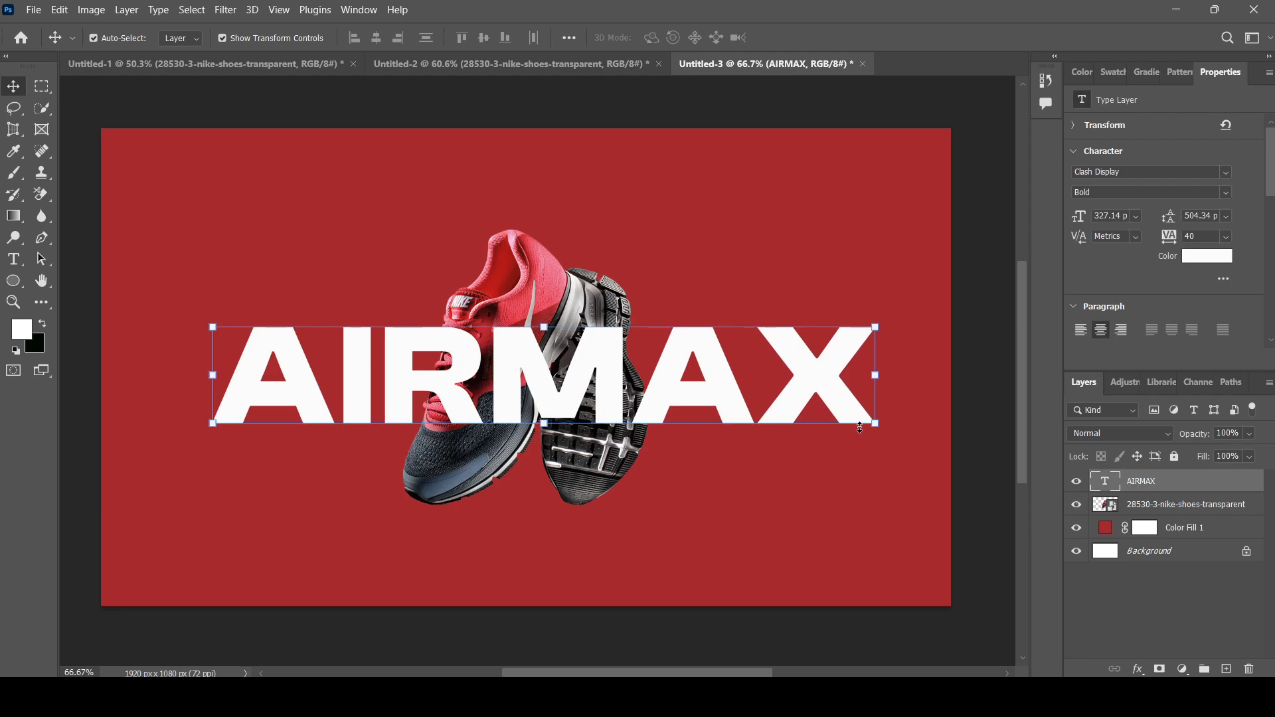
key("Left")
key("Left")
key("Left")
key("Left")
key("Left")
key("Left")
key("Left")
key("Left")
key("Left")
key("Left")
key("Left")
key("Left")
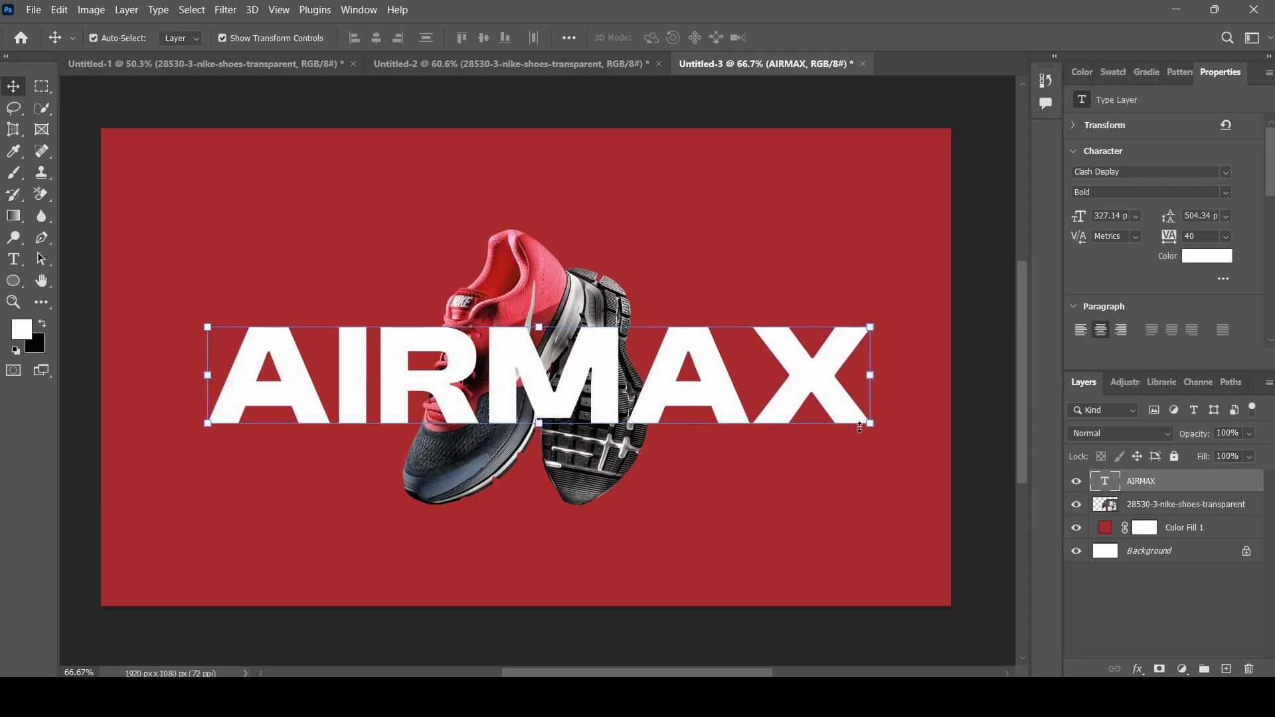
scroll(861, 428, "down", 2)
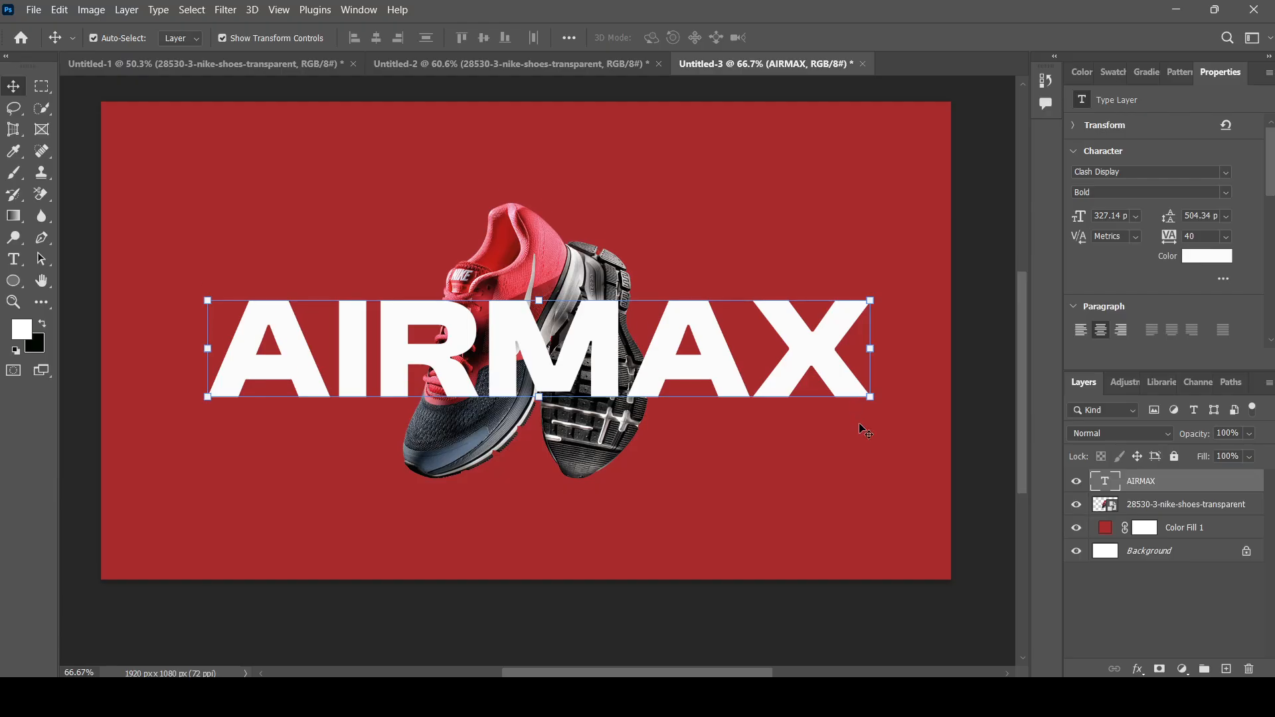
left_click(983, 376)
scroll(982, 376, "up", 2)
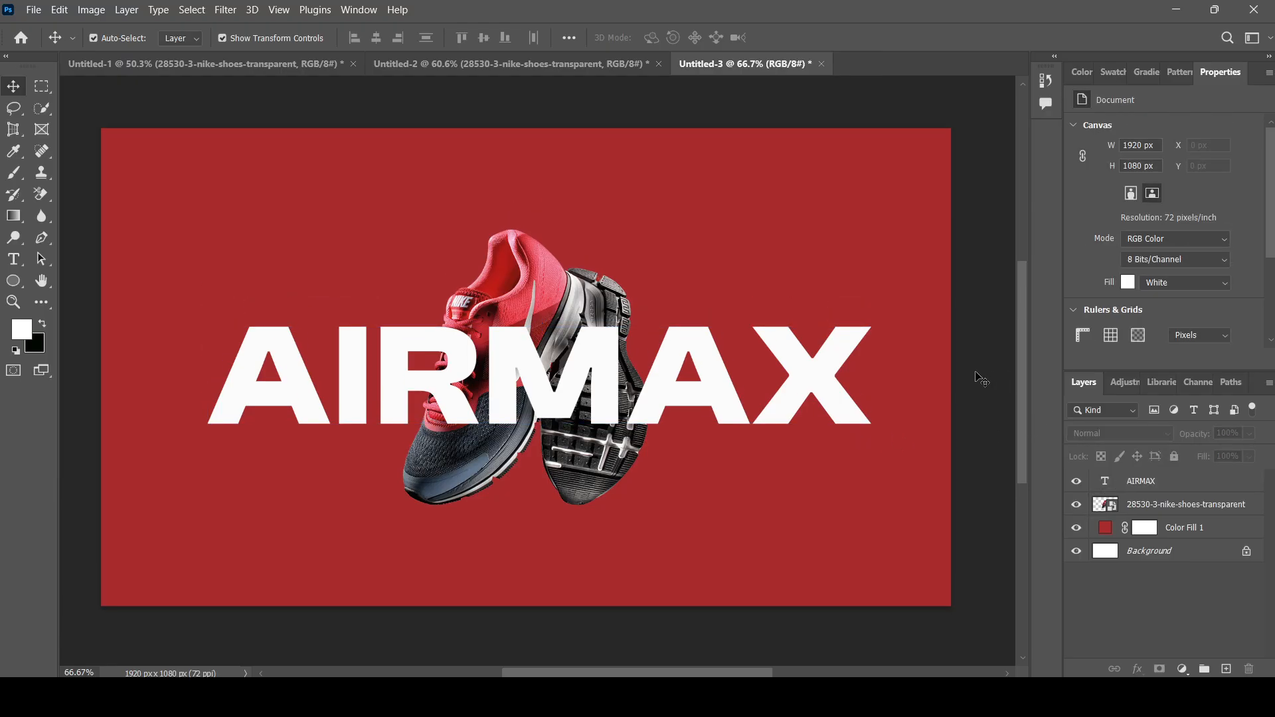
Duplicate the AIRMAX text layer as a smart object and hide the original text layer.
left_click(814, 403)
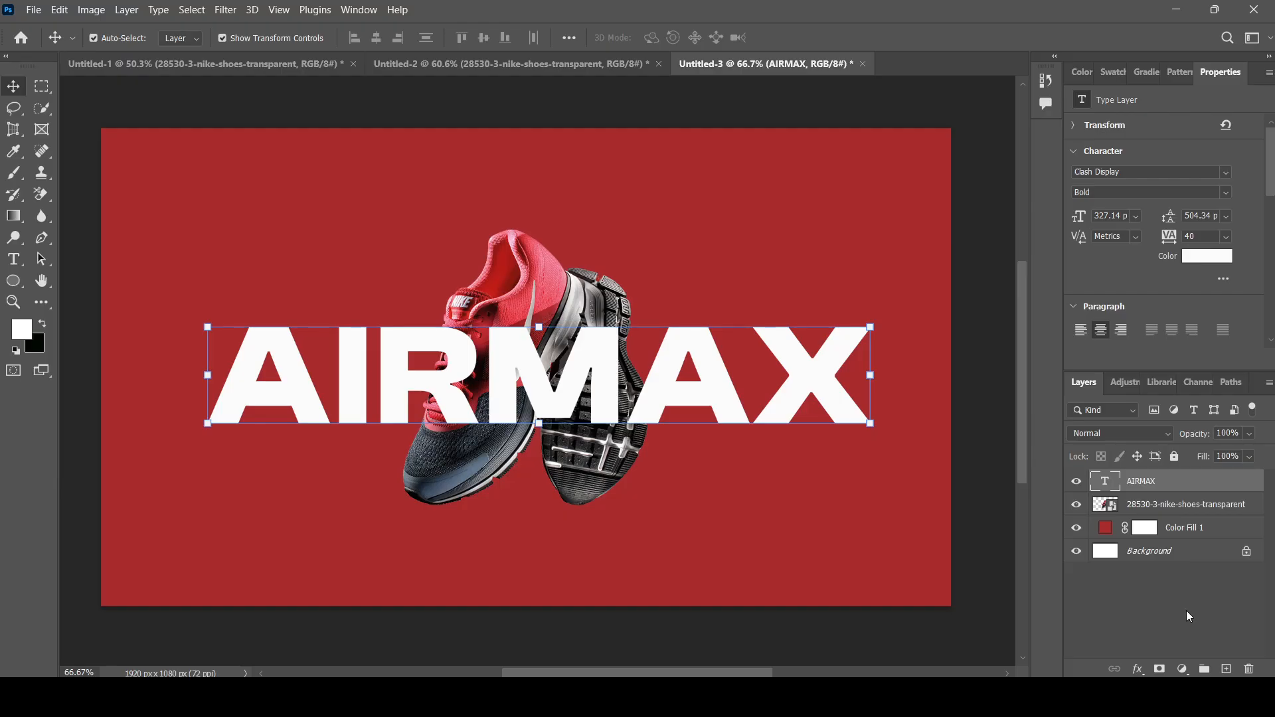
key("ctrl+j")
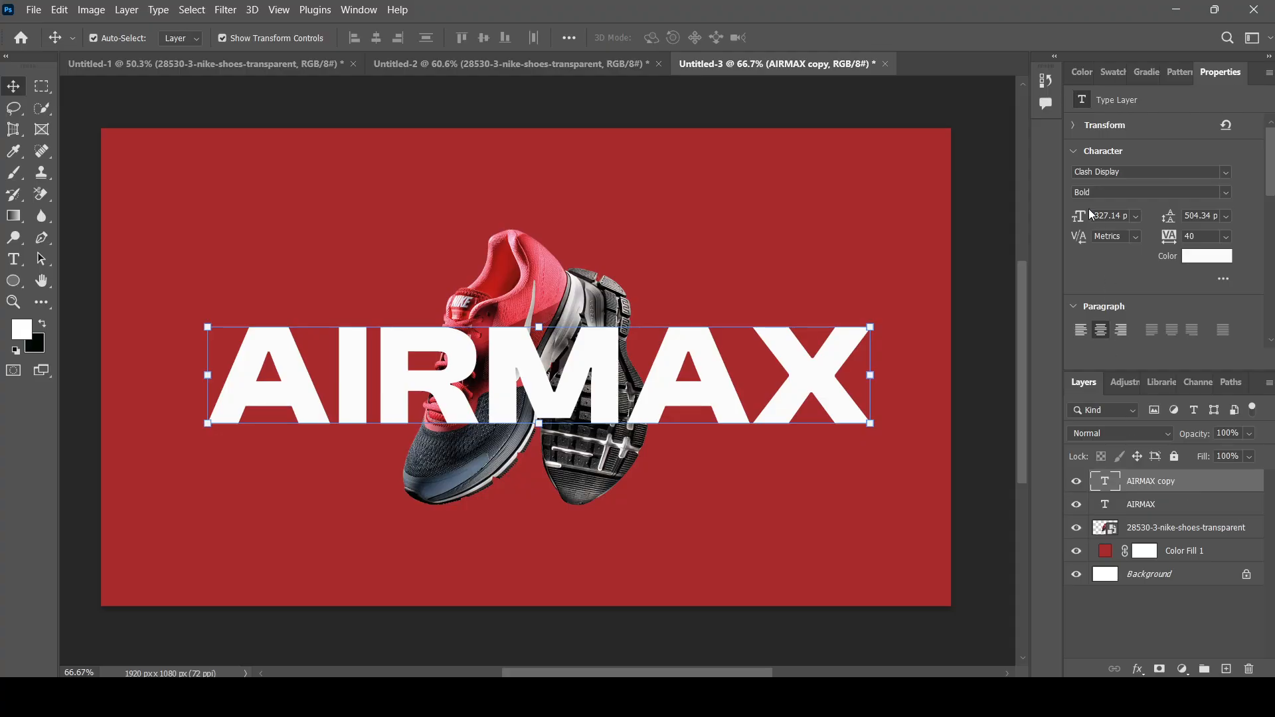
left_click(1057, 237)
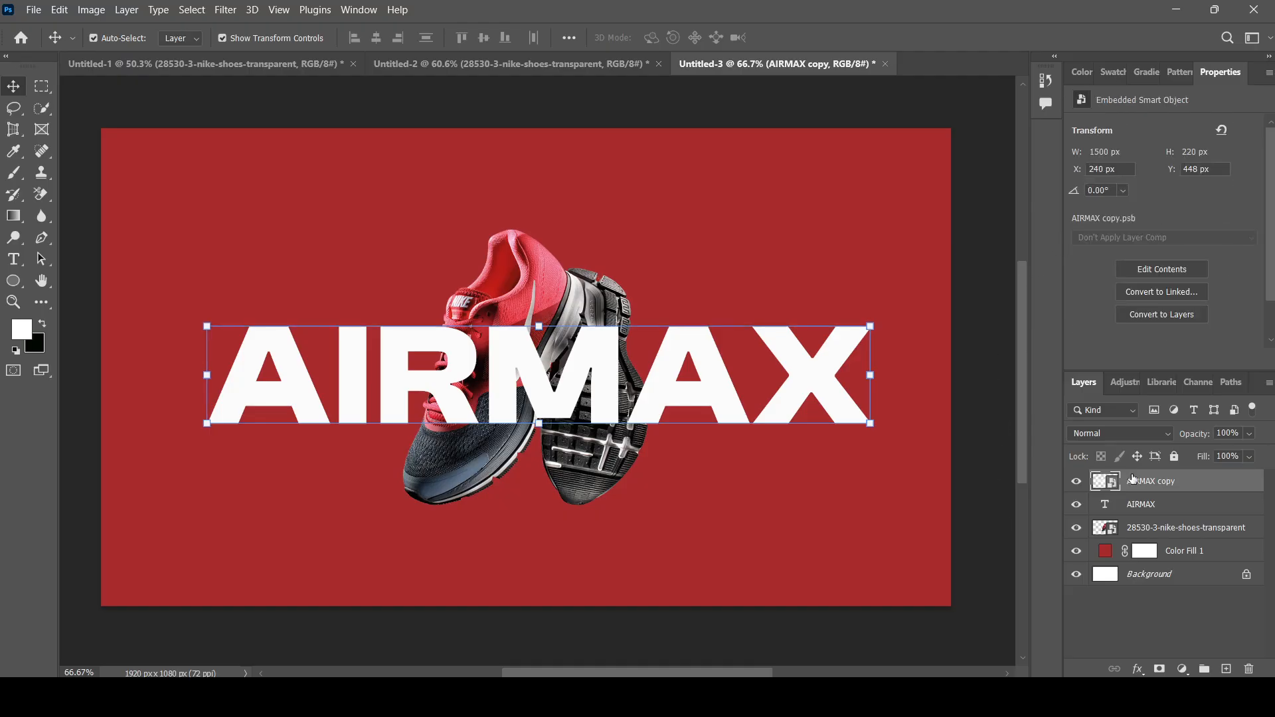
left_click(1075, 506)
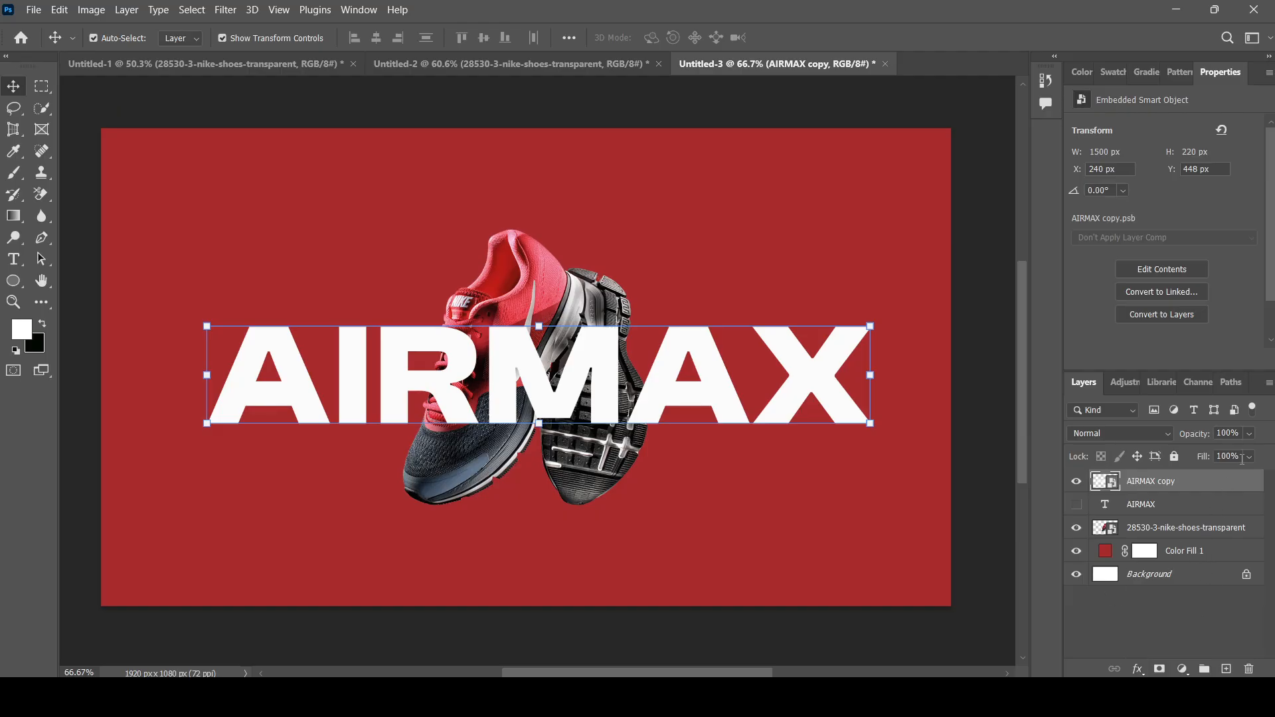
Set the AIRMAX copy's fill to 0% and give it a thin white Stroke effect for outlined lettering.
left_click_drag(1250, 461, 1195, 488)
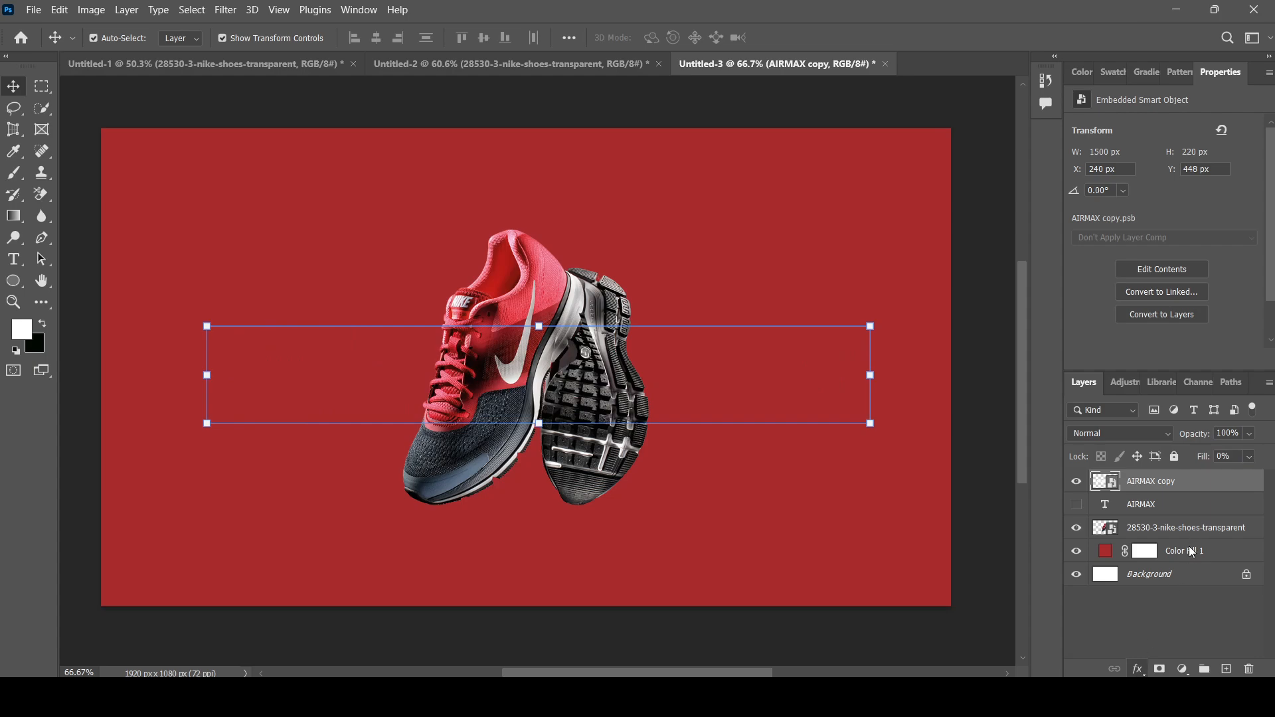
left_click(1104, 373)
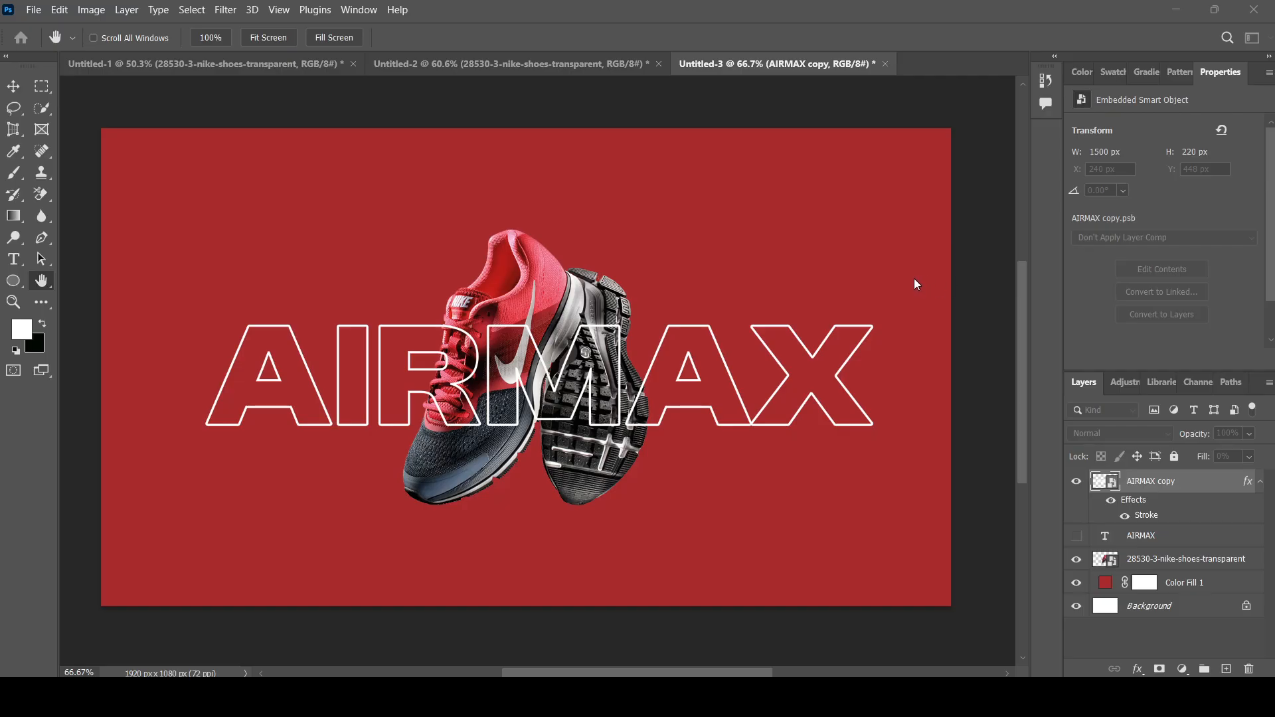
left_click_drag(914, 278, 915, 278)
key("Return")
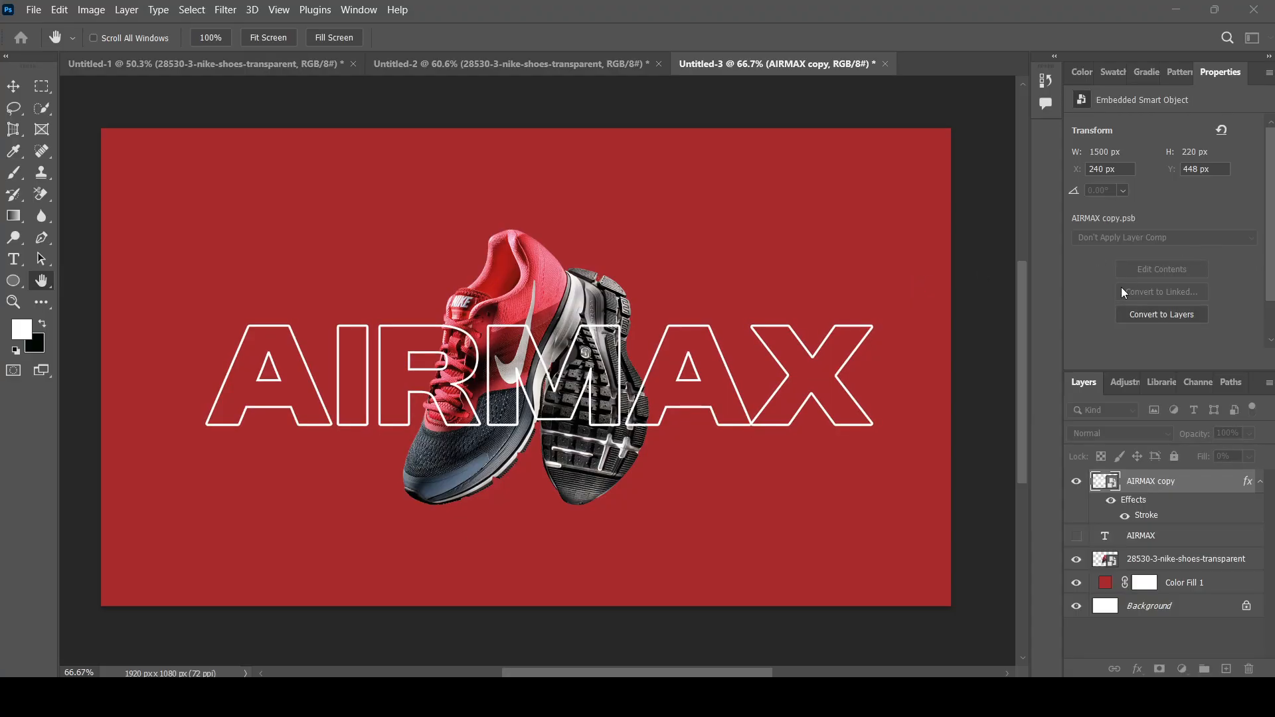
key("v")
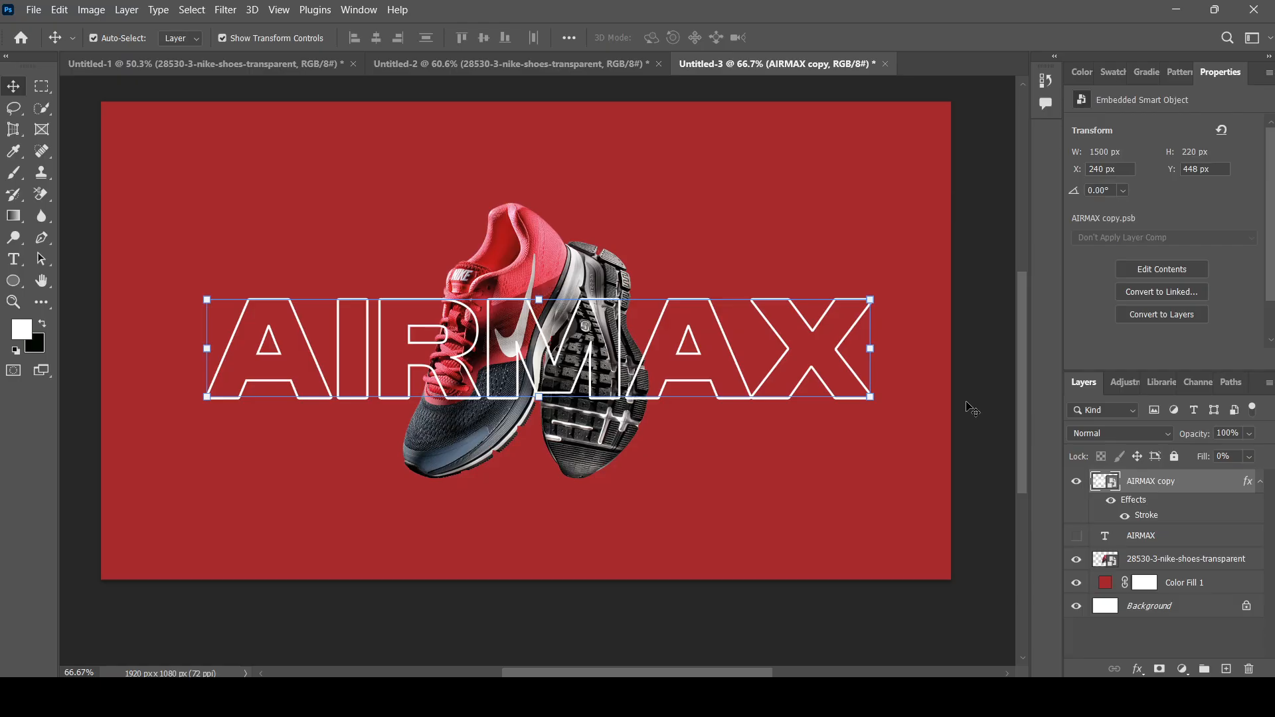
left_click(989, 491)
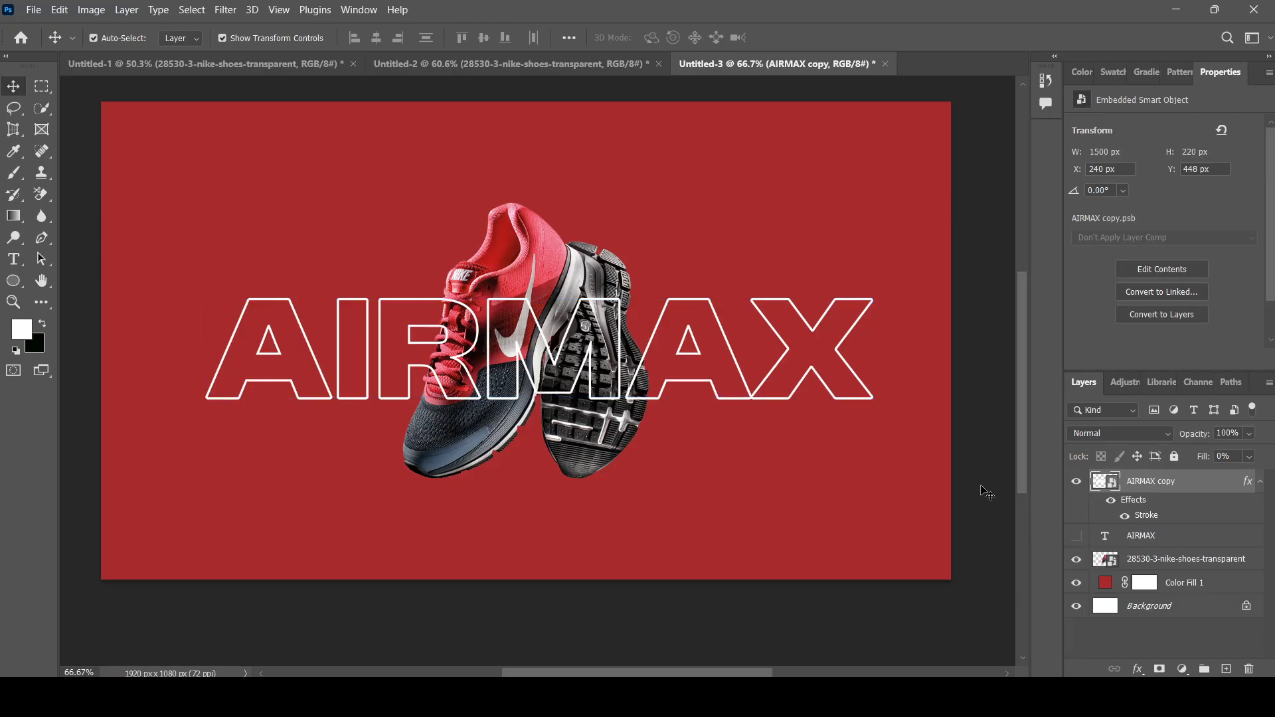
Convert the outlined AIRMAX copy and its Stroke effect into a single smart object.
left_click(1173, 490)
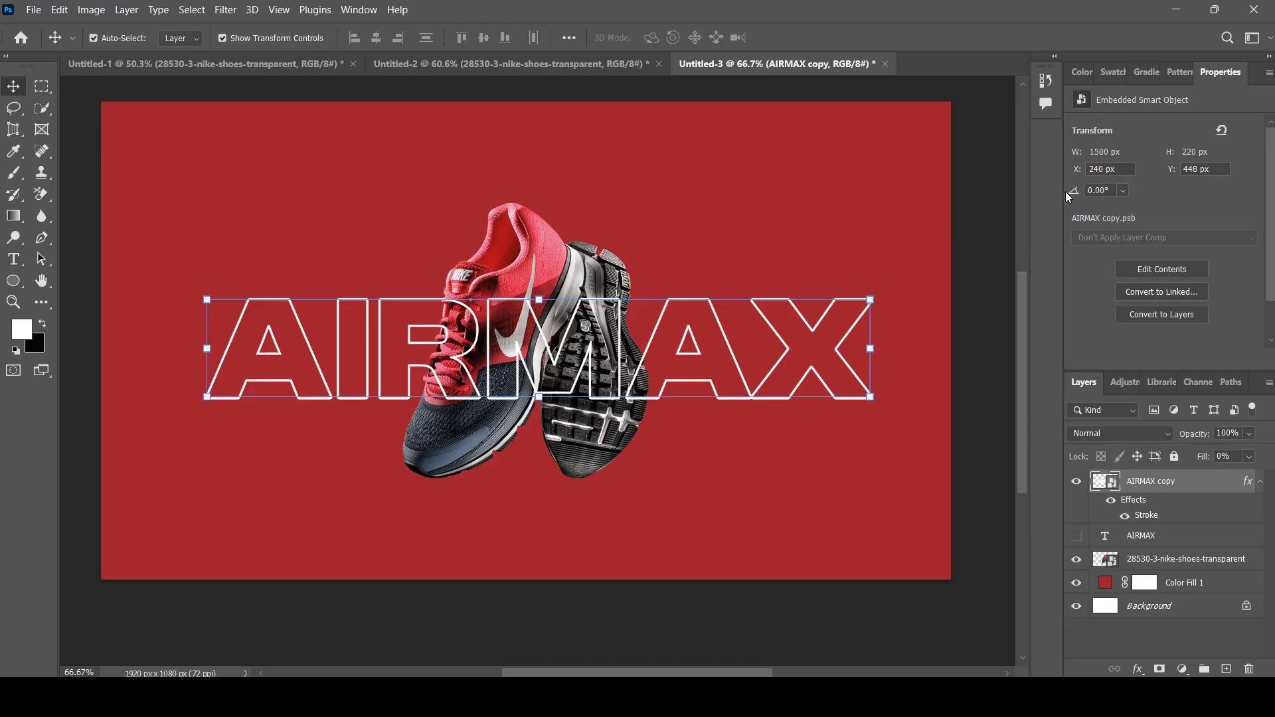
left_click(1001, 510)
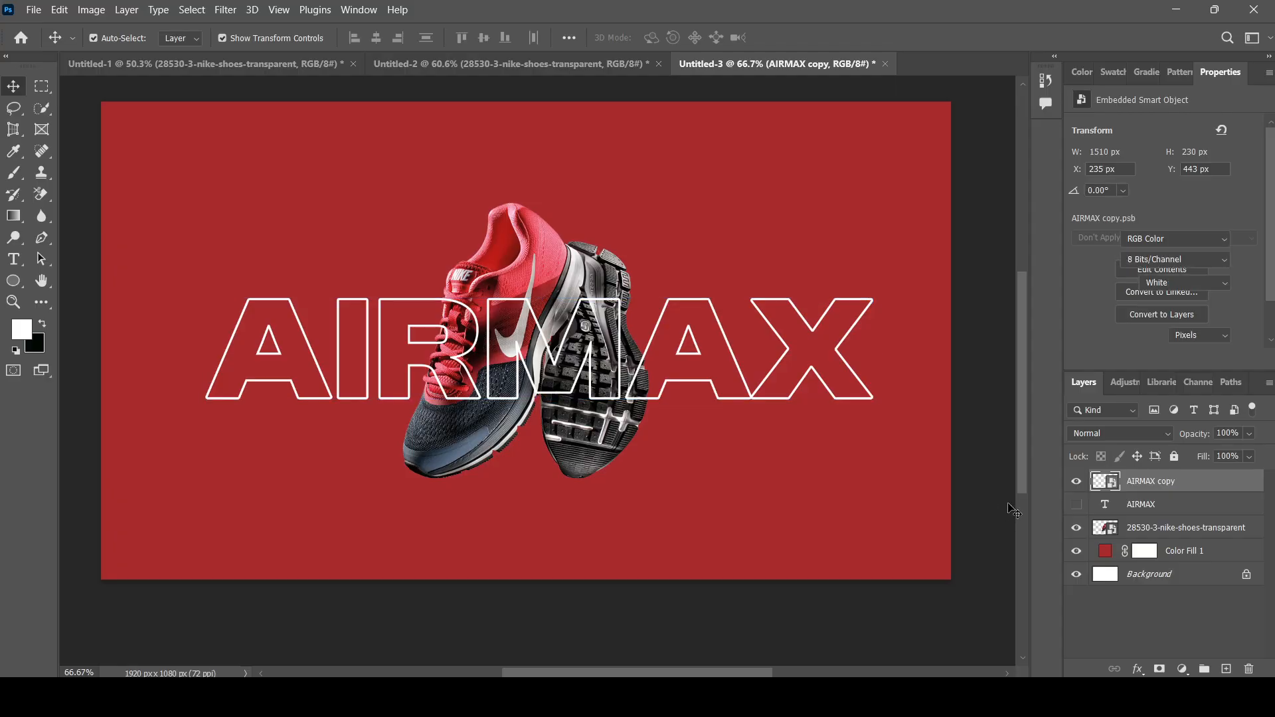
left_click(1153, 492)
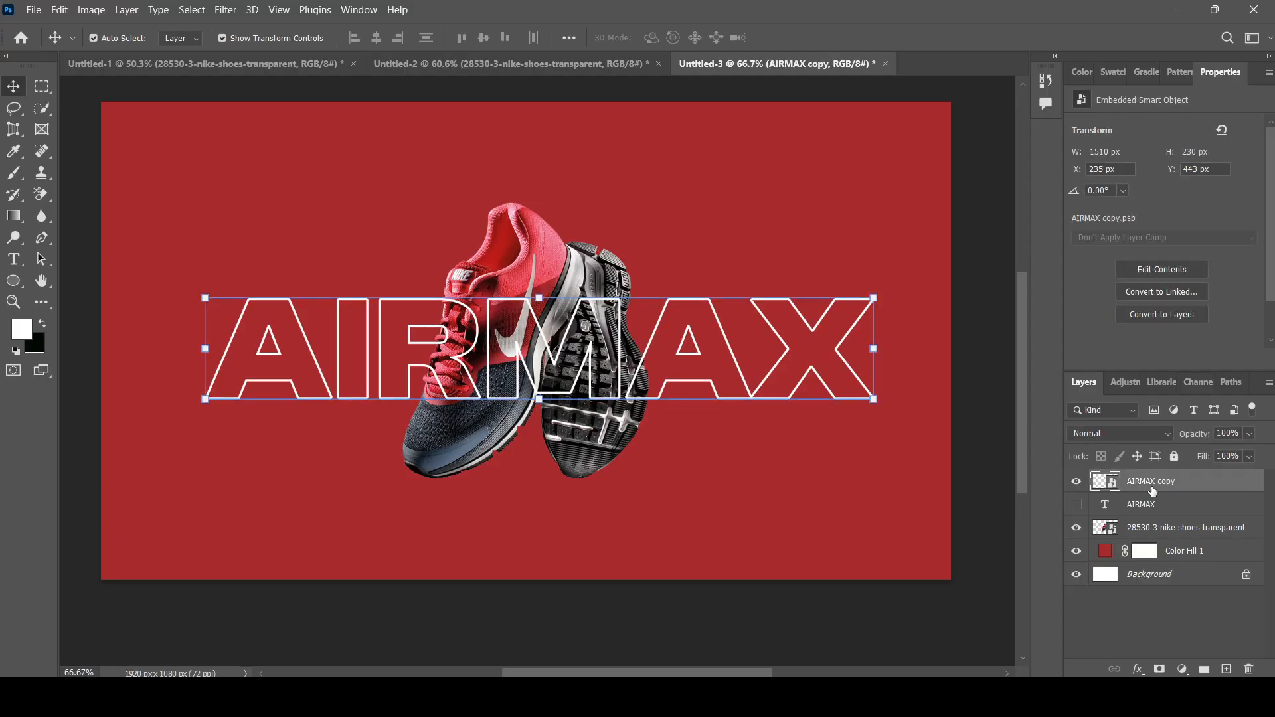
scroll(797, 525, "up", 1)
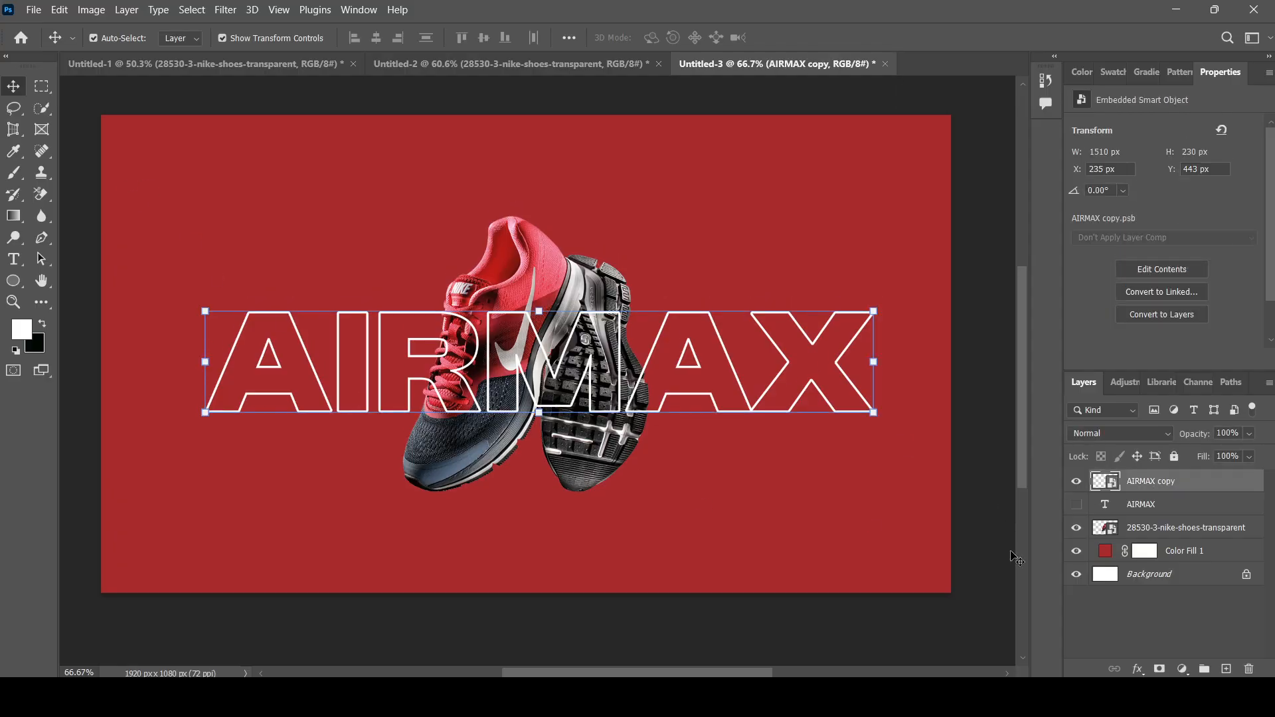
Load the outline of the 28530-3-nike-shoes-transparent layer as a selection around both shoes.
left_click(1163, 528)
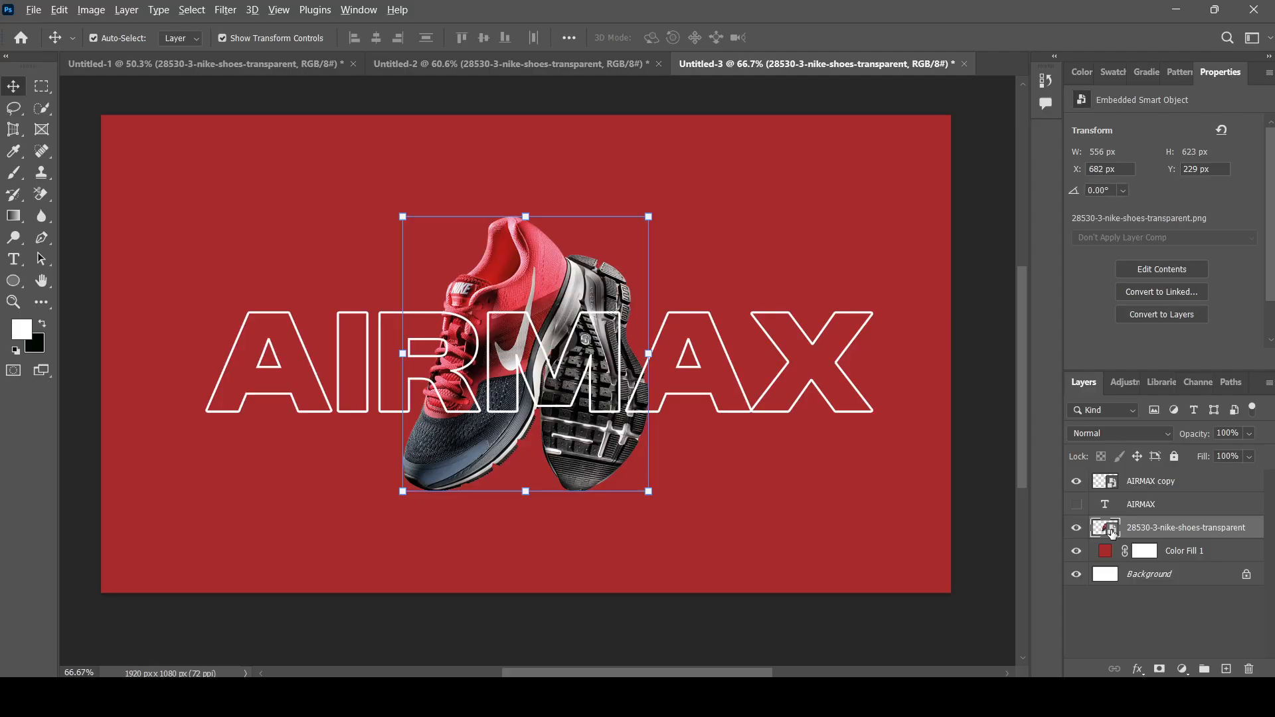
left_click(1110, 531, "alt")
scroll(657, 391, "down", 8)
scroll(658, 390, "up", 1)
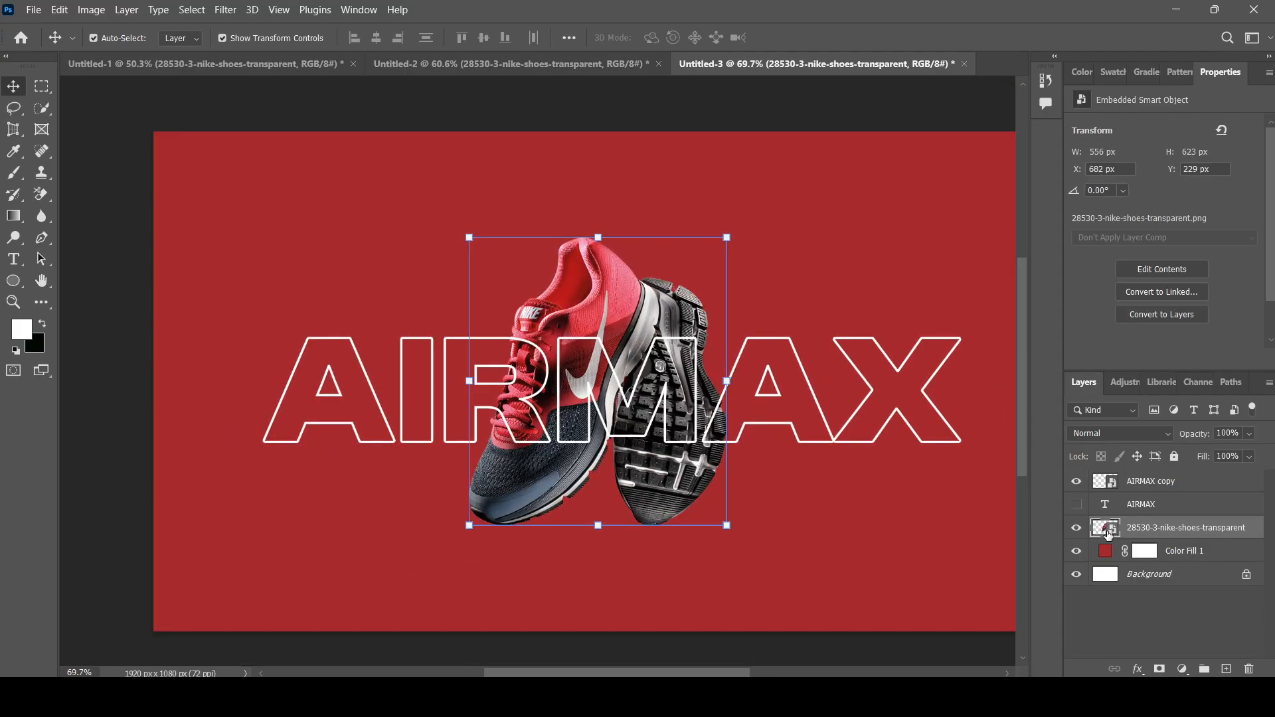
left_click(1112, 533, "ctrl")
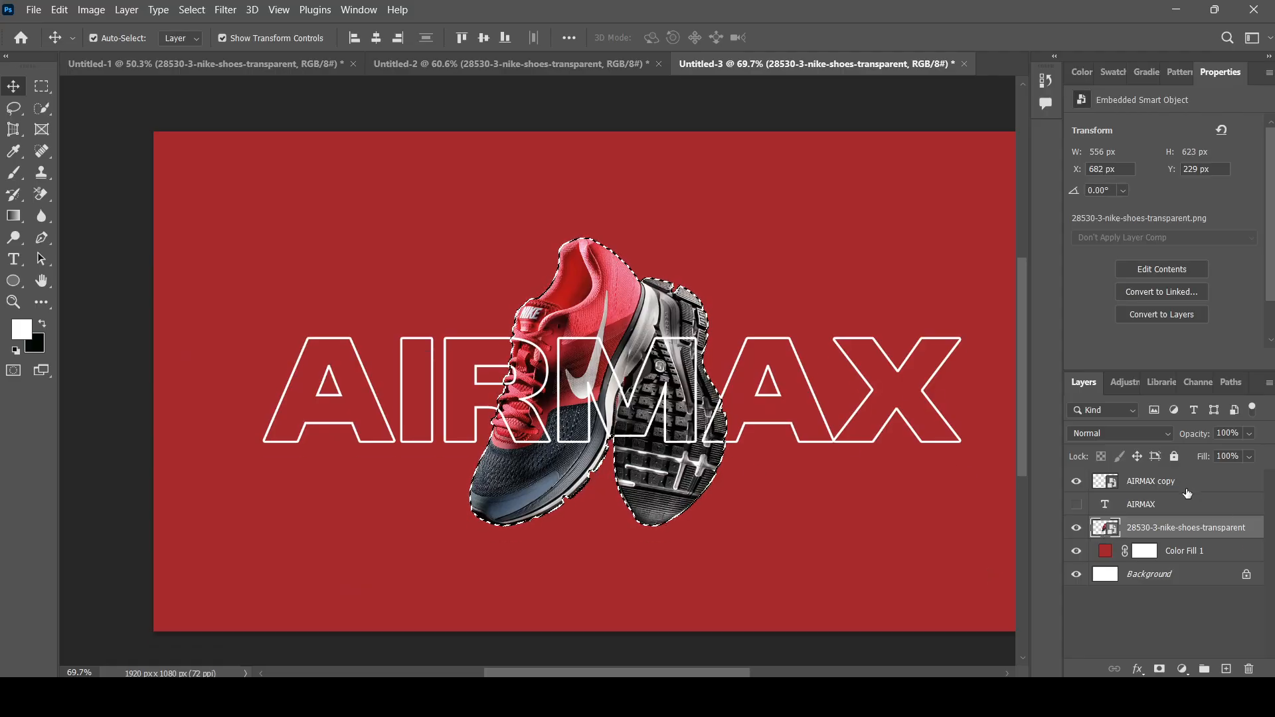
Add a layer mask from the shoe selection to AIRMAX copy, limiting the outlined lettering to the shoe area.
left_click(1130, 485)
scroll(908, 438, "up", 1)
scroll(697, 388, "down", 1)
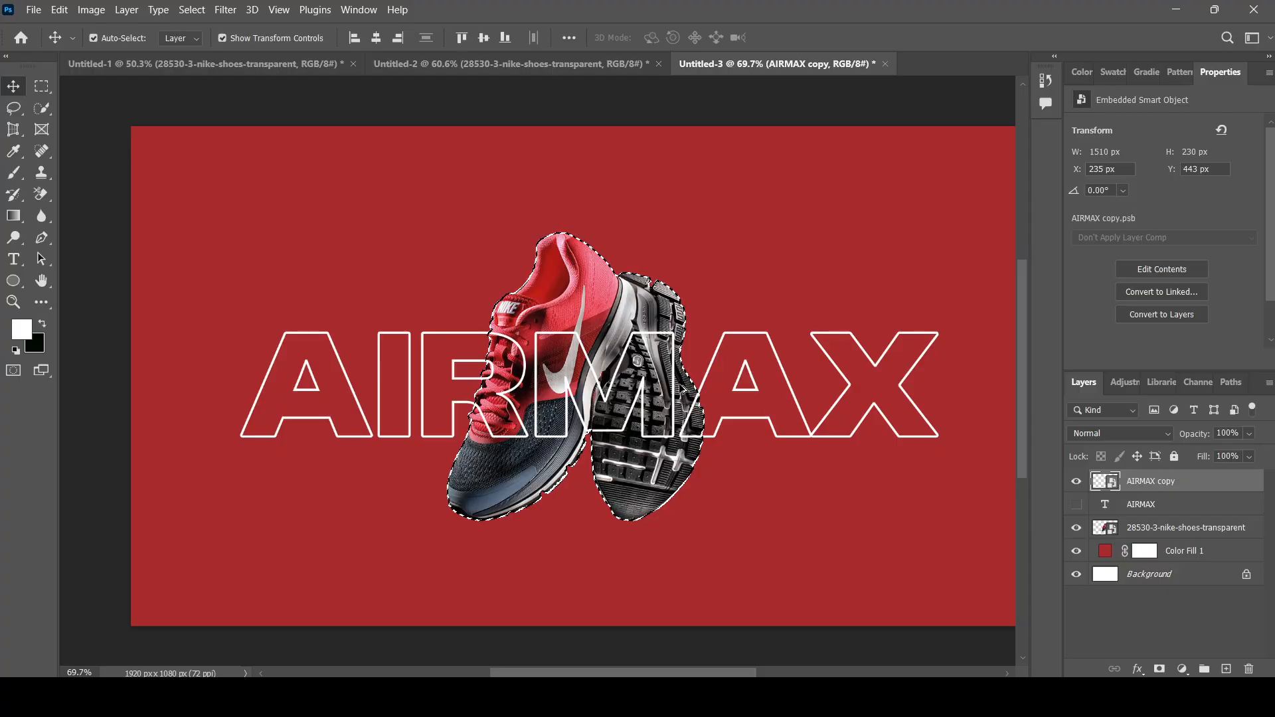
scroll(851, 398, "up", 1)
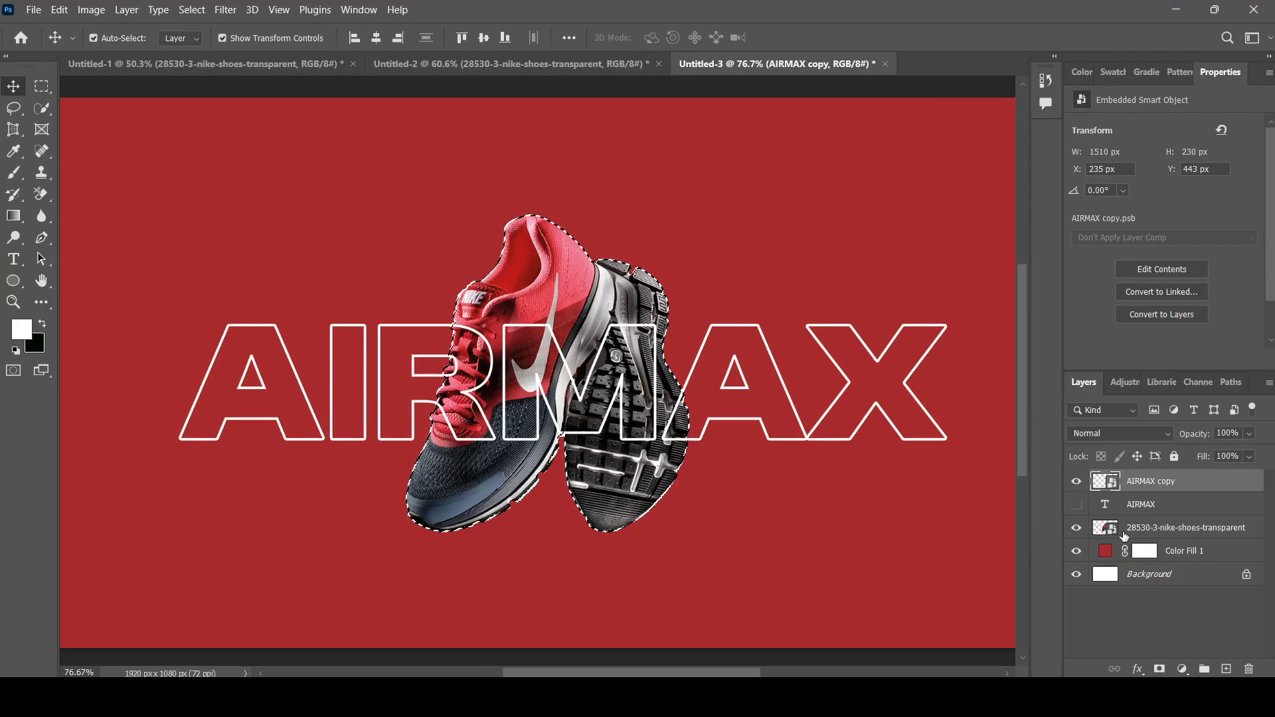
left_click(1159, 669)
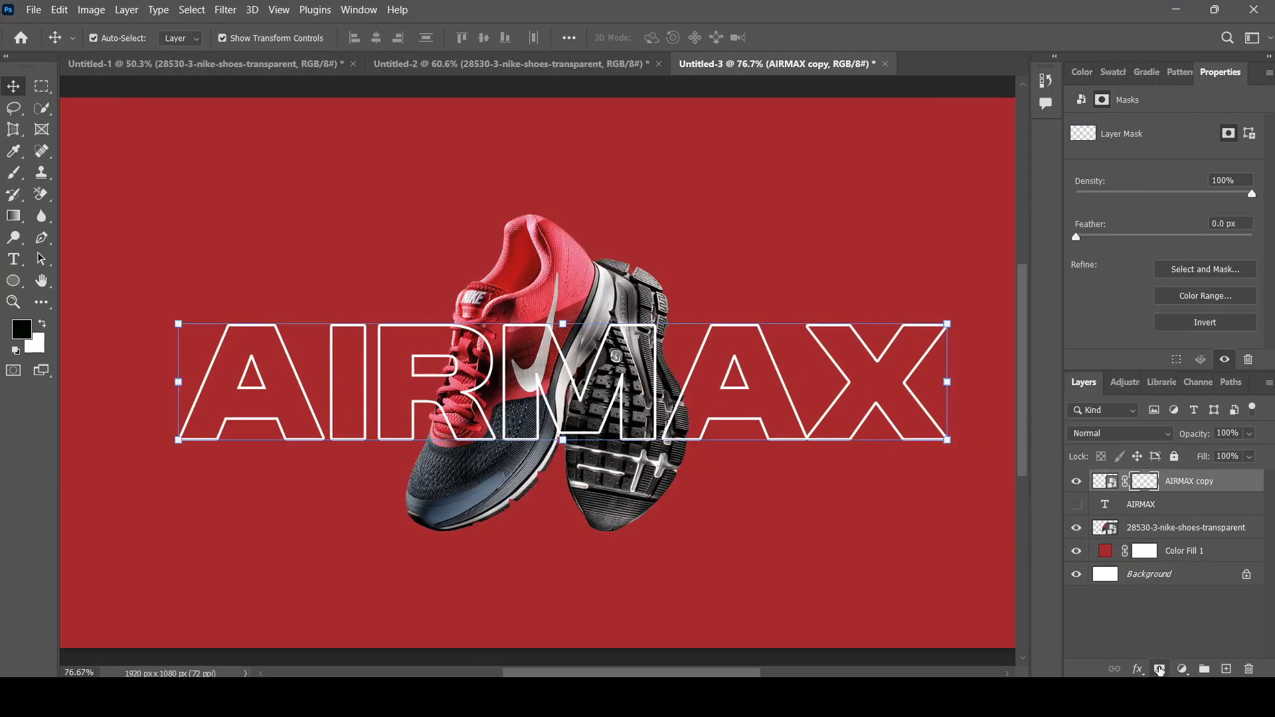
key("ctrl+z")
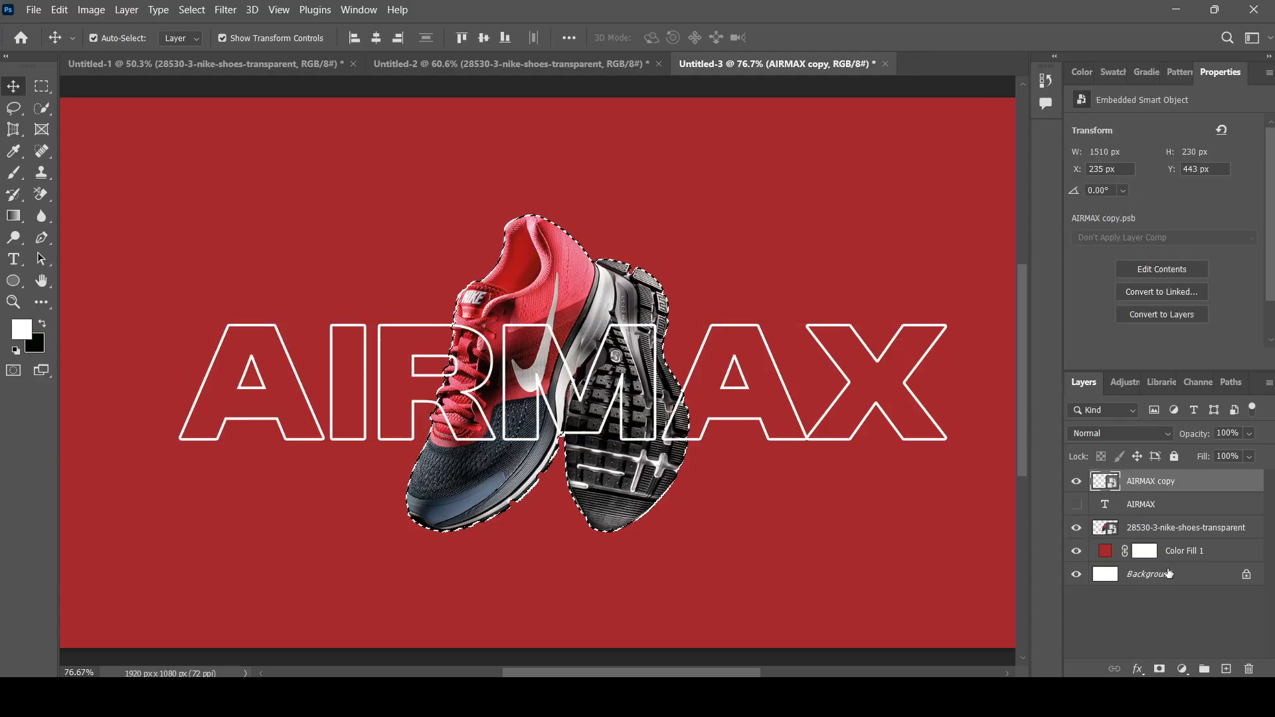
left_click(1159, 669)
scroll(620, 341, "down", 1)
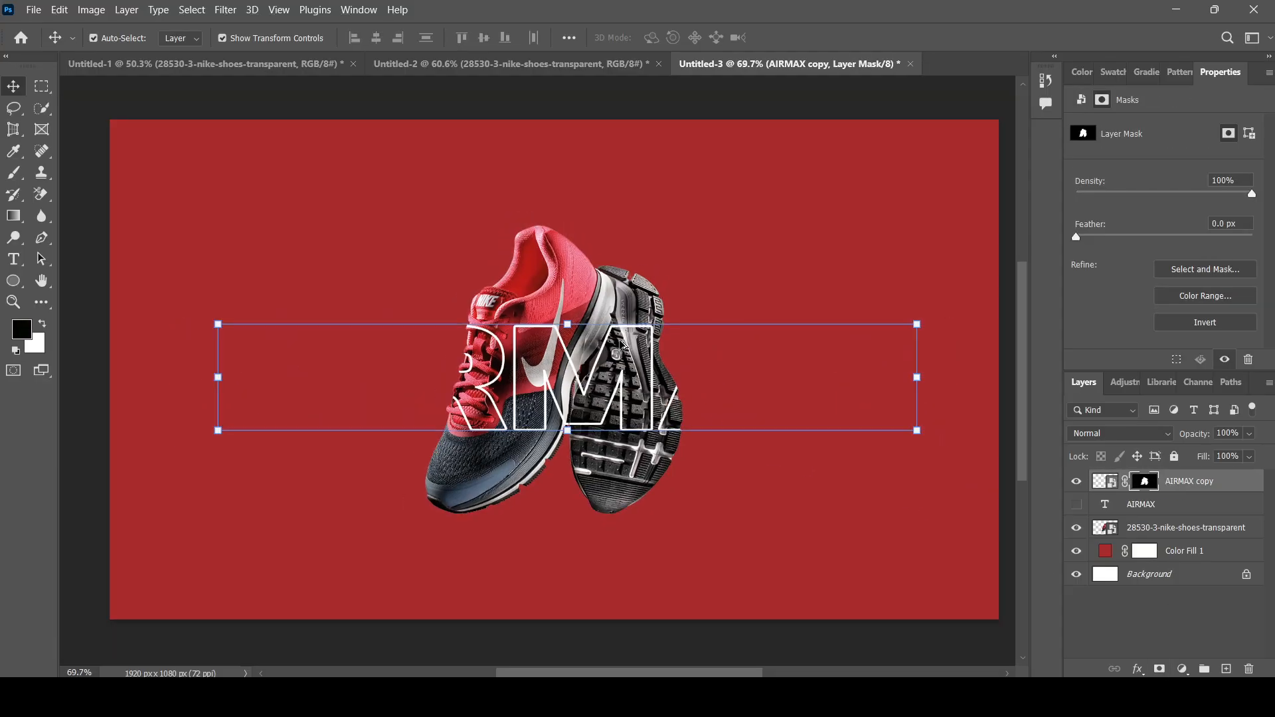
scroll(673, 355, "up", 1)
Show the solid AIRMAX text layer again and move it one level down, beneath the shoes layer.
left_click(1169, 504)
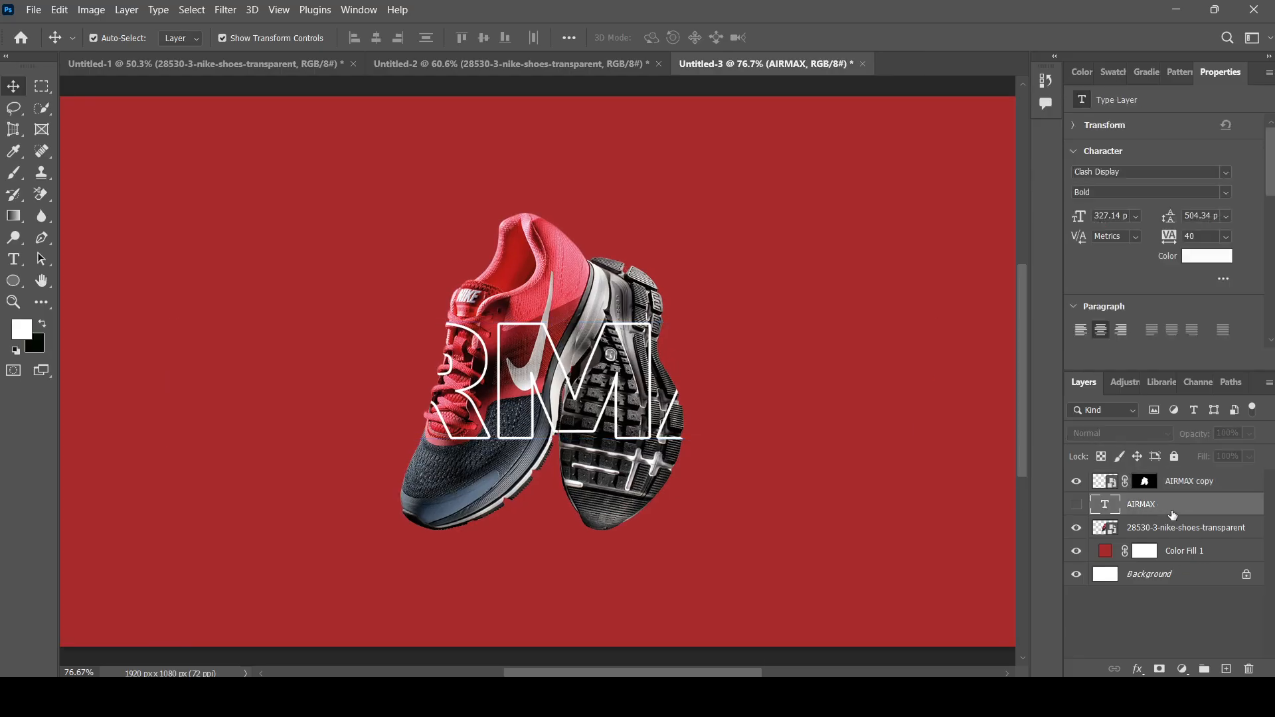
left_click(1076, 505)
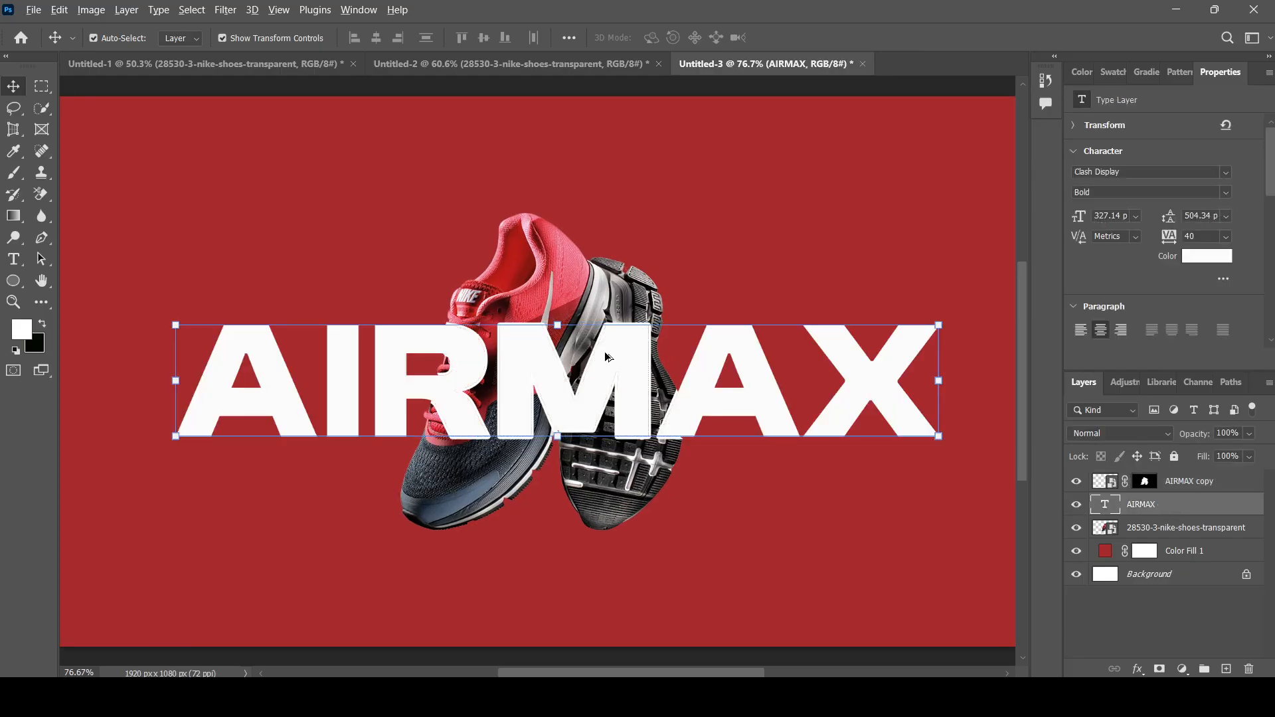
scroll(611, 364, "down", 1)
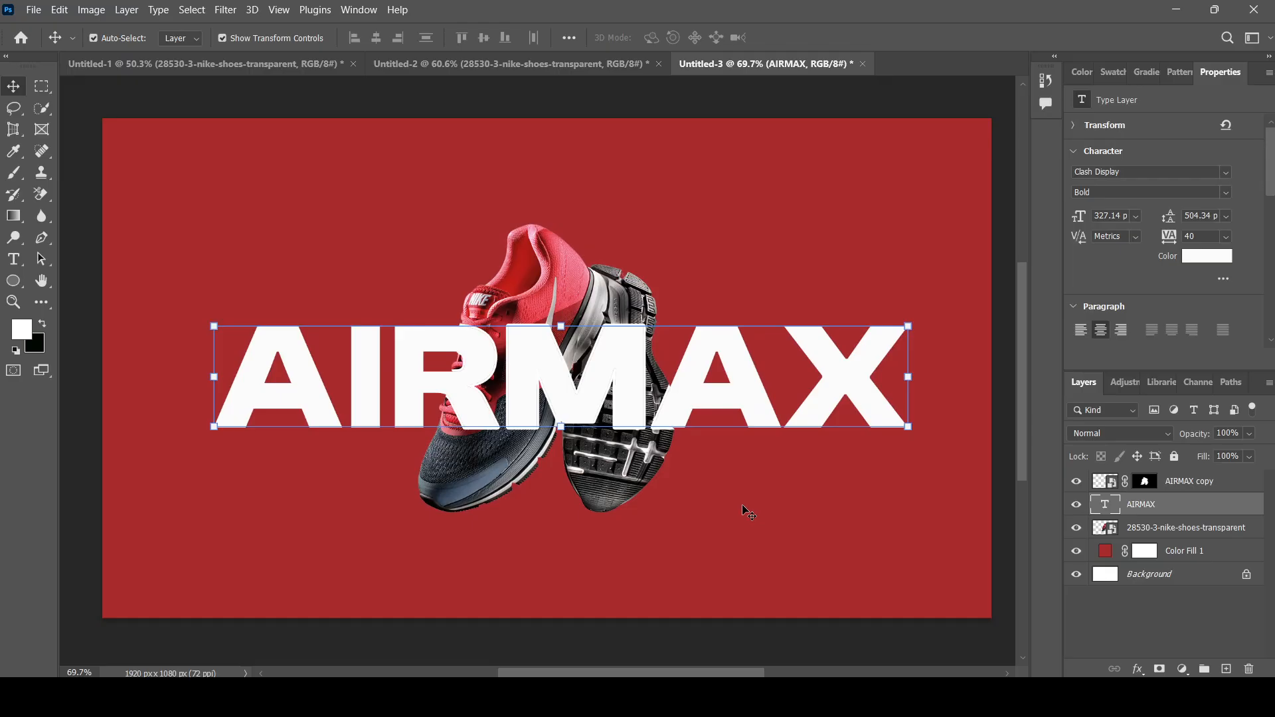
key("ctrl+bracketleft")
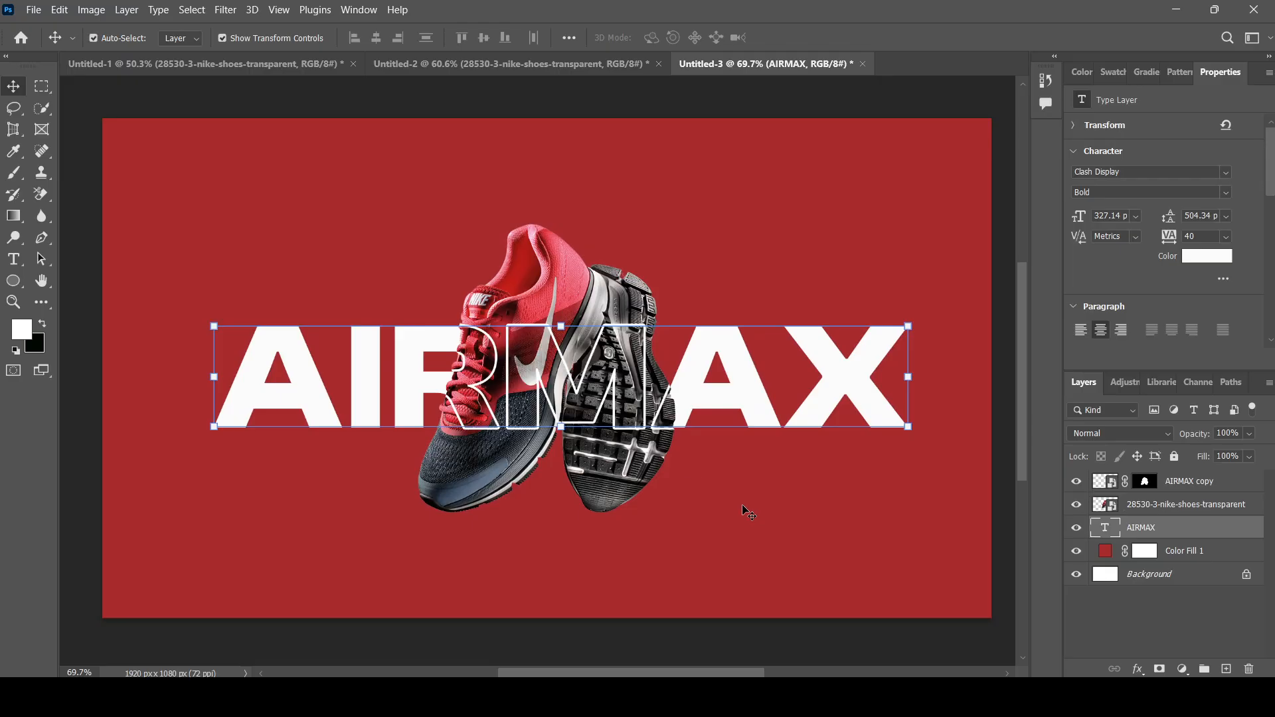
scroll(943, 521, "down", 1)
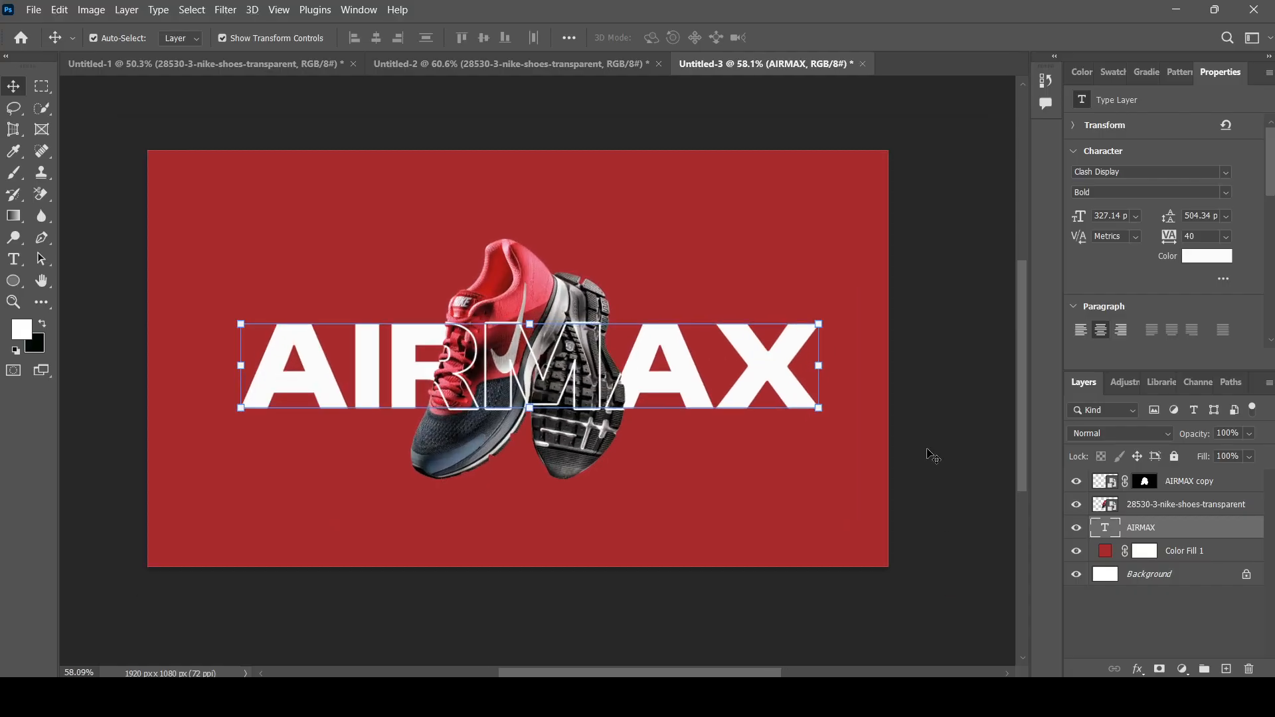
left_click(943, 433)
scroll(494, 307, "up", 1)
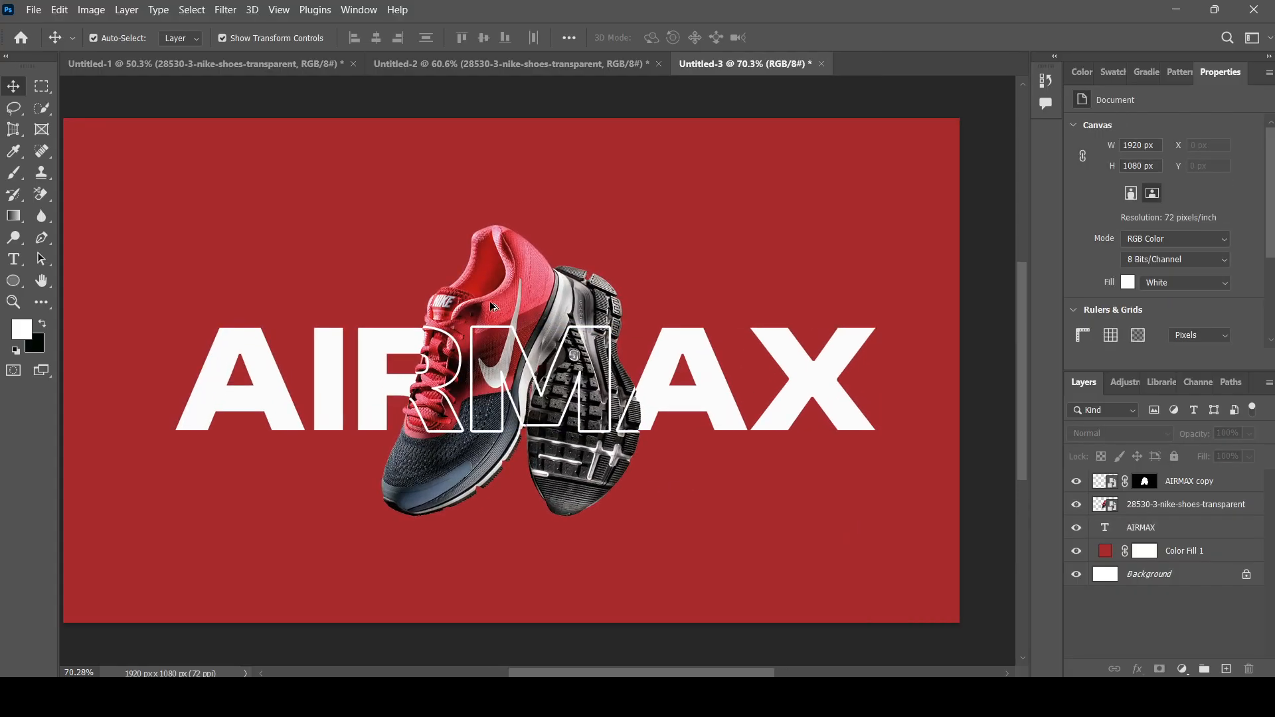
scroll(495, 310, "down", 1)
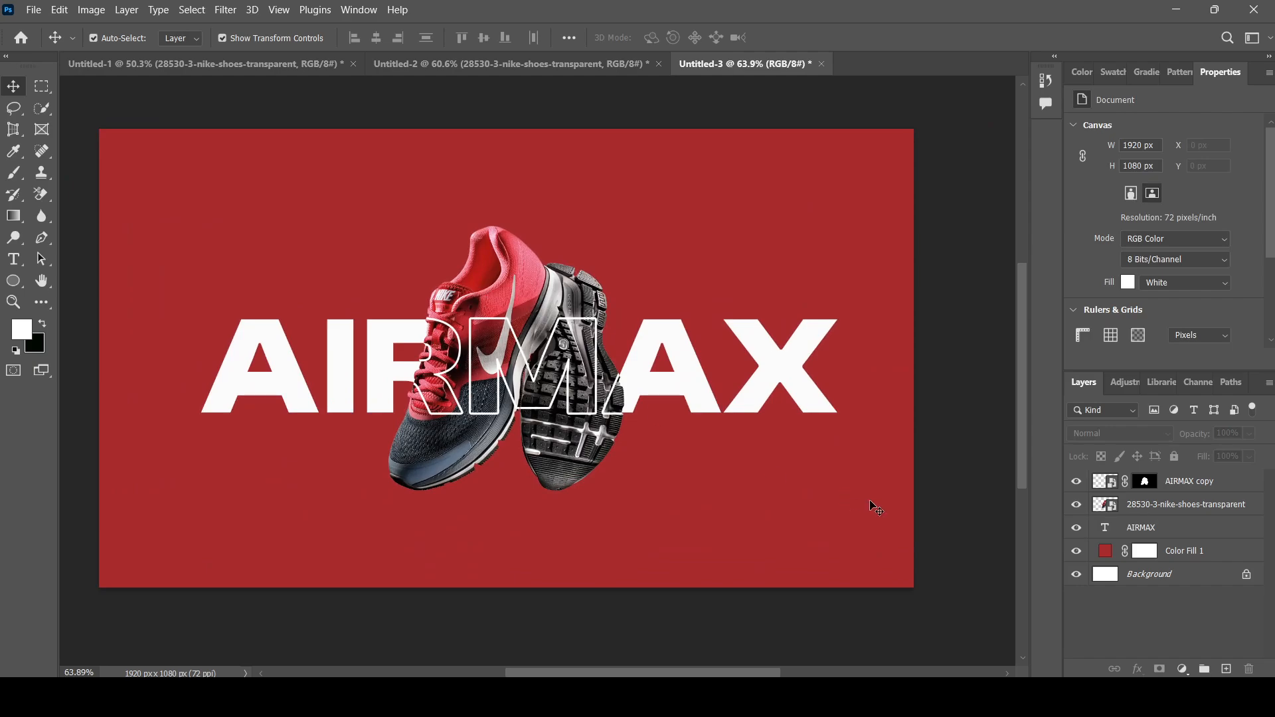
Try placing the shoes layer below the AIRMAX text and the red Color Fill 1 layer, and restore it above the text.
mouse_move(538, 294)
left_mouse_down()
mouse_move(563, 294)
mouse_move(532, 293)
left_mouse_up()
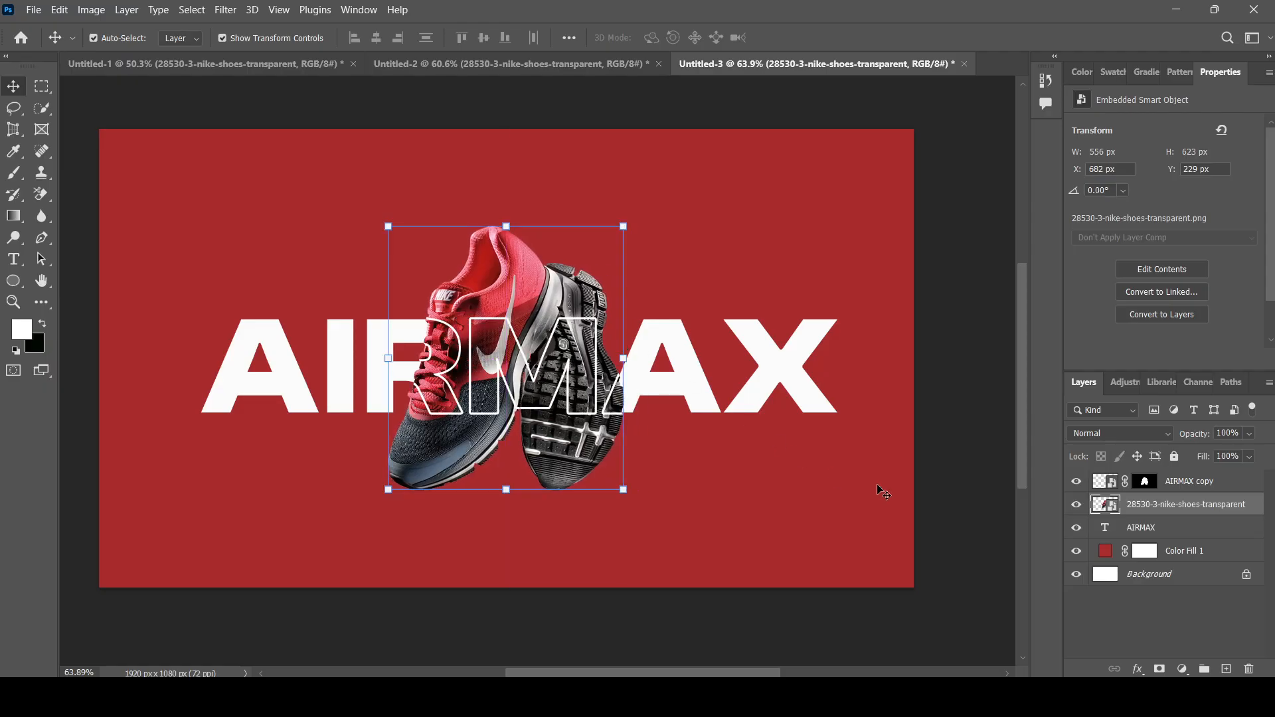
key("ctrl+bracketleft")
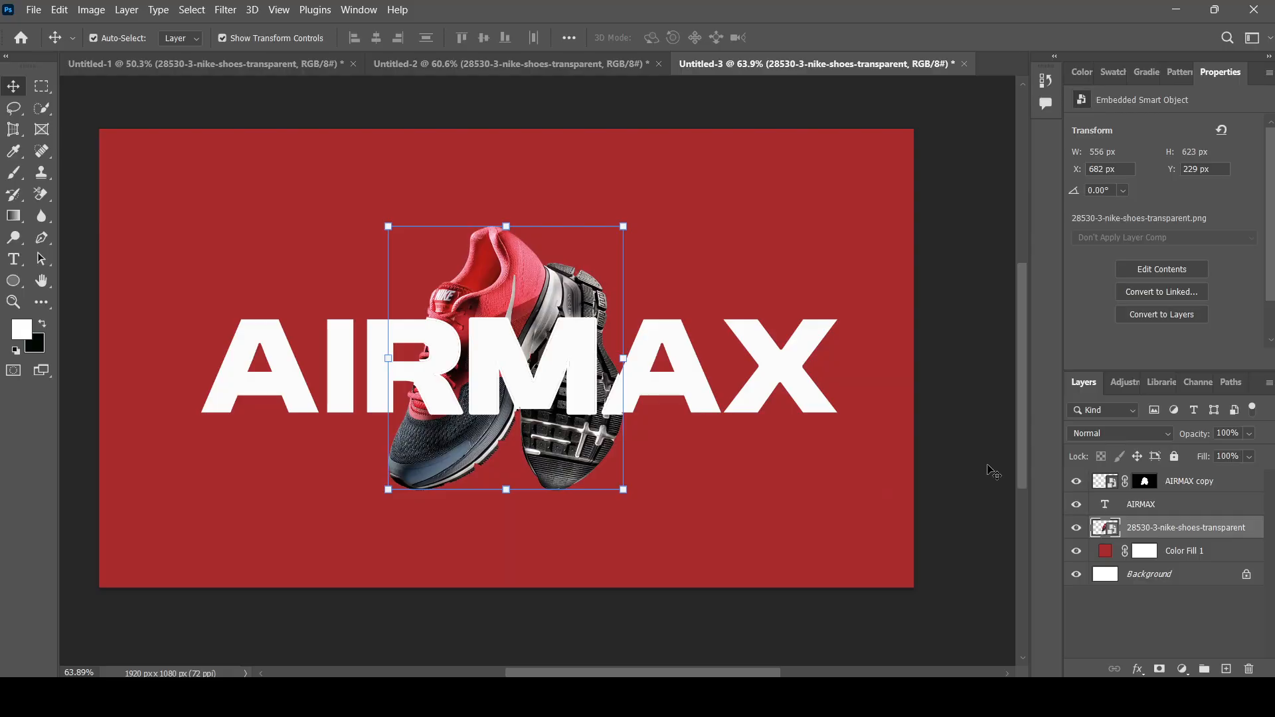
scroll(976, 517, "up", 2)
scroll(976, 518, "down", 1)
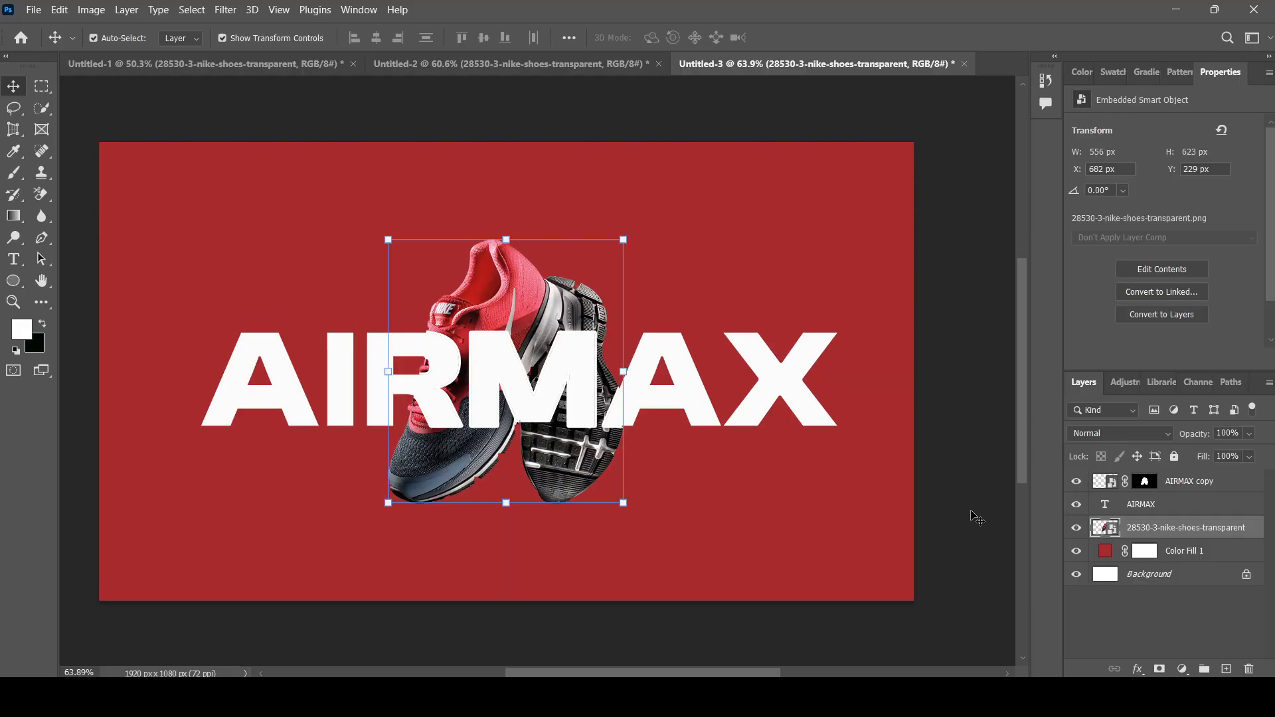
key("ctrl+bracketleft")
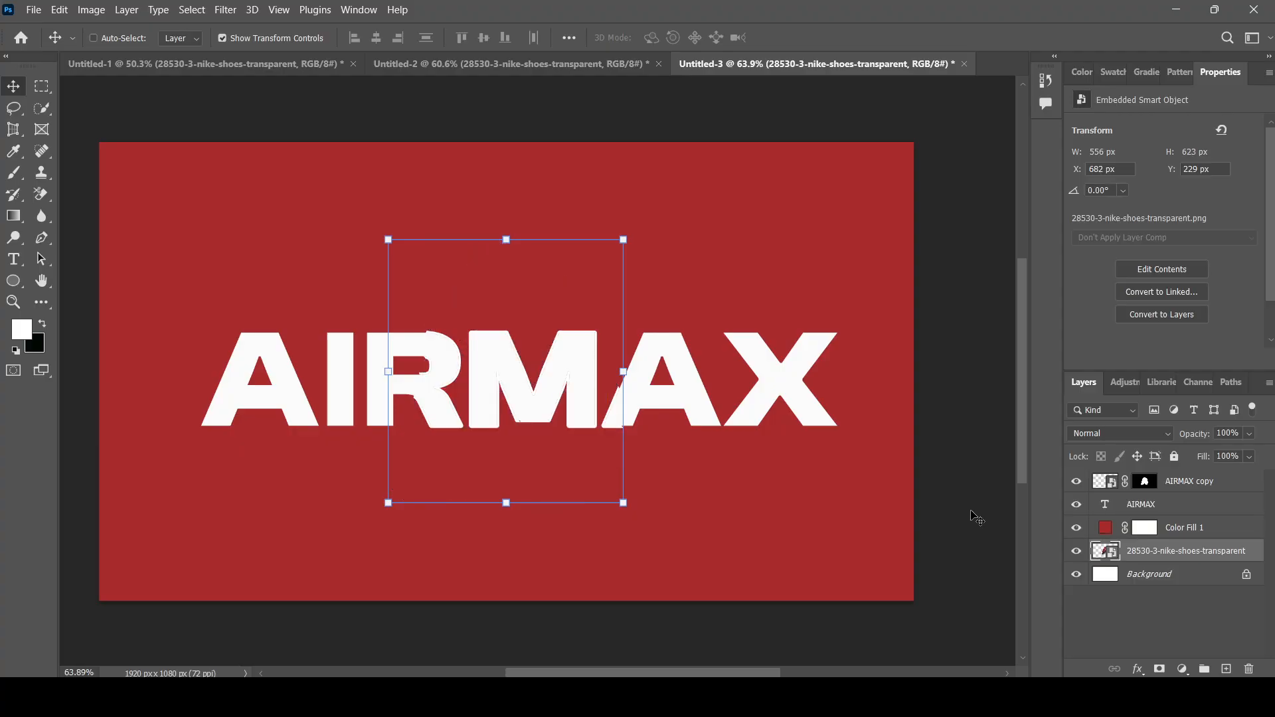
key("ctrl+bracketright")
key("ctrl+bracketleft")
scroll(763, 379, "up", 1)
scroll(805, 365, "down", 3)
scroll(799, 381, "up", 2)
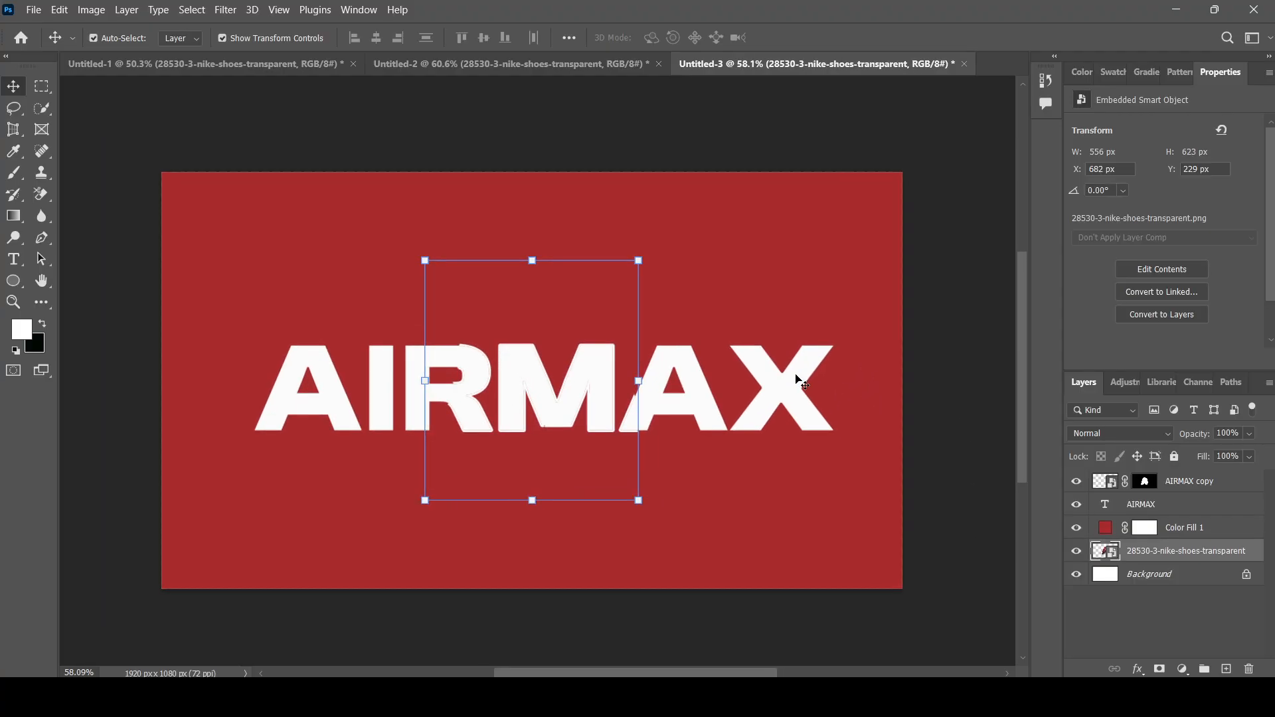
key("ctrl+bracketright")
key("ctrl+bracketright")
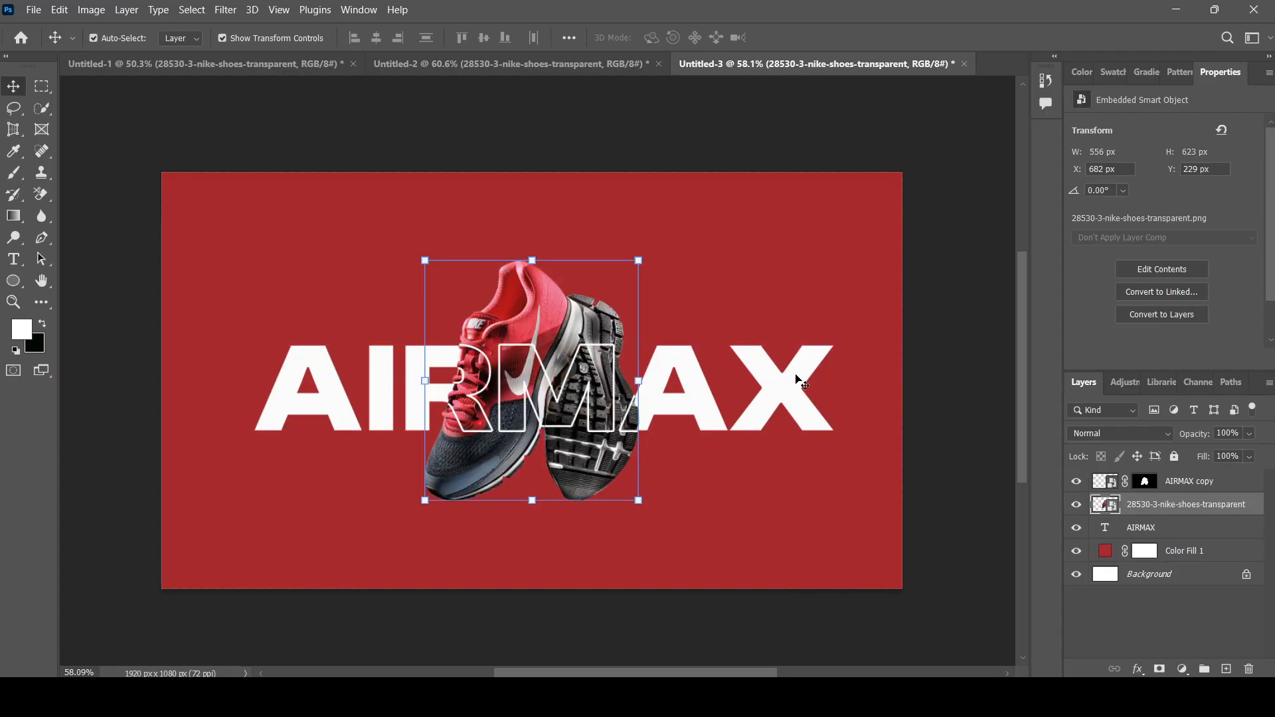
left_click(960, 409)
scroll(667, 409, "up", 2)
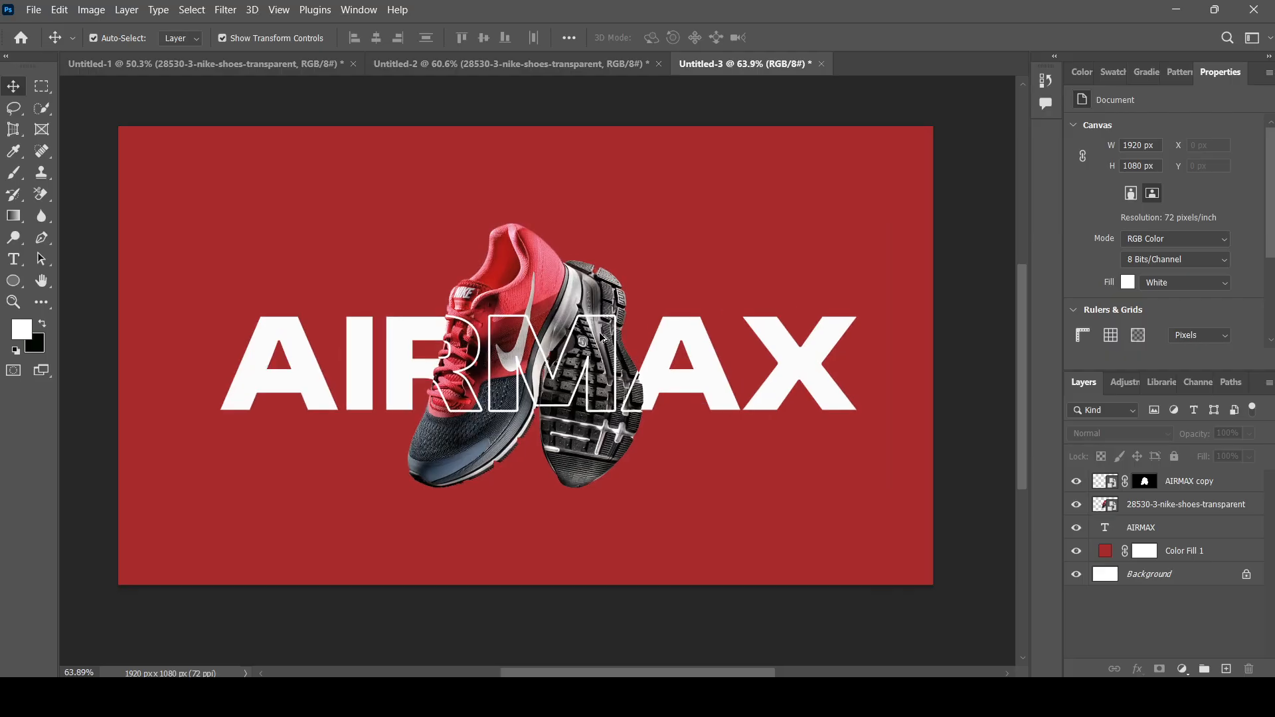
left_click(1186, 505)
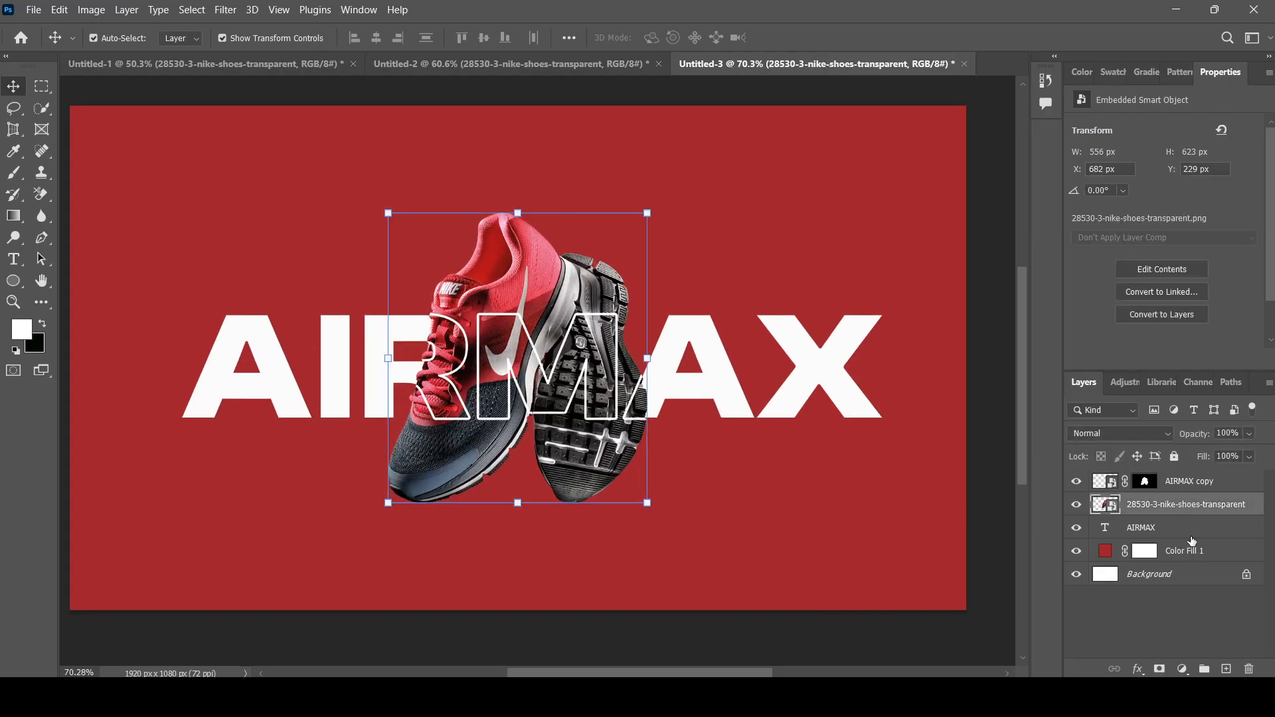
left_click(1193, 535)
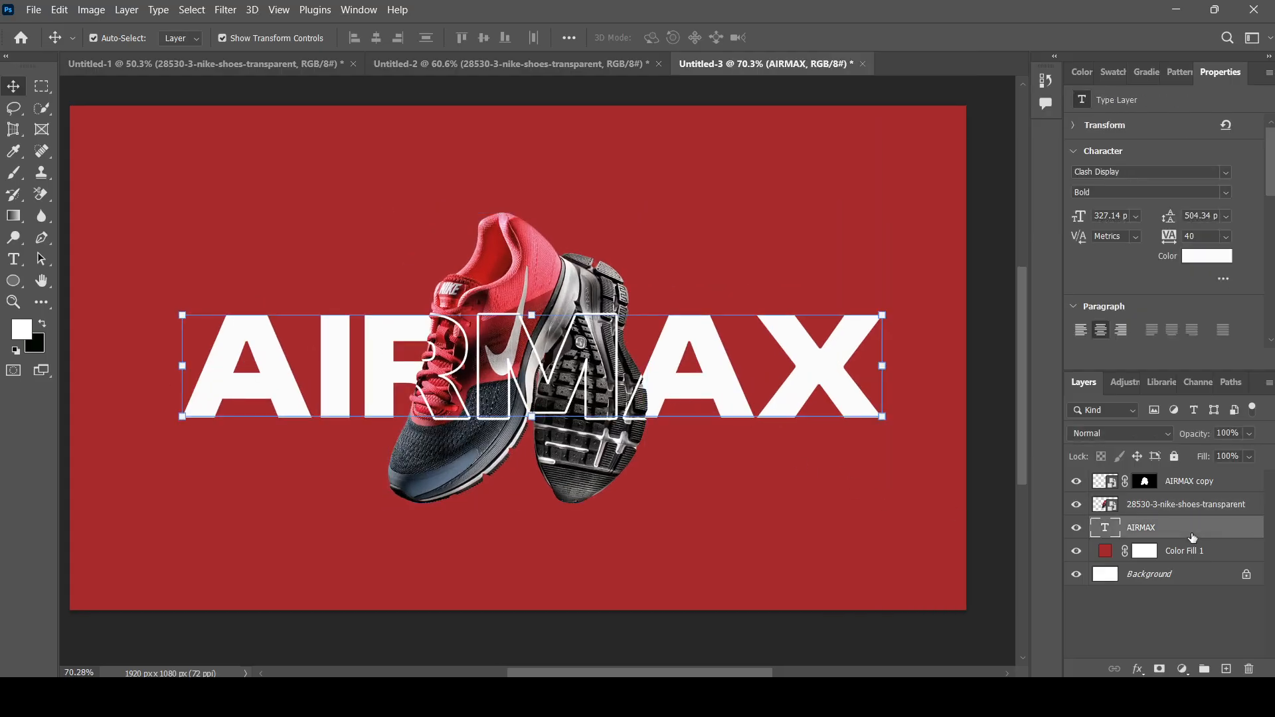
key("ctrl+j")
key("Delete")
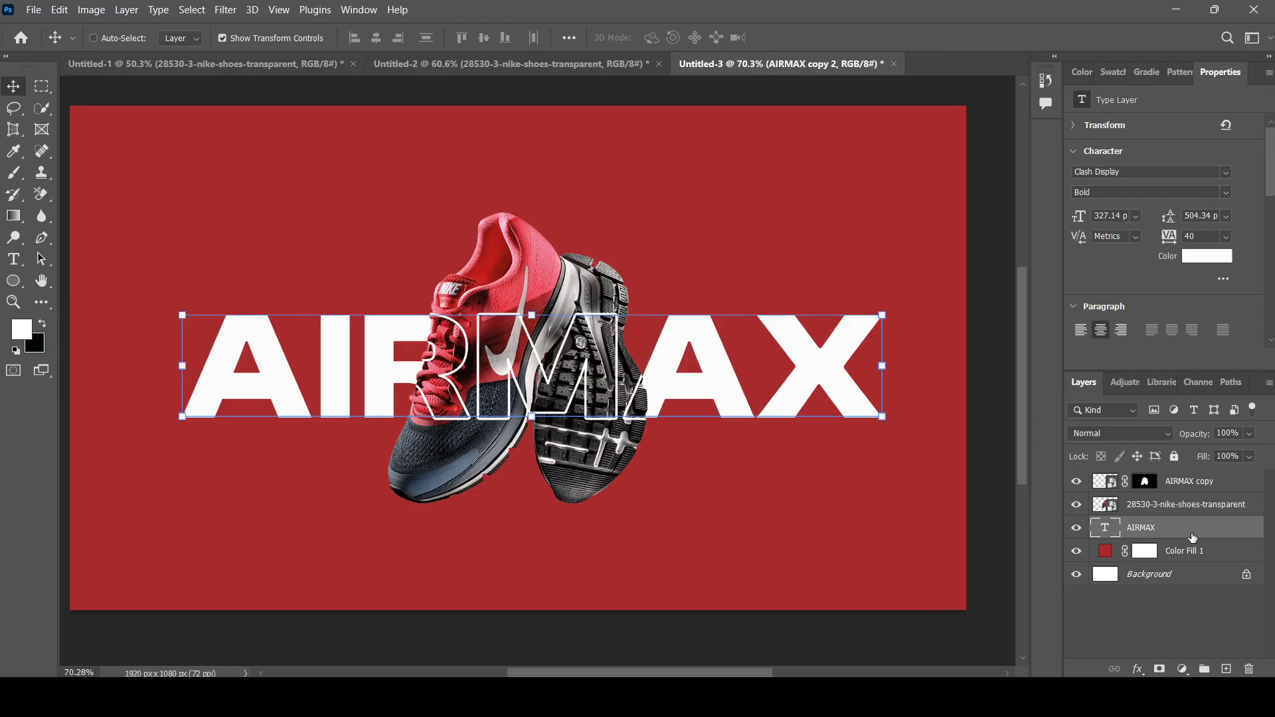
Duplicate the masked AIRMAX copy layer twice and delete the layer masks from both duplicates.
left_click(1191, 490)
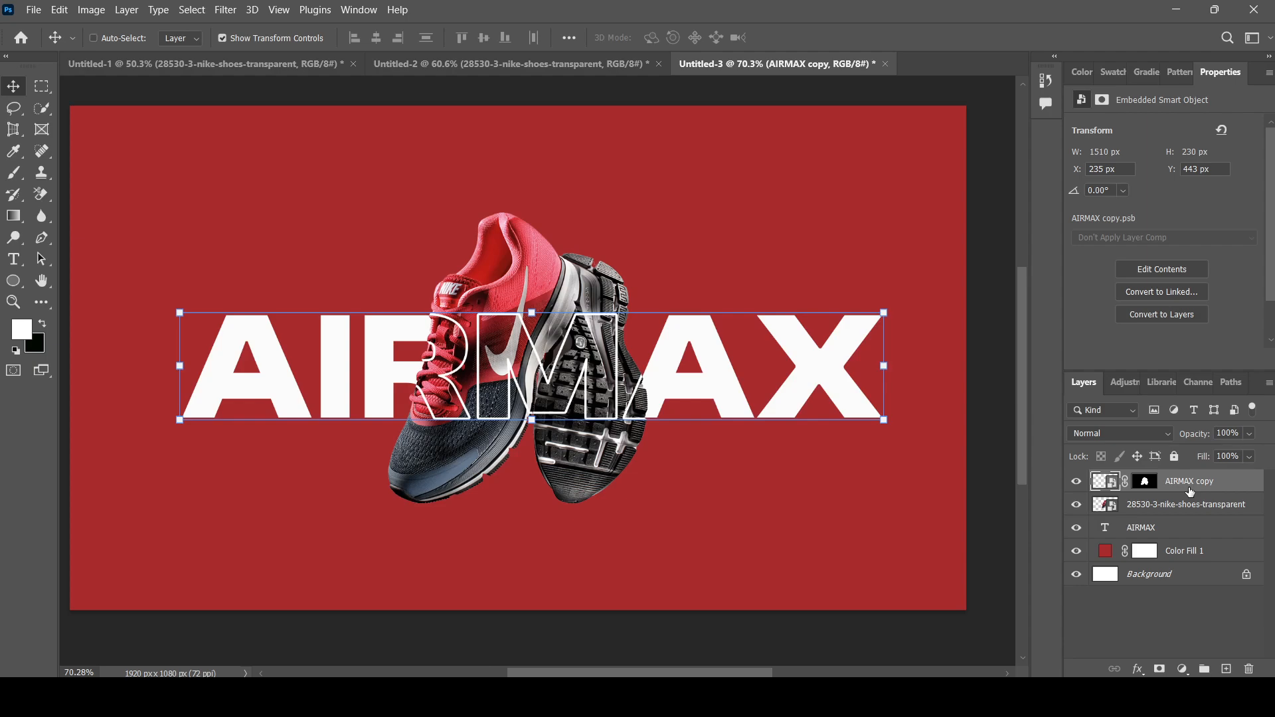
key("ctrl+j")
key("ctrl+j")
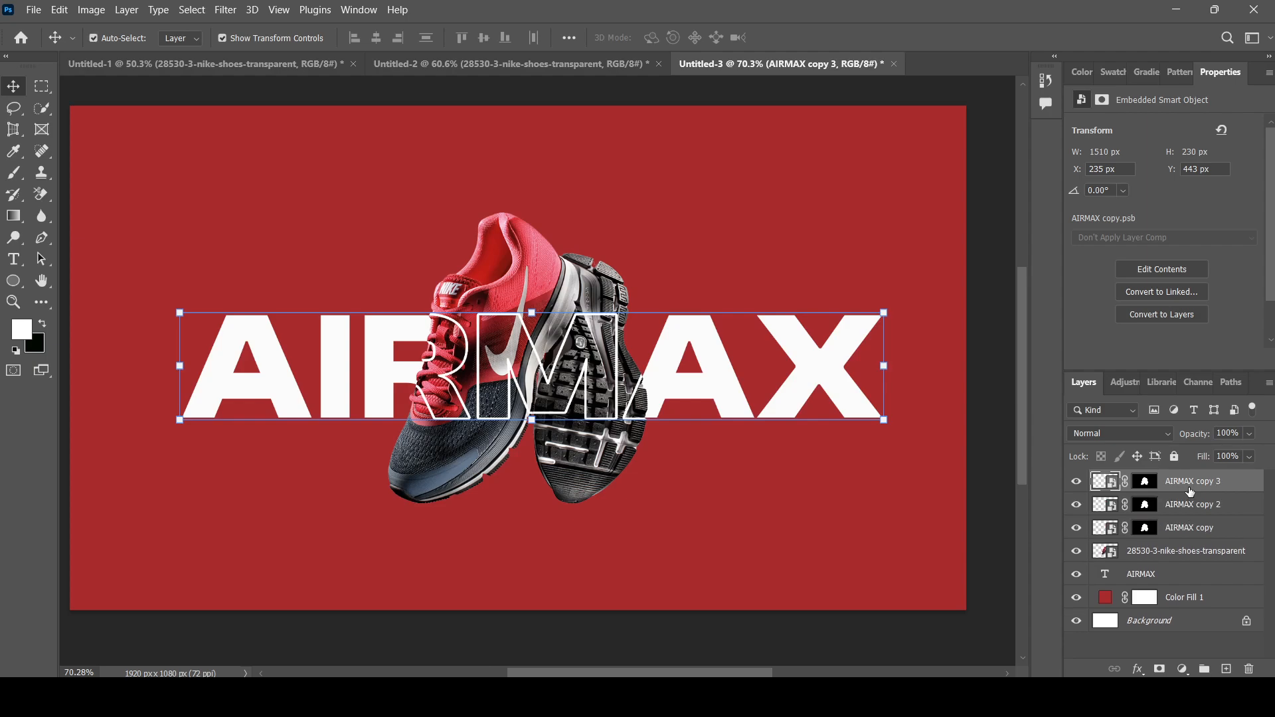
left_click_drag(1157, 509, 1248, 669)
left_click_drag(1147, 485, 1248, 669)
scroll(780, 419, "up", 3)
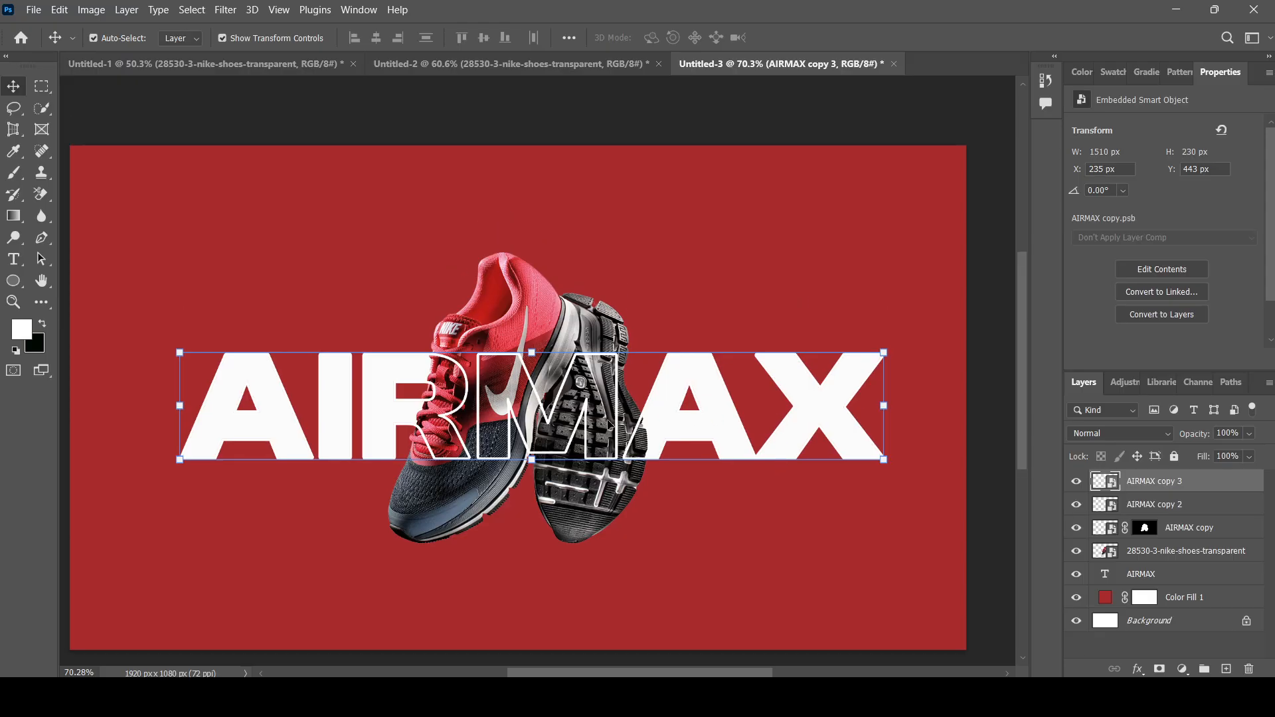
Move the AIRMAX copy 2 outline straight up above the solid lettering, to a Y position of about 148 px.
left_click_drag(616, 416, 618, 300)
key("ctrl+z")
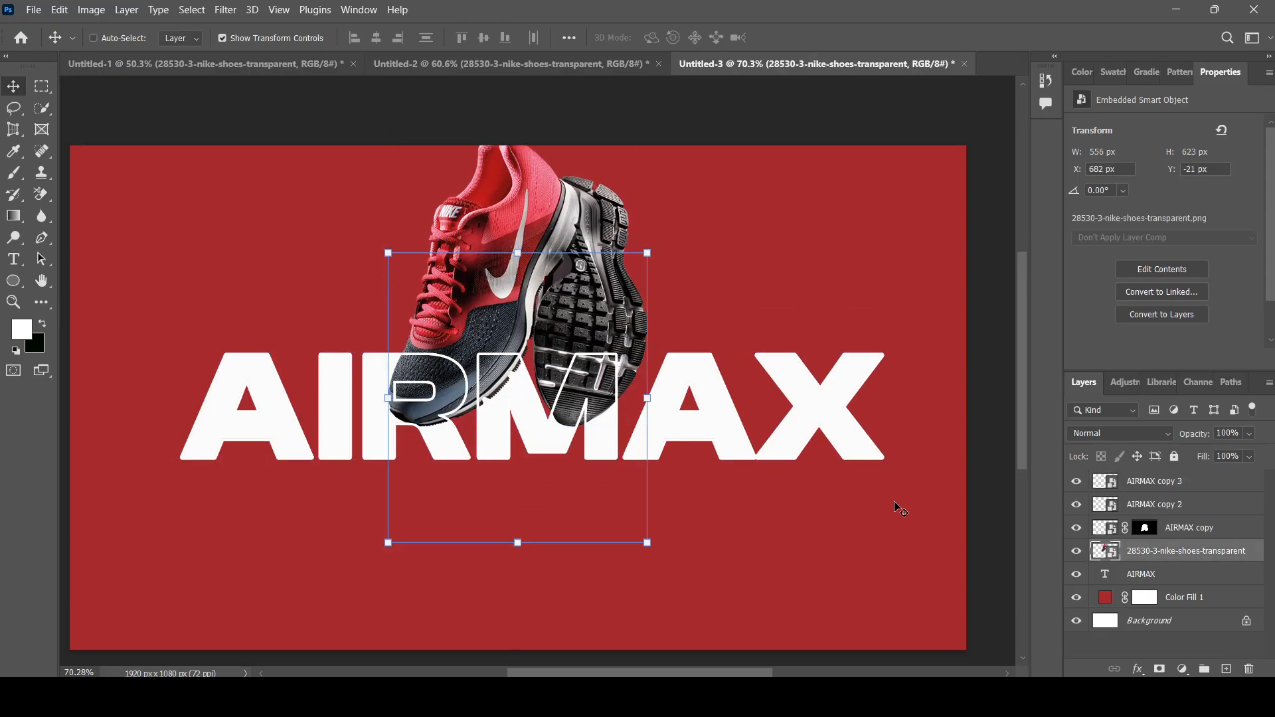
left_click(1201, 502)
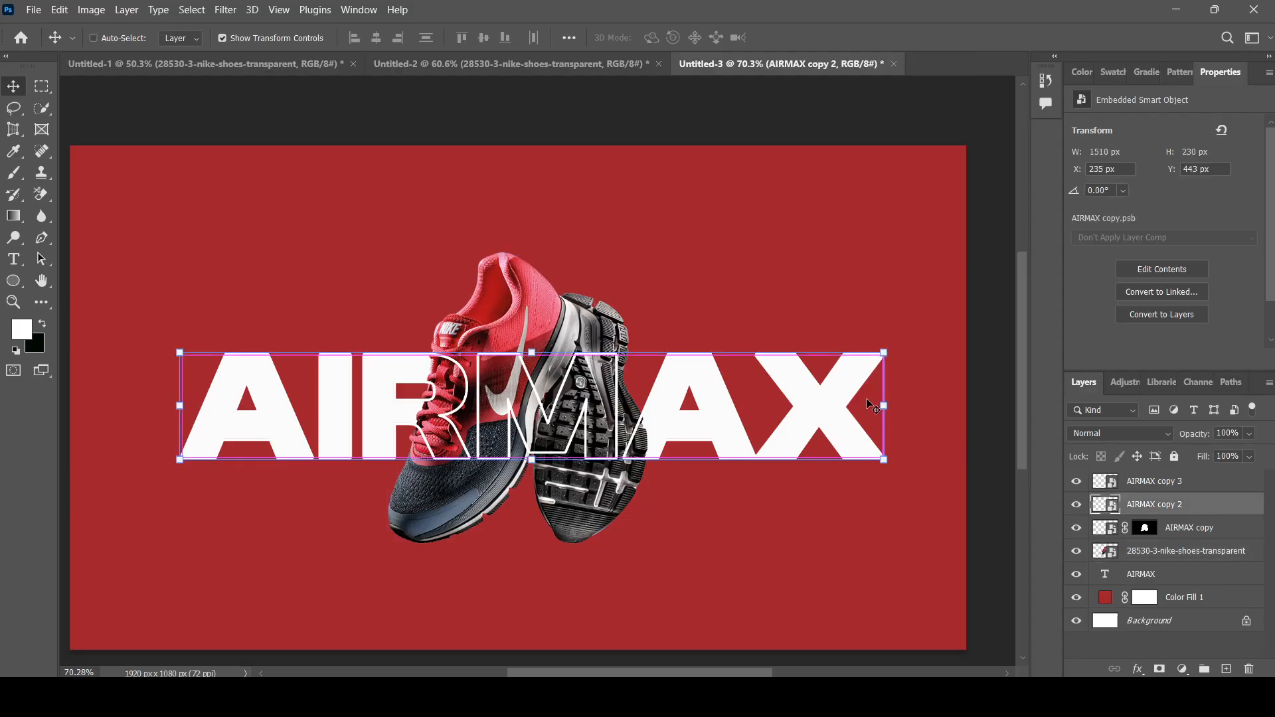
left_click_drag(869, 397, 870, 268)
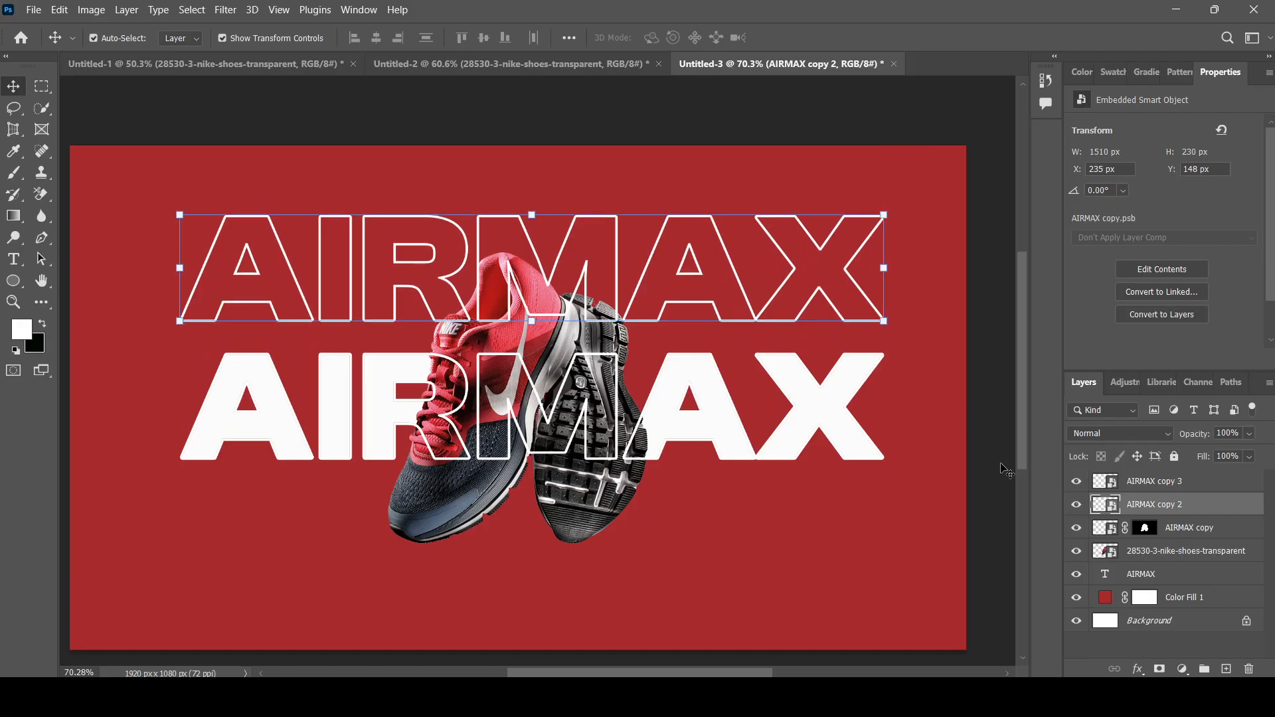
left_click(1001, 411)
scroll(1021, 445, "down", 1)
Move the AIRMAX copy 3 outline down below the solid lettering, forming a third row over the shoe toes.
left_click(1177, 482)
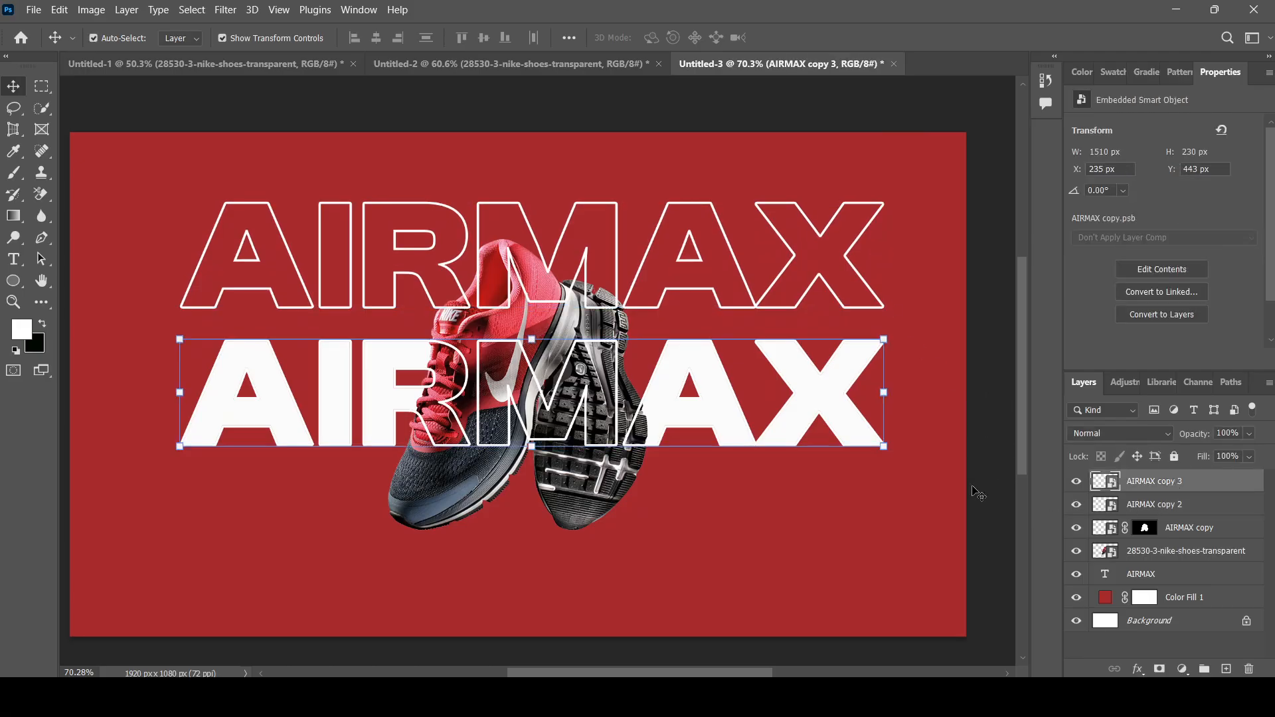
left_click(1179, 506)
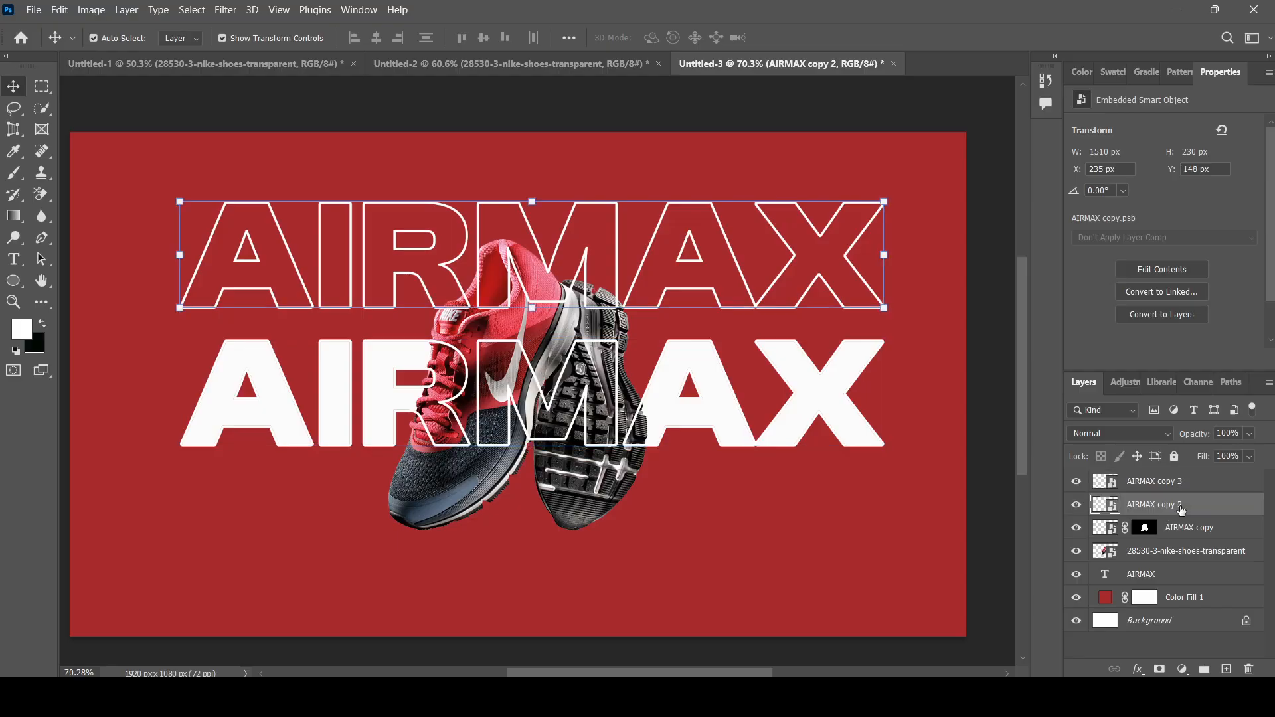
left_click(1114, 484)
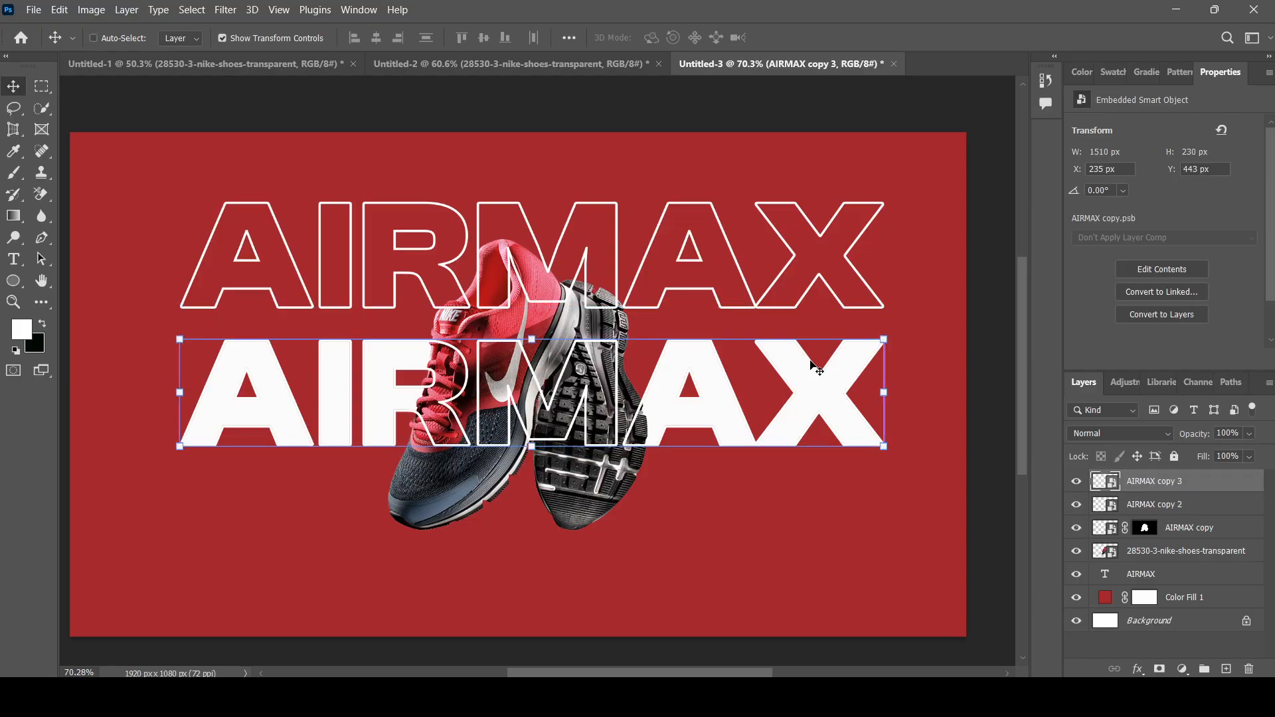
left_click_drag(815, 367, 828, 538)
left_click(984, 493)
scroll(628, 345, "down", 3)
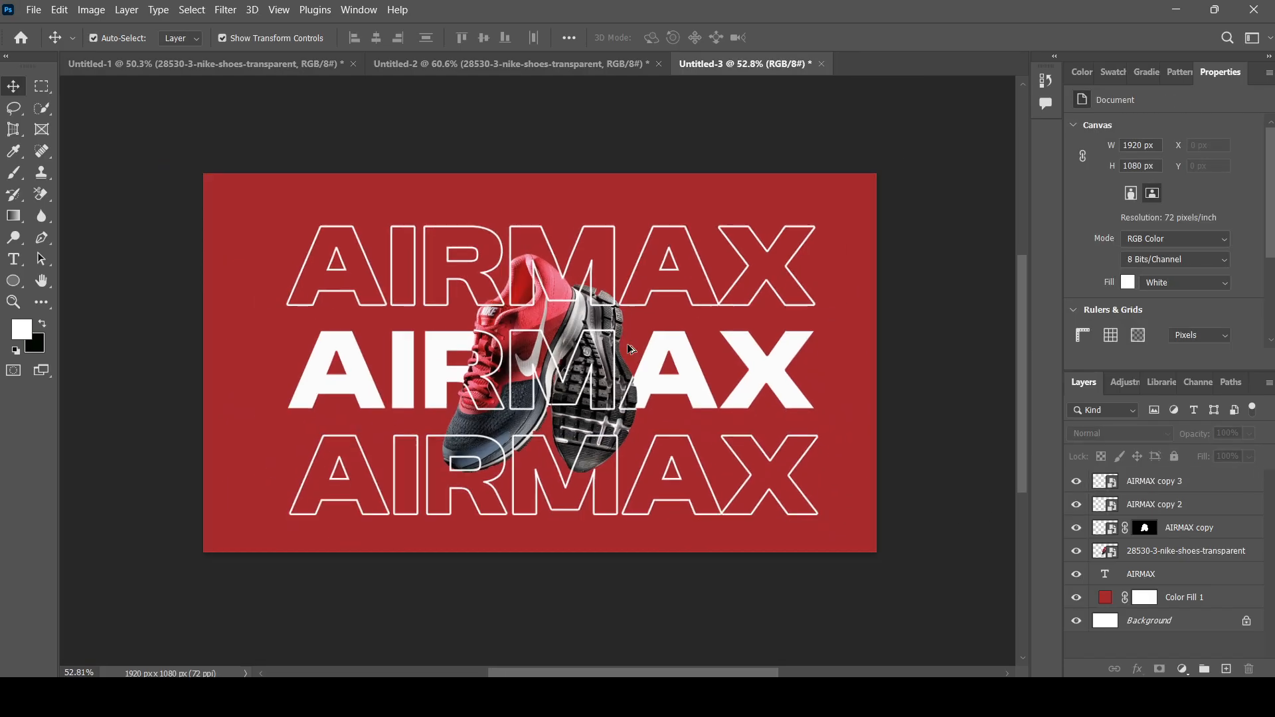
Nudge all the AIRMAX and shoe layers together up and left toward the canvas centre, putting the upper outline at X 218 px, Y 126 px.
scroll(630, 349, "up", 1)
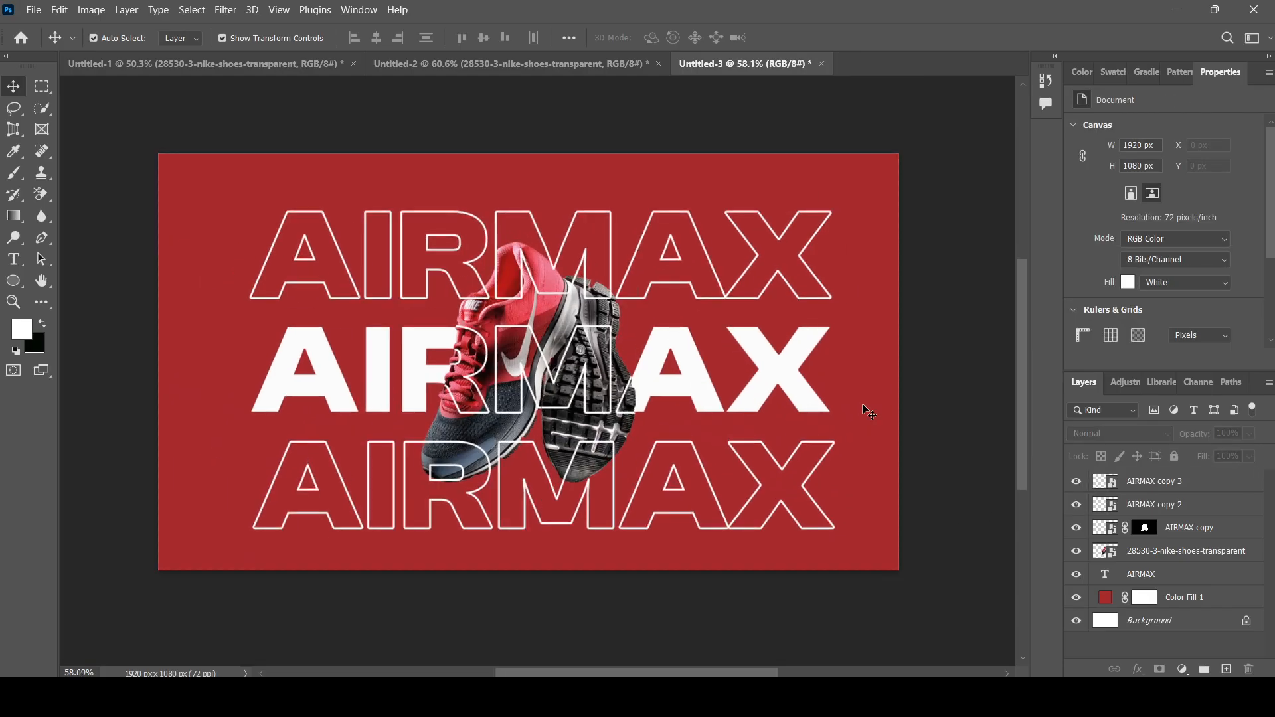
left_click(1187, 488)
left_click(1195, 599, "shift")
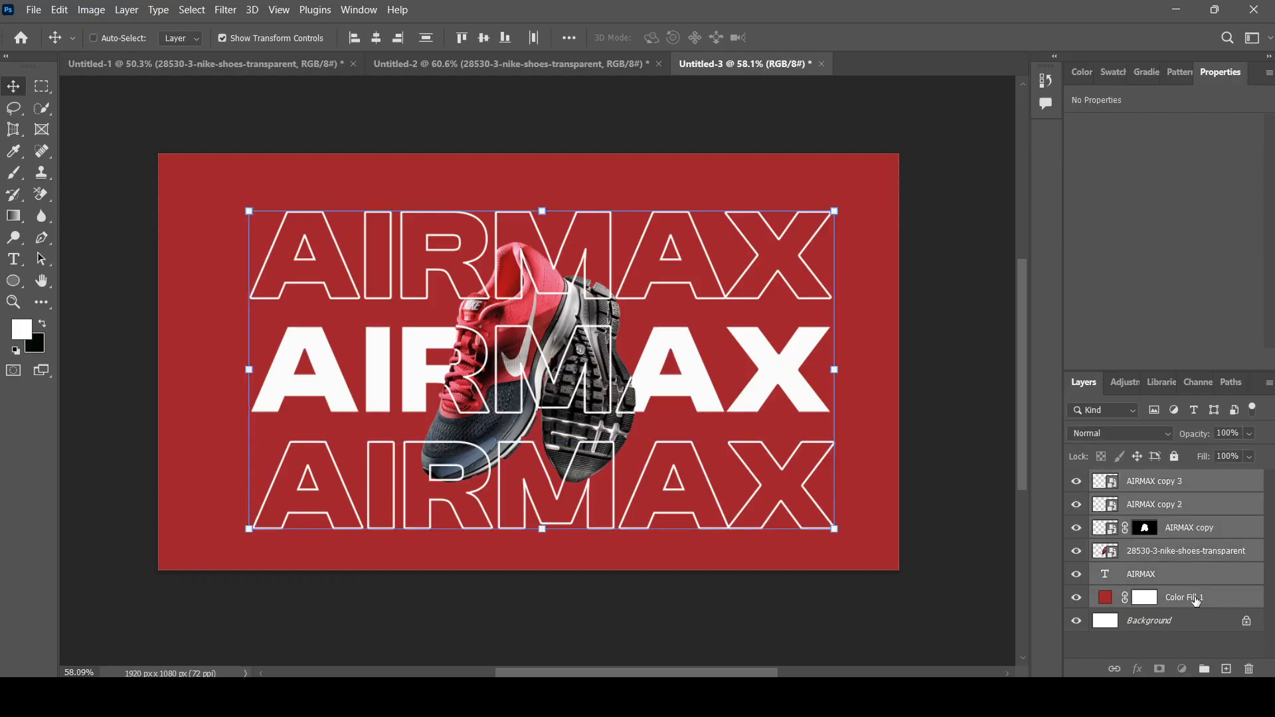
left_click(1195, 600, "ctrl")
key("Up")
key("Up")
key("Up")
key("Up")
key("Up")
key("Up")
key("Up")
key("Up")
key("Up")
key("Up")
key("Up")
key("Up")
key("Up")
key("Up")
key("Up")
key("Up")
key("Up")
key("Up")
key("Up")
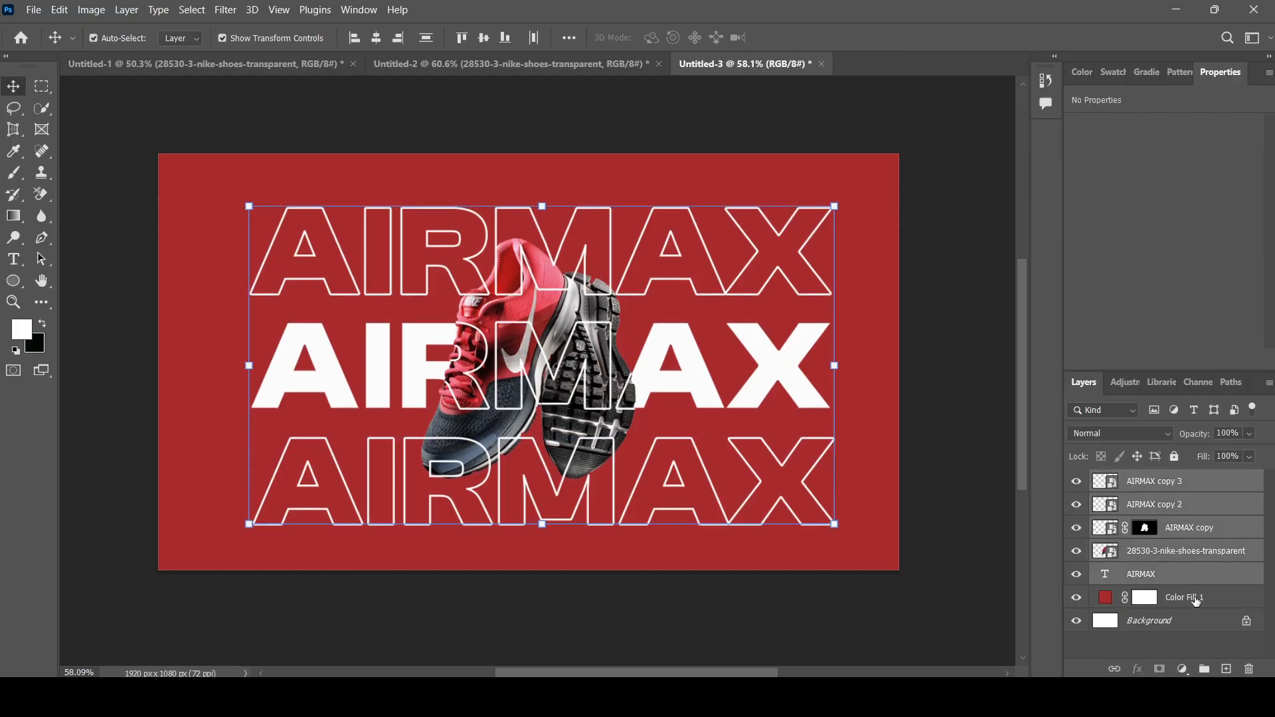
key("Left")
key("Left")
key("Left")
key("Left")
key("Left")
key("Left")
key("Left")
key("Left")
key("Left")
key("Left")
key("Left")
key("Left")
key("Left")
key("Left")
key("Left")
key("Left")
key("Left")
key("Left")
key("Left")
key("Left")
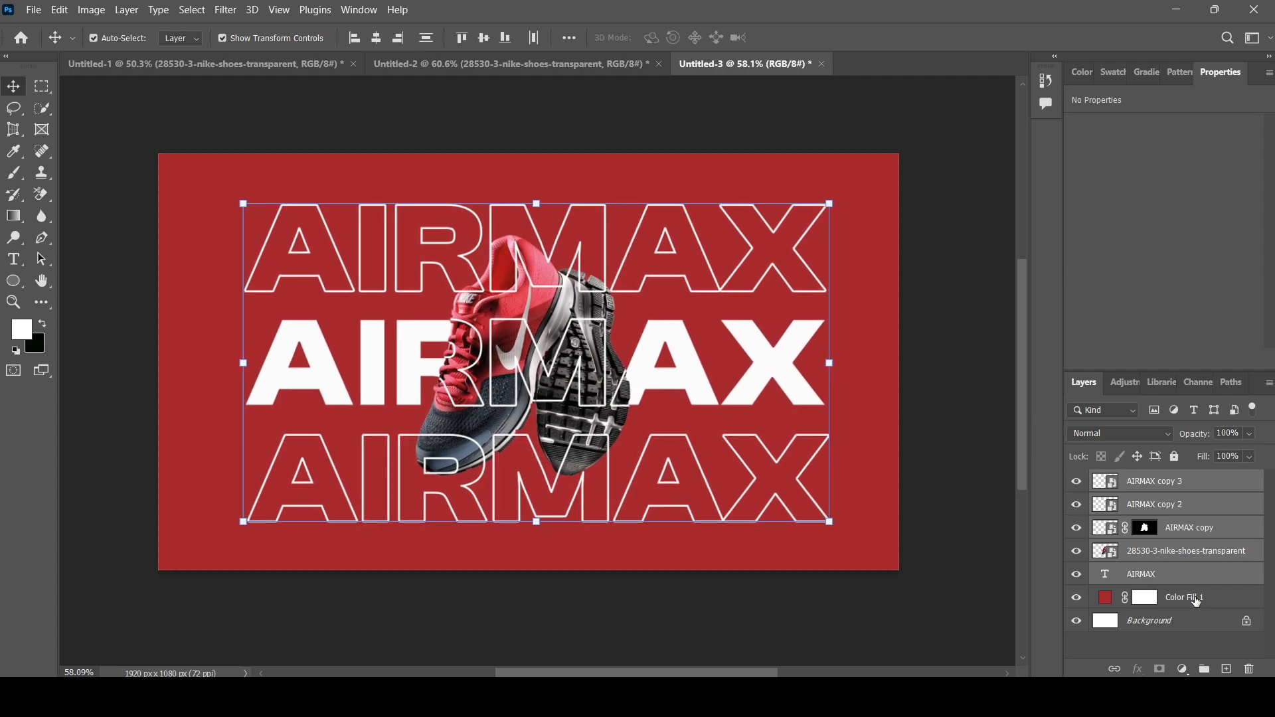
key("Up")
key("Up")
key("Up")
key("Up")
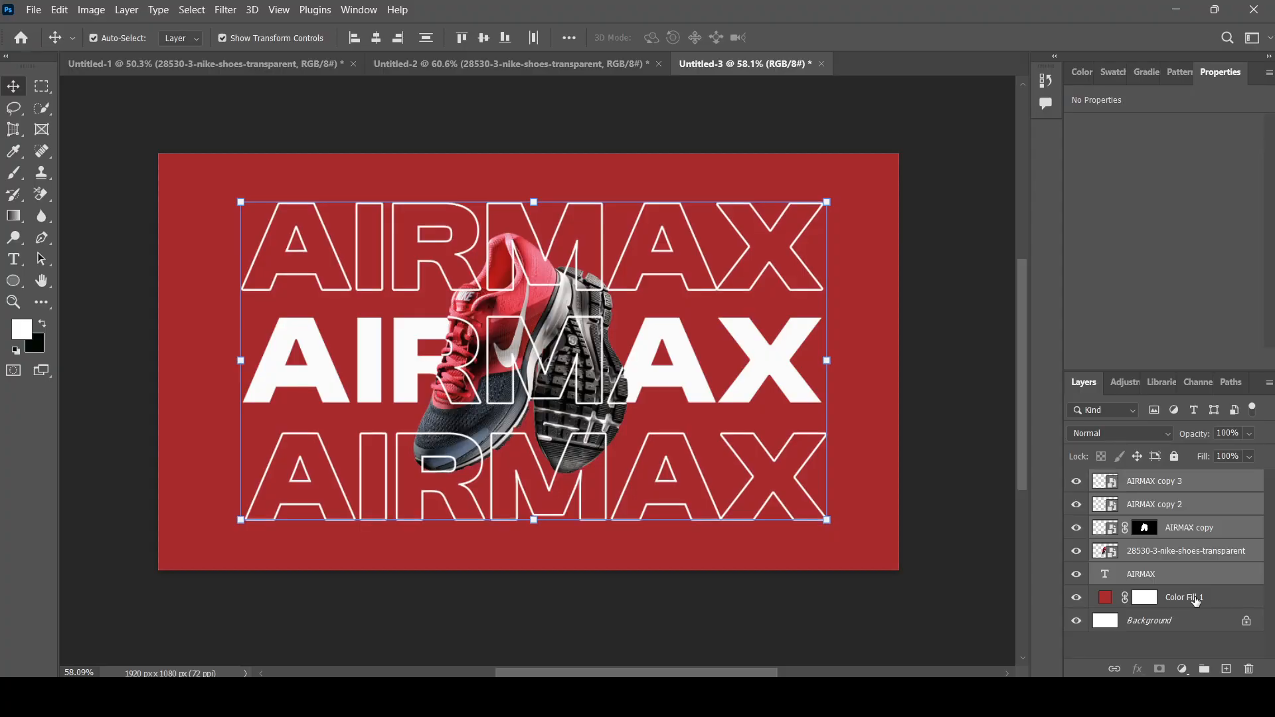
key("Right")
key("Right")
key("Right")
key("Right")
key("Right")
key("Down")
key("Down")
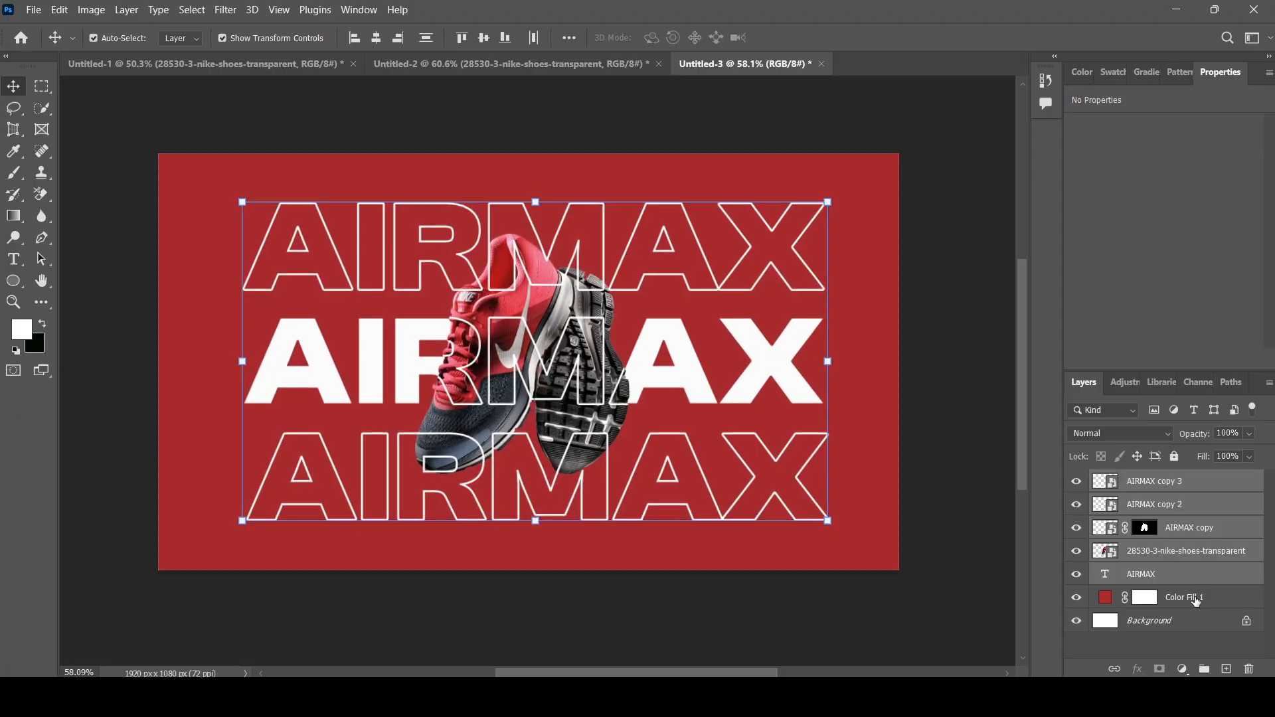
left_click(932, 375)
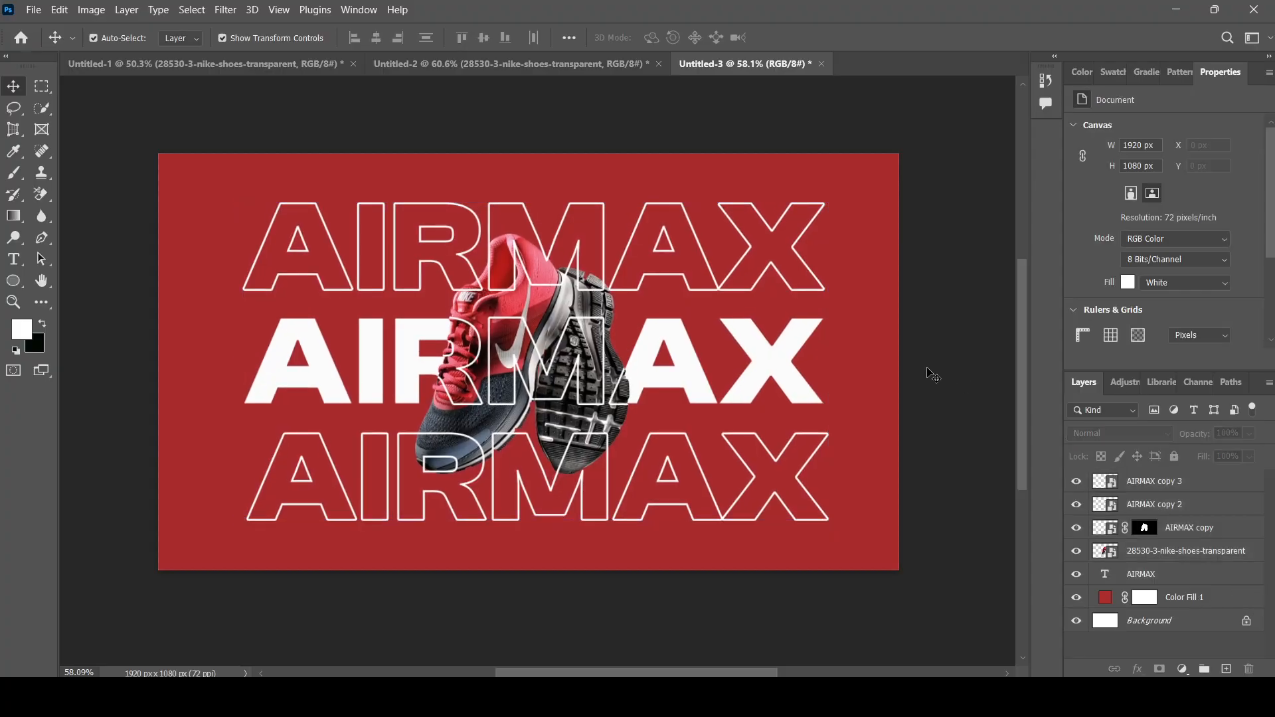
Add a layer mask to AIRMAX copy 2 and brush black along the upper row's top edge to fade the outline.
left_click(1207, 507)
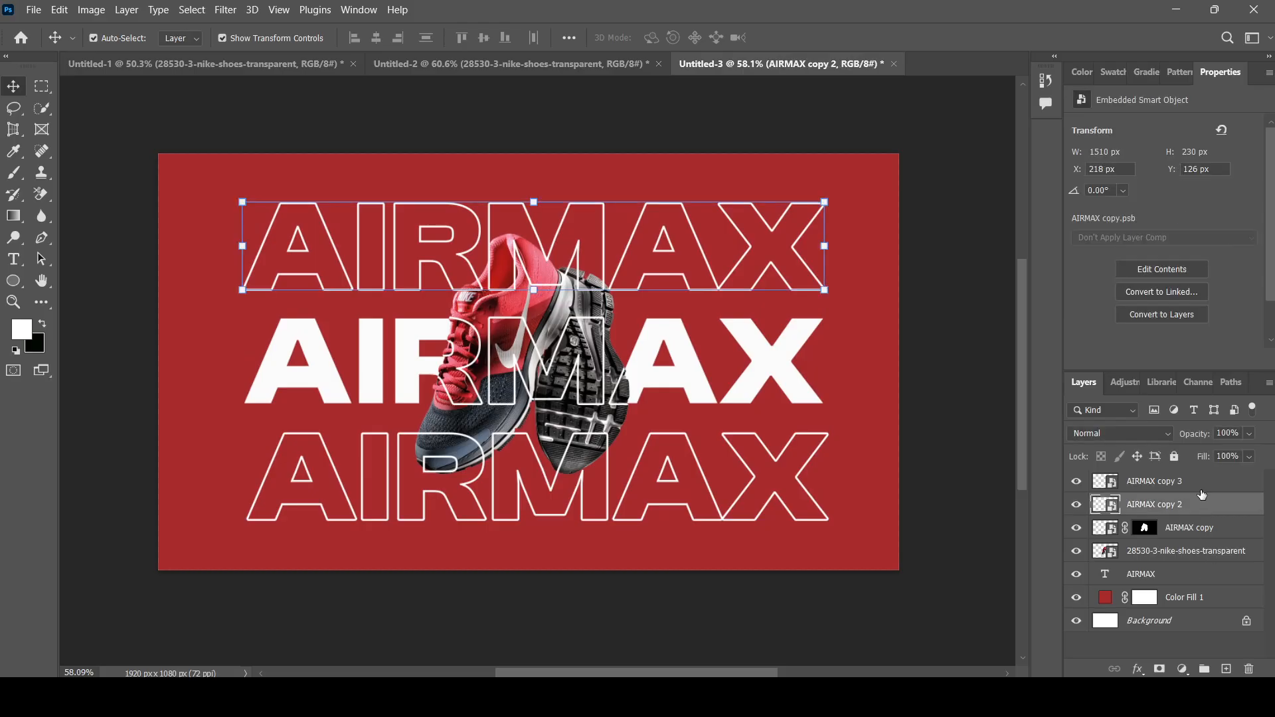
scroll(958, 427, "up", 1)
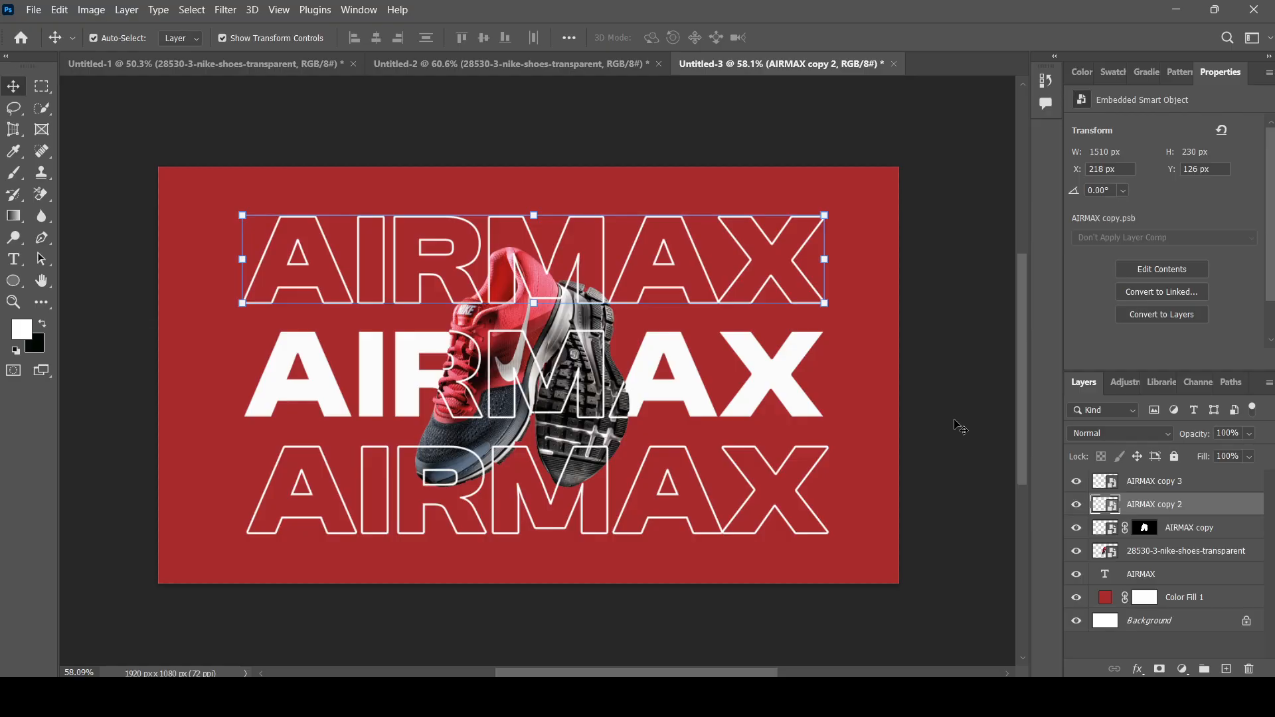
left_click(1159, 670)
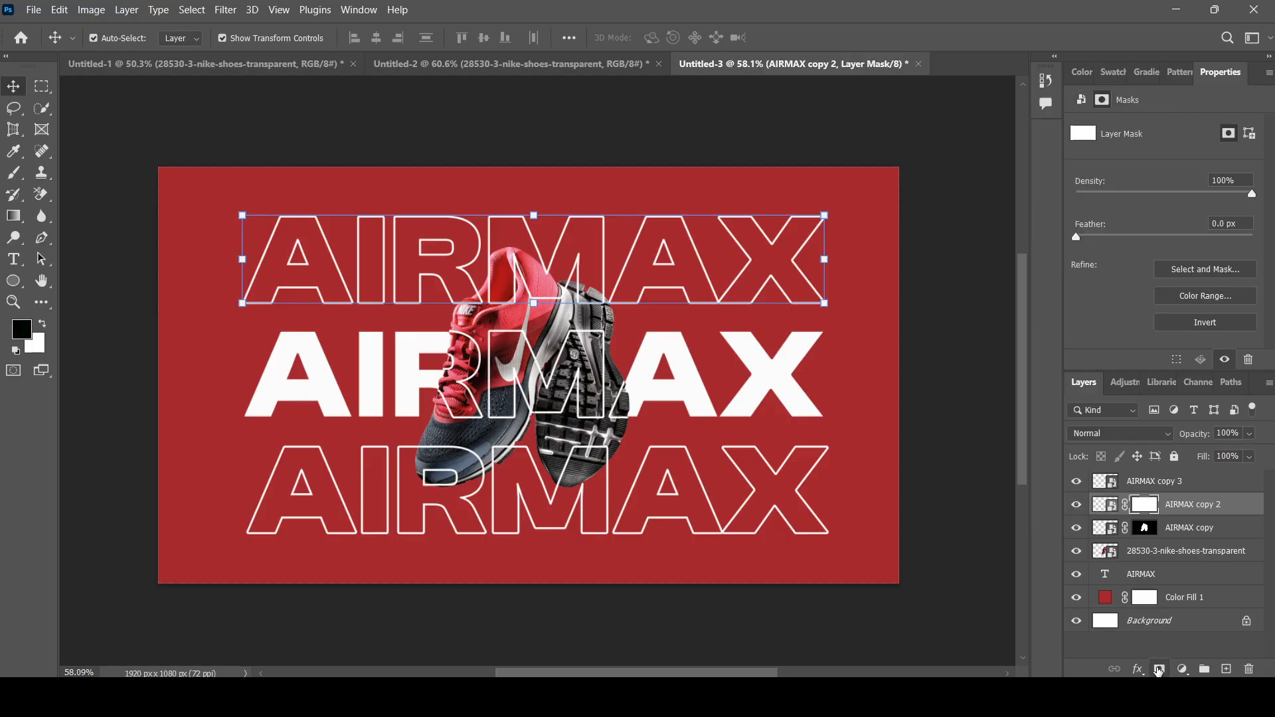
scroll(896, 435, "up", 2)
key("b")
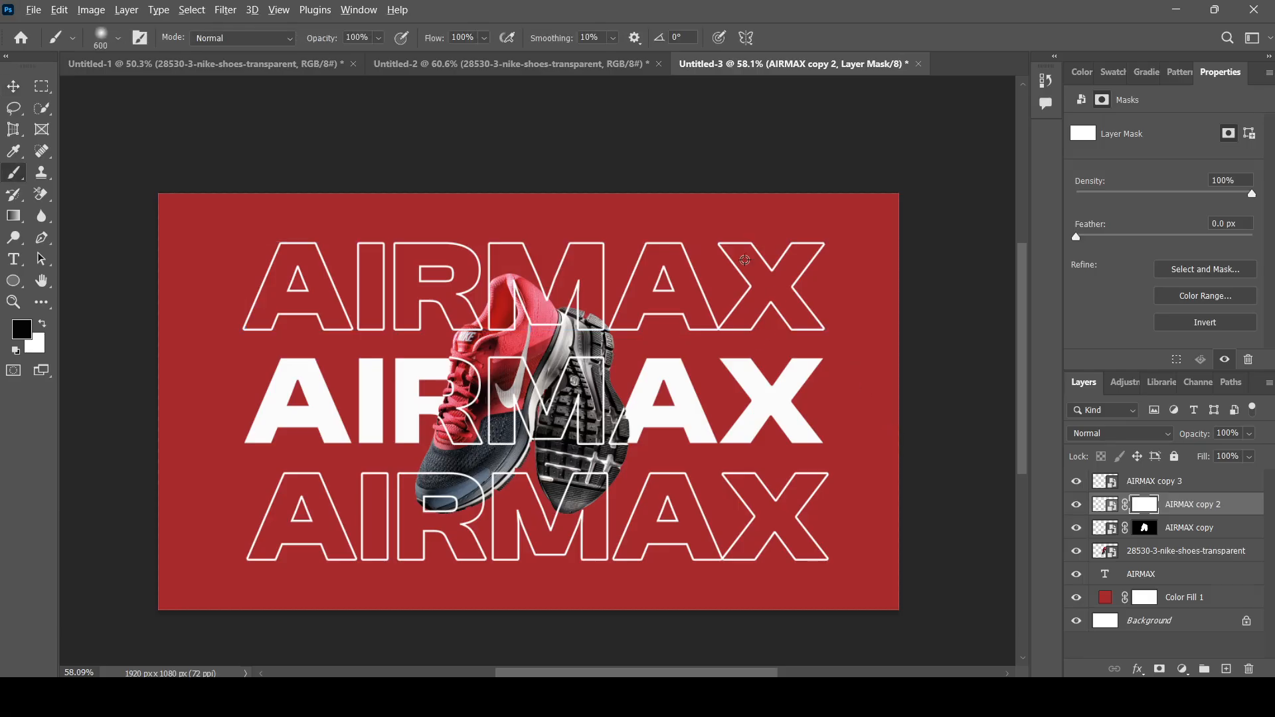
scroll(744, 259, "up", 1)
scroll(754, 222, "up", 2)
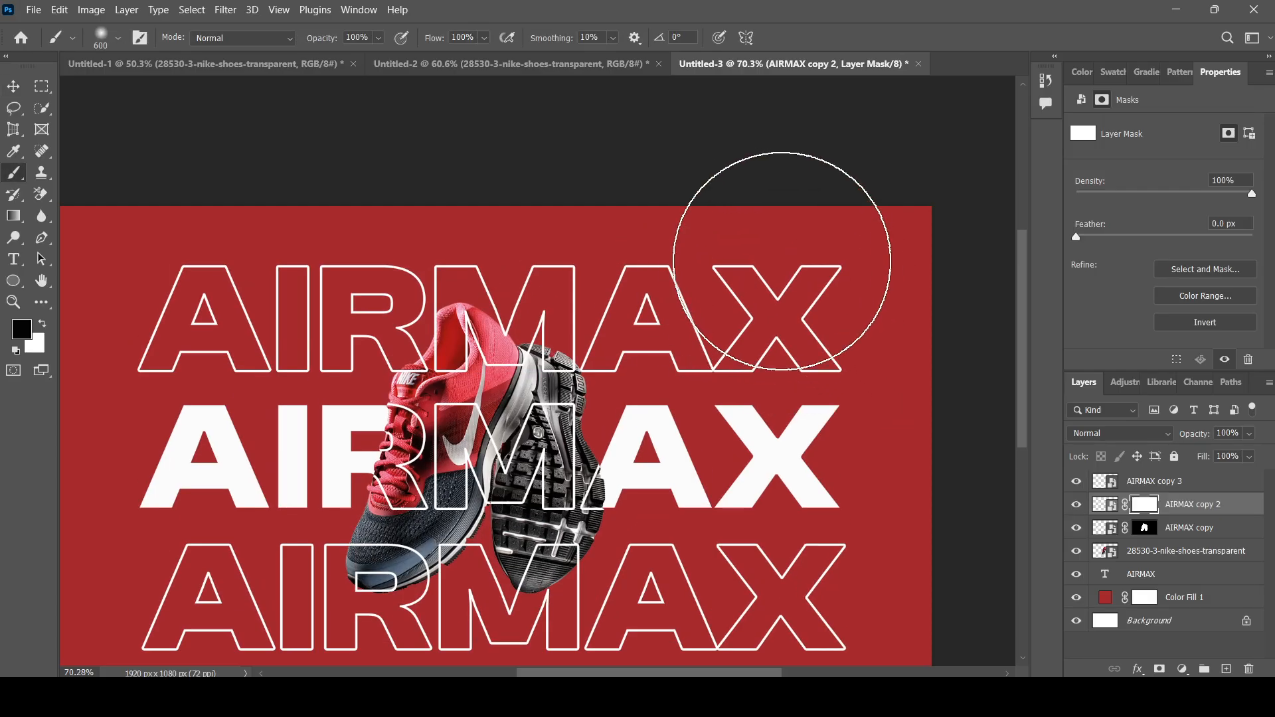
left_click_drag(762, 199, 720, 204)
scroll(719, 204, "down", 1)
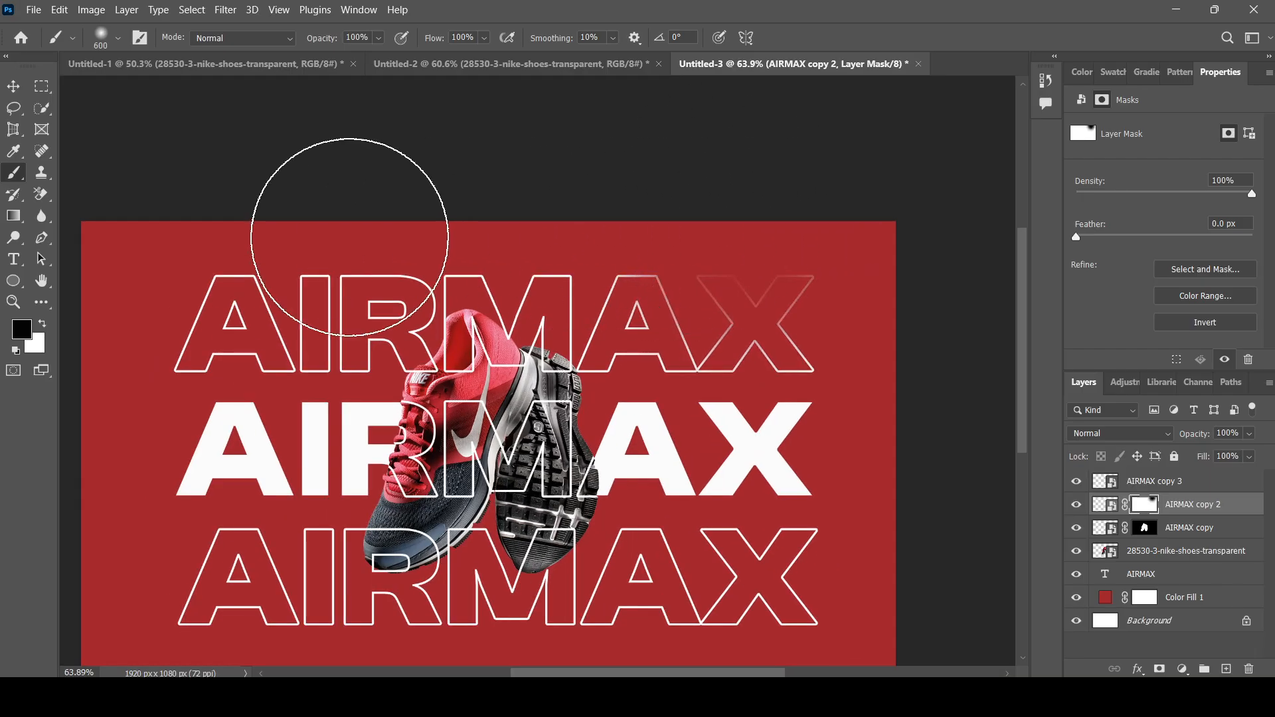
mouse_move(262, 213)
left_mouse_down()
mouse_move(208, 233)
mouse_move(373, 244)
mouse_move(621, 233)
mouse_move(404, 247)
mouse_move(455, 238)
mouse_move(390, 235)
mouse_move(418, 203)
mouse_move(377, 221)
left_mouse_up()
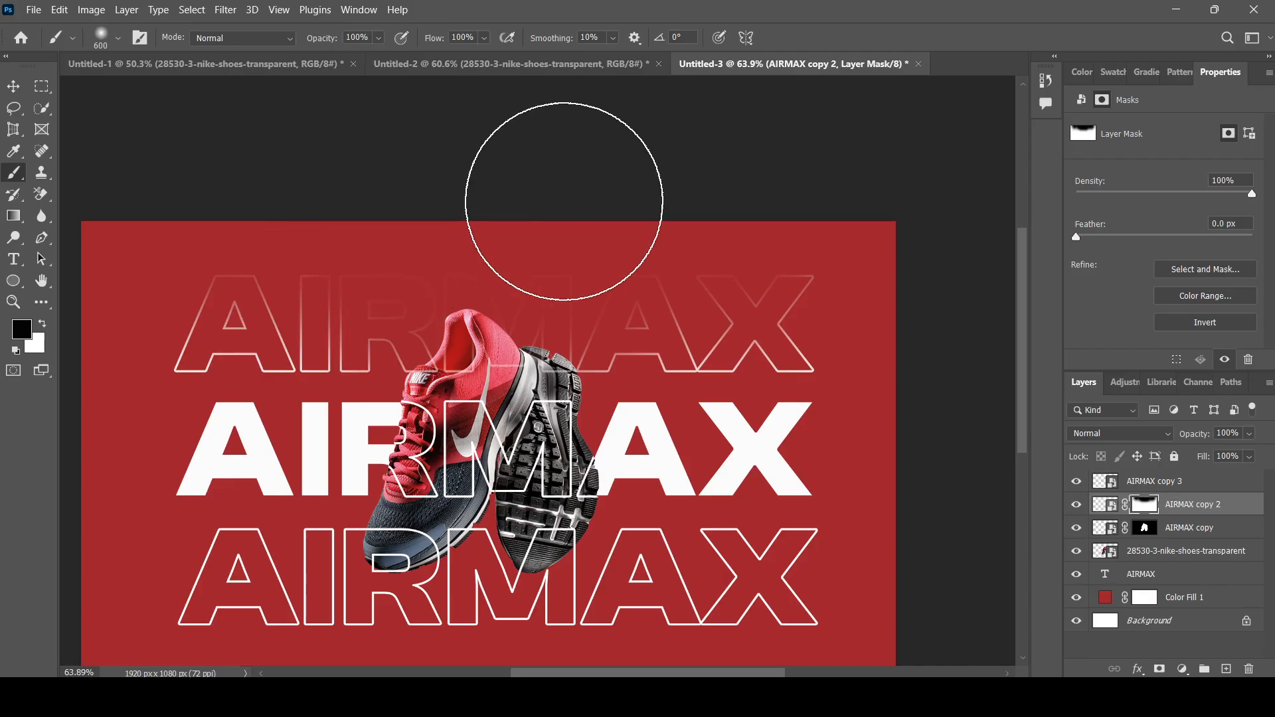
Examine the faded upper outline row against the rest of the poster at different magnifications.
scroll(569, 269, "down", 1)
scroll(531, 532, "down", 1)
scroll(615, 498, "down", 1)
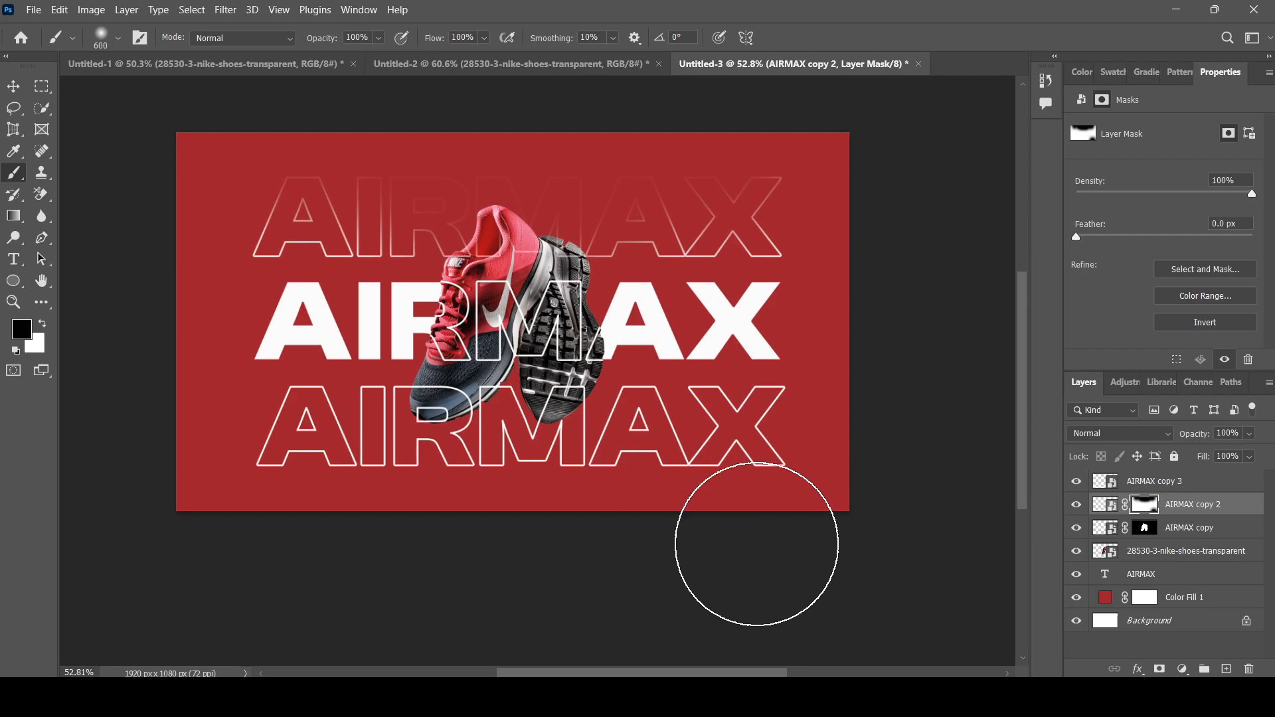
scroll(591, 222, "up", 1)
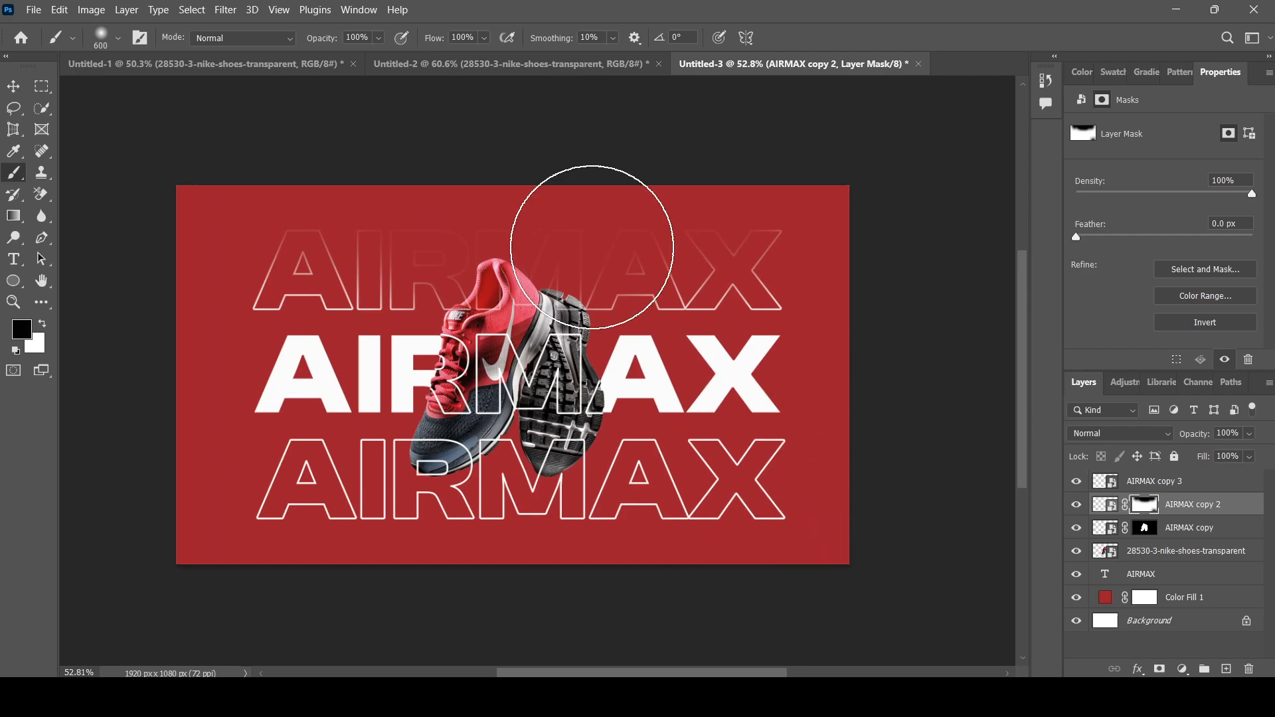
scroll(498, 193, "up", 2)
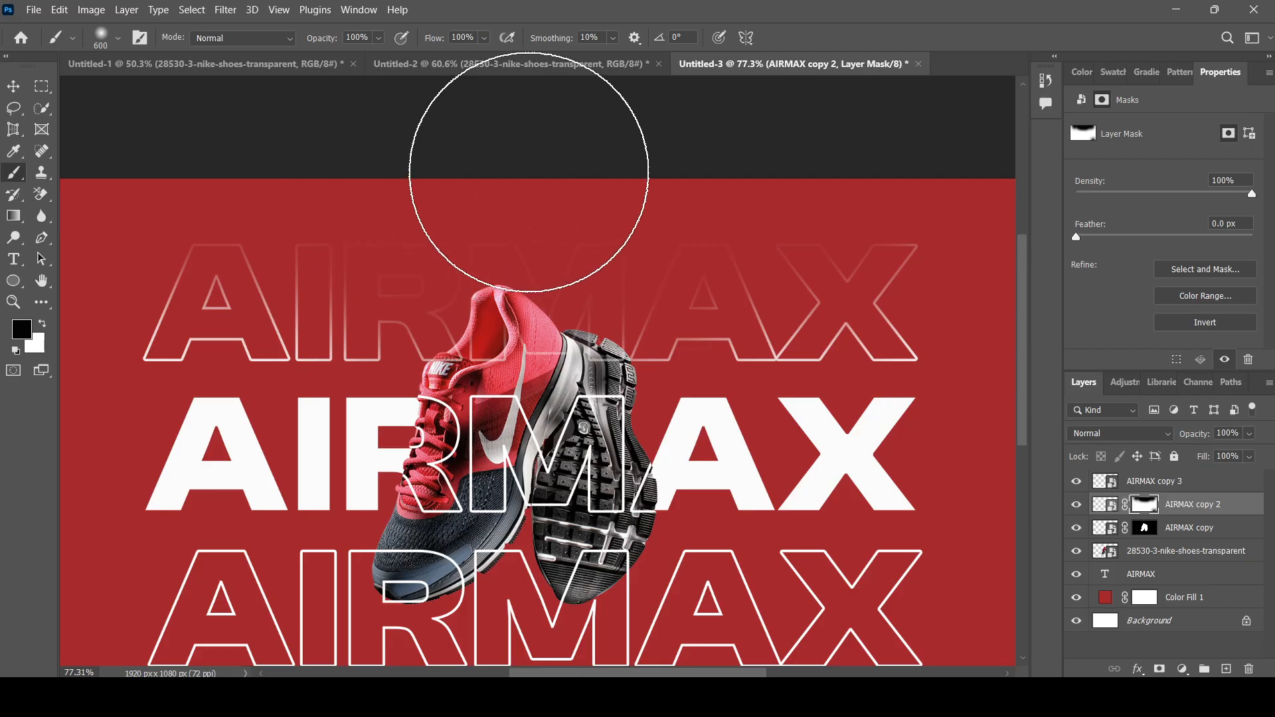
scroll(586, 114, "down", 1)
scroll(586, 116, "down", 1)
scroll(763, 458, "up", 2)
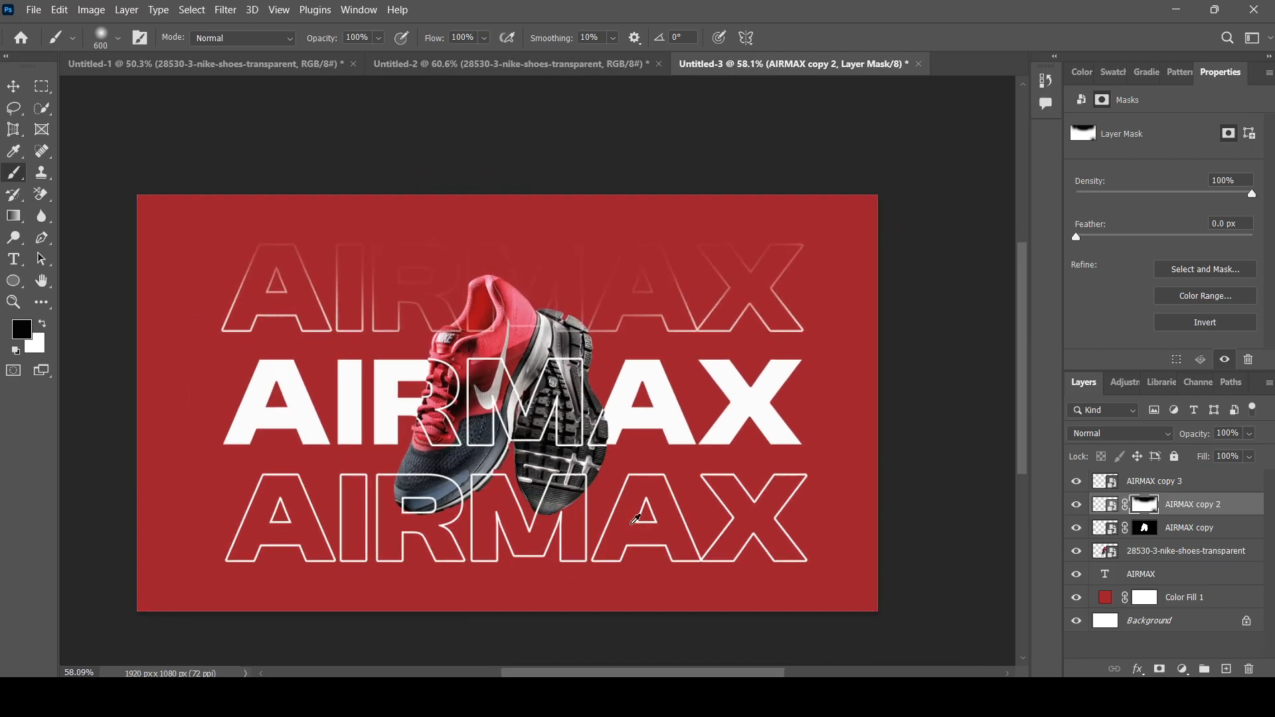
scroll(826, 294, "down", 2)
scroll(551, 375, "up", 2)
scroll(615, 389, "down", 1)
scroll(668, 541, "up", 1)
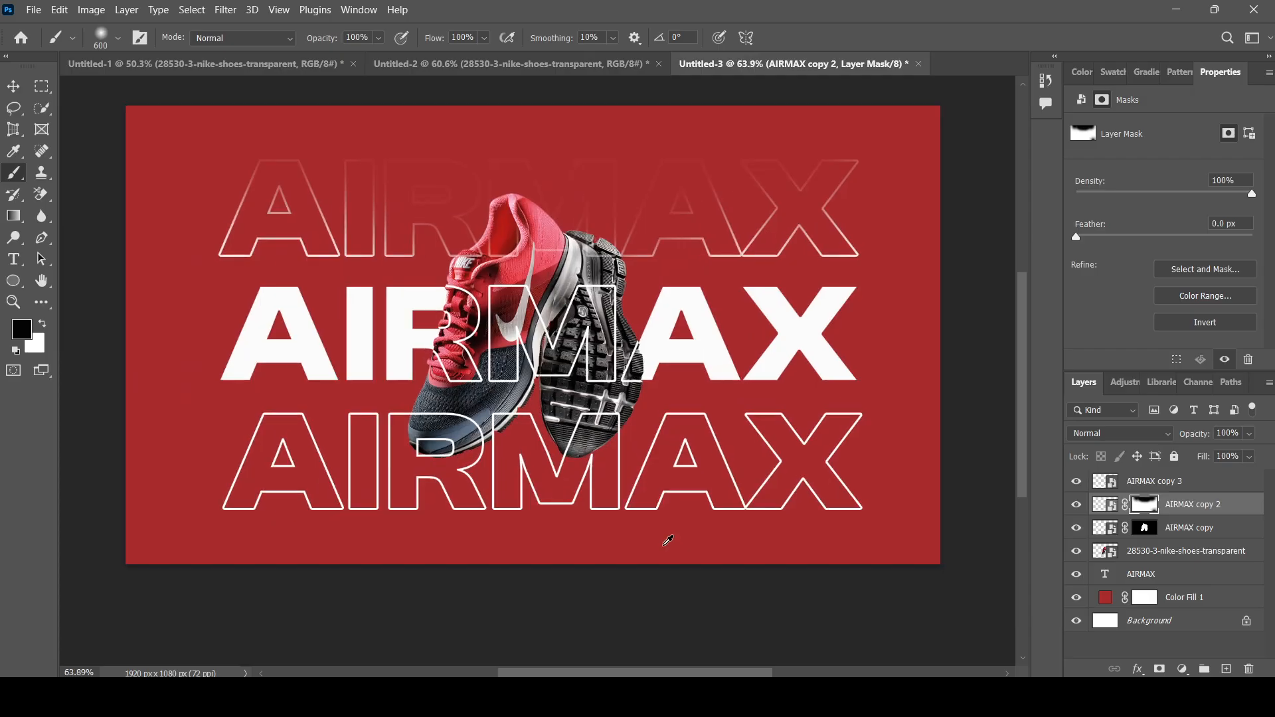
Add a layer mask to AIRMAX copy 3 and brush black along the lower row's bottom edge to fade the outline.
key("x")
left_click(1175, 484)
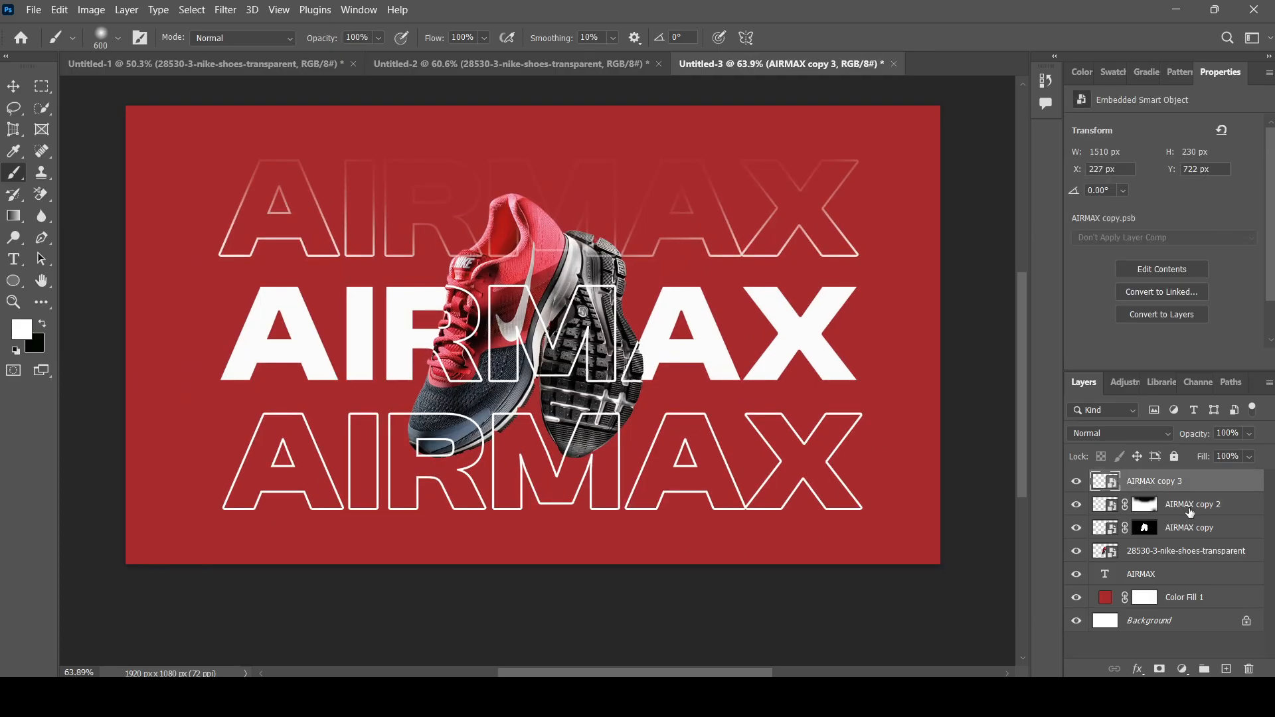
left_click(1161, 670)
key("x")
scroll(784, 556, "down", 2)
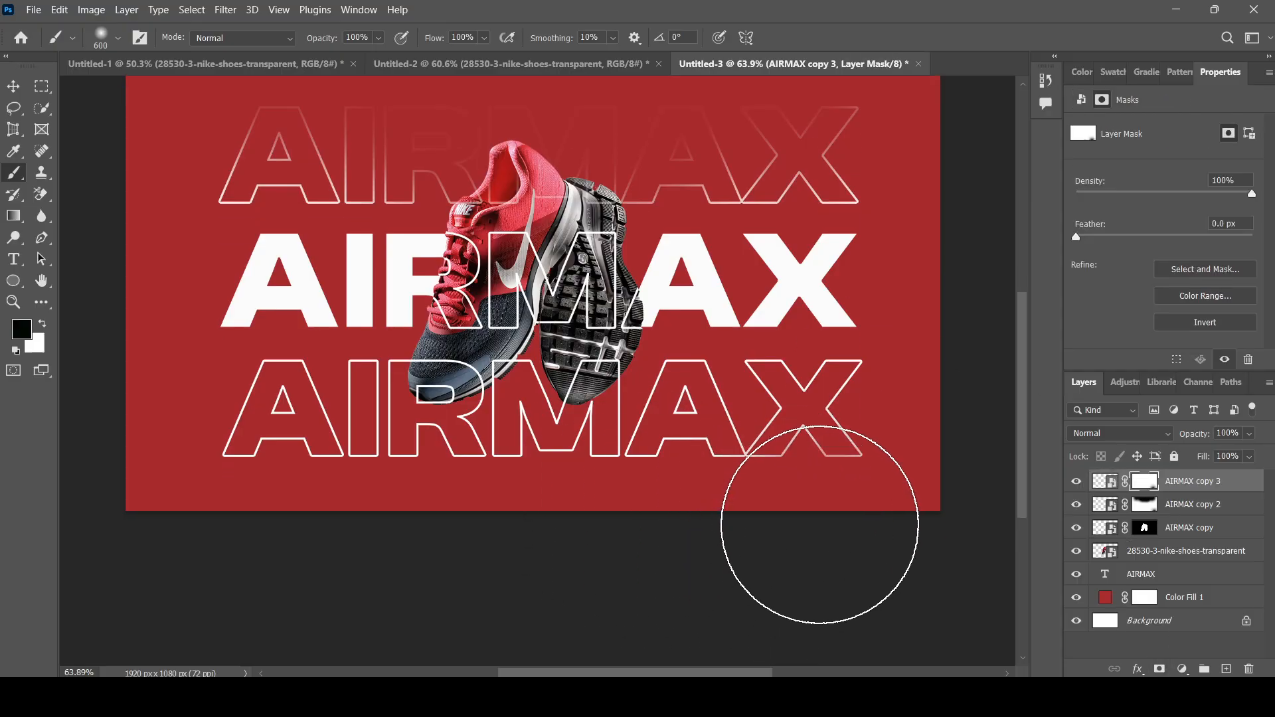
left_click(820, 525)
left_click(254, 502)
left_click(284, 513)
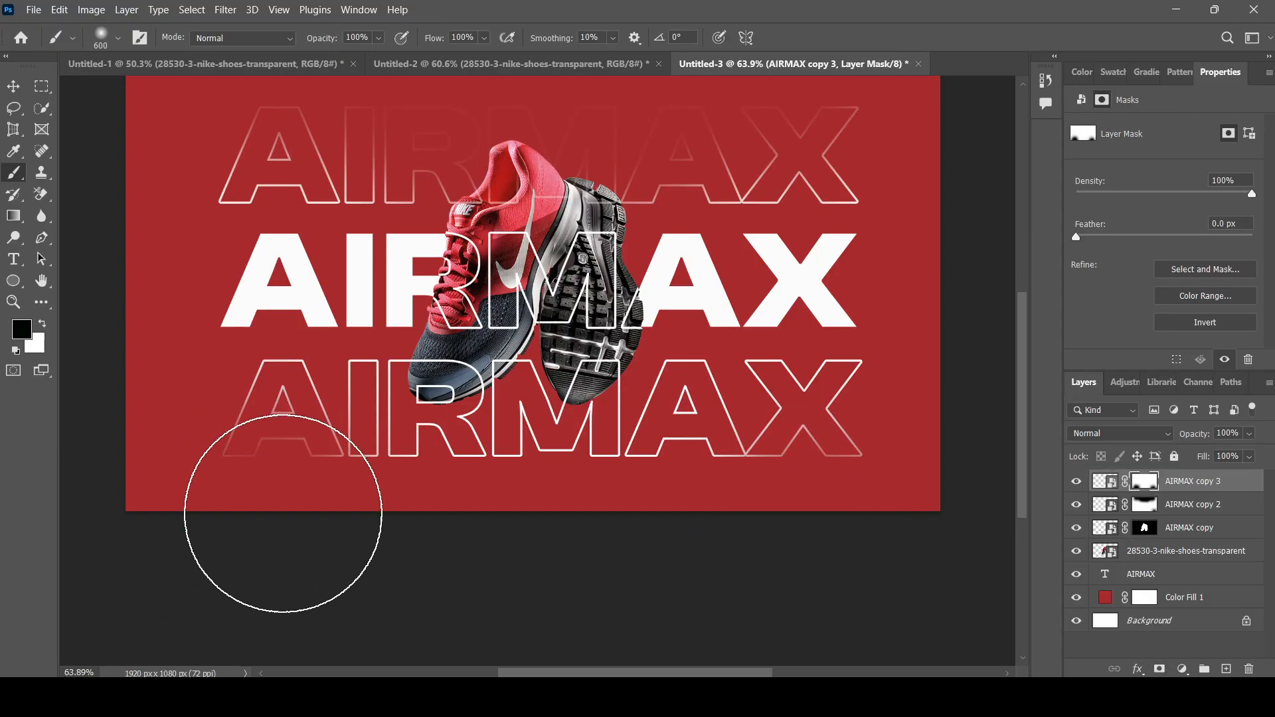
mouse_move(492, 555)
left_mouse_down()
mouse_move(593, 520)
mouse_move(547, 510)
mouse_move(644, 502)
mouse_move(405, 513)
mouse_move(441, 527)
mouse_move(608, 513)
left_mouse_up()
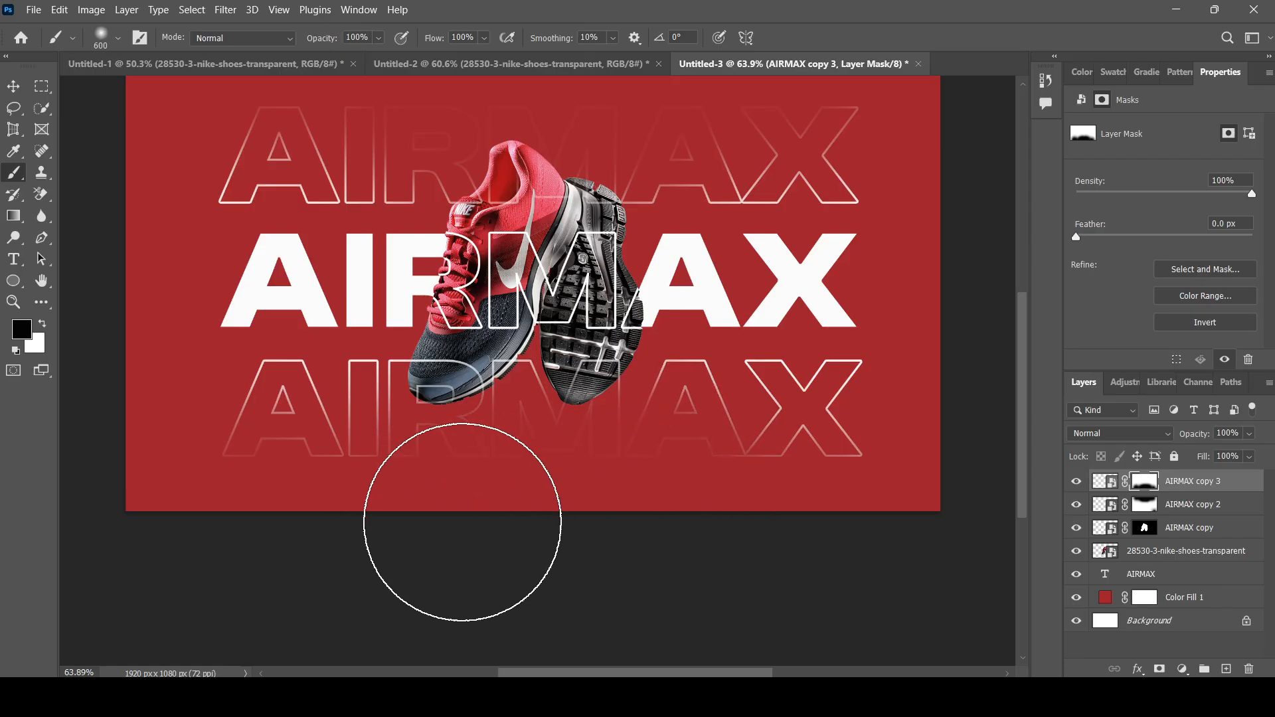
scroll(524, 571, "up", 2)
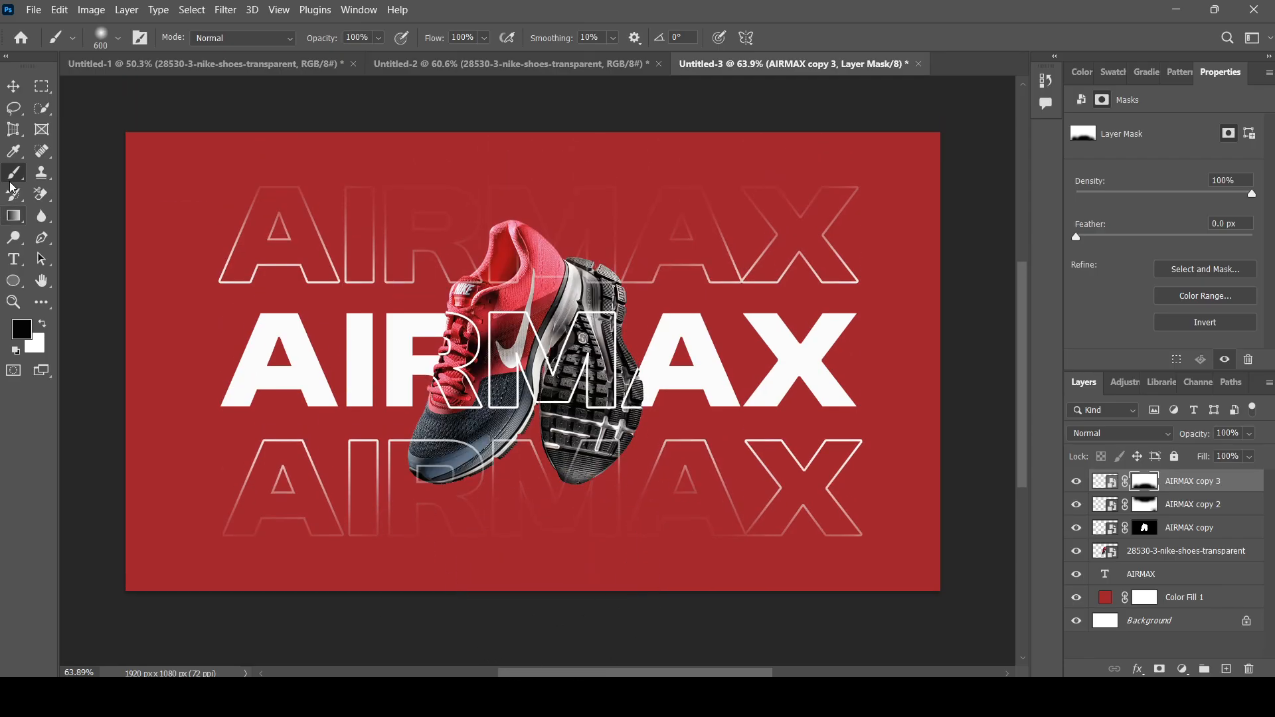
Copy the A MOMENT OF YOUR STYLE text layer from the Untitled-2 document into Untitled-3.
left_click(13, 87)
left_click(357, 120)
scroll(438, 97, "up", 1)
left_click(518, 65)
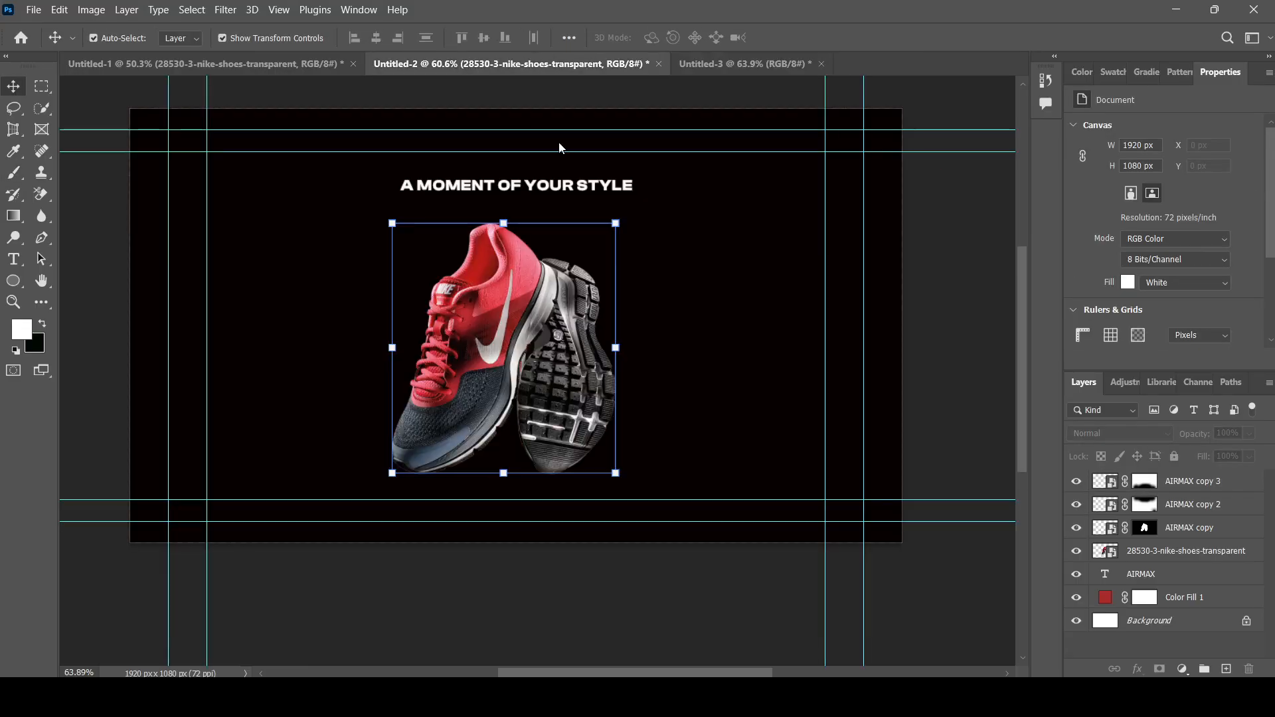
left_click(608, 190)
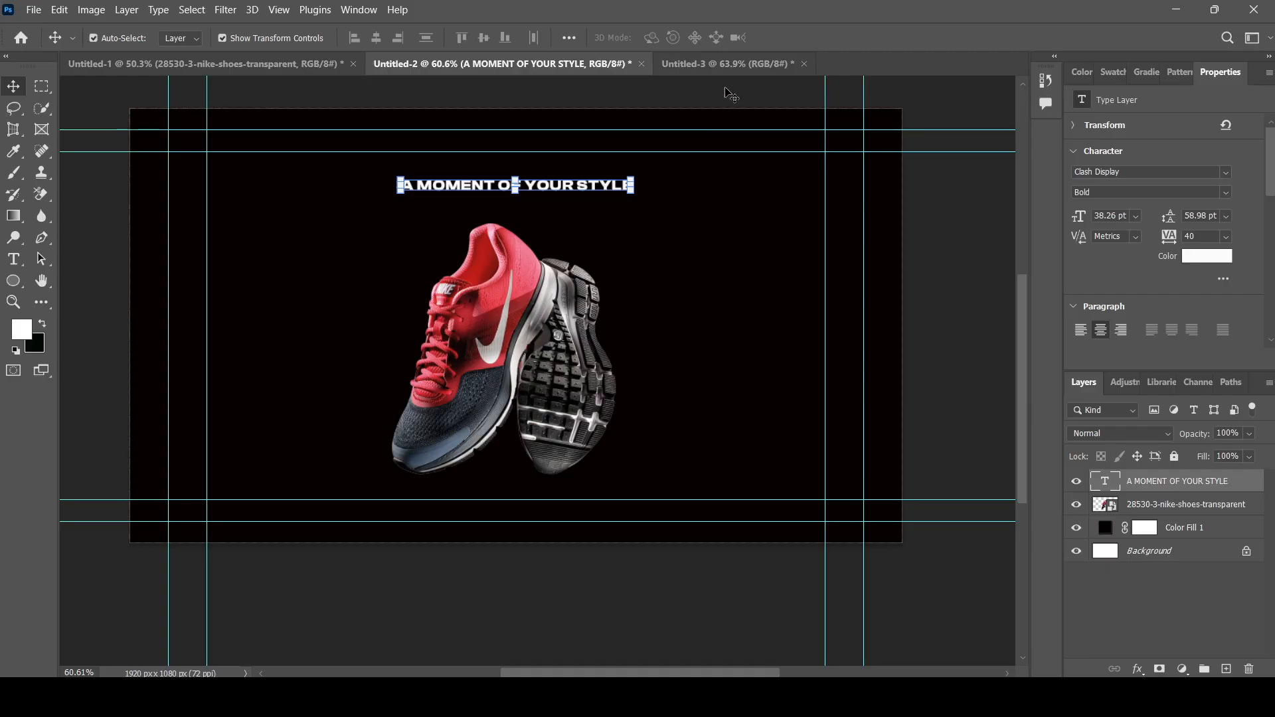
left_click(725, 64)
left_click_drag(595, 156, 598, 157)
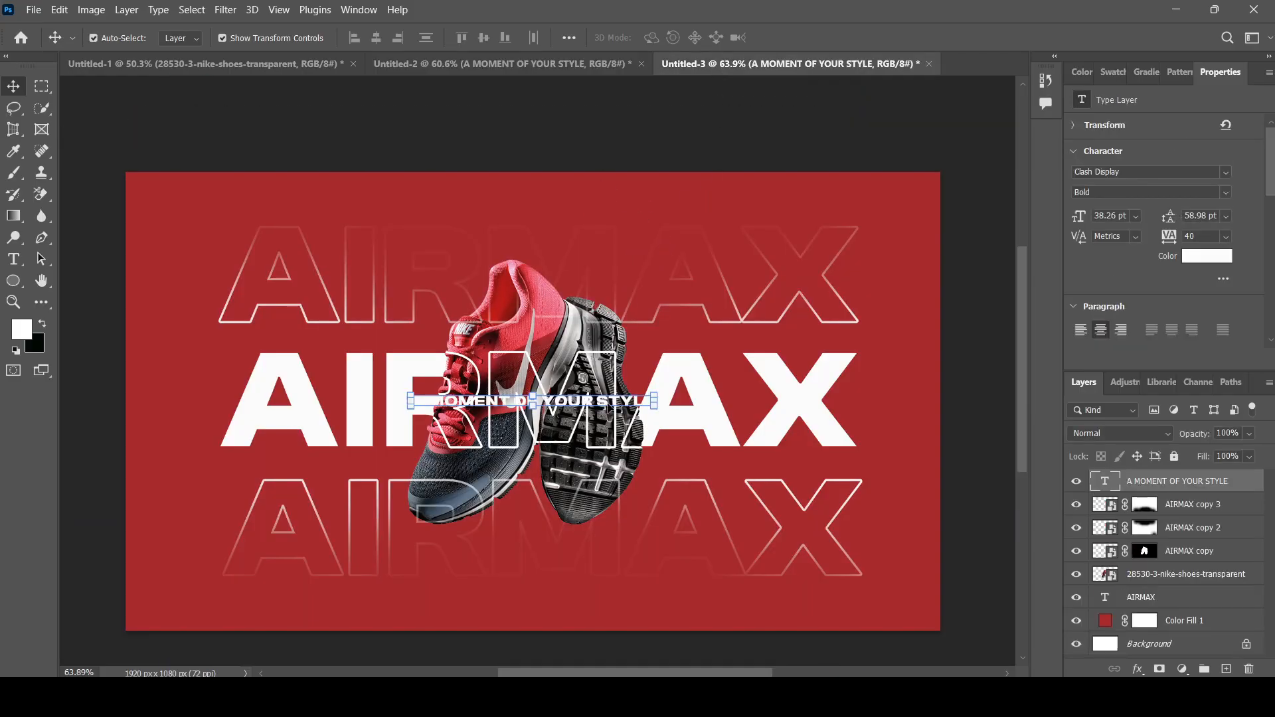
Move the A MOMENT OF YOUR STYLE text above the shoes, horizontally centred at X 960 px, Y 126 px.
left_click_drag(608, 406, 614, 234)
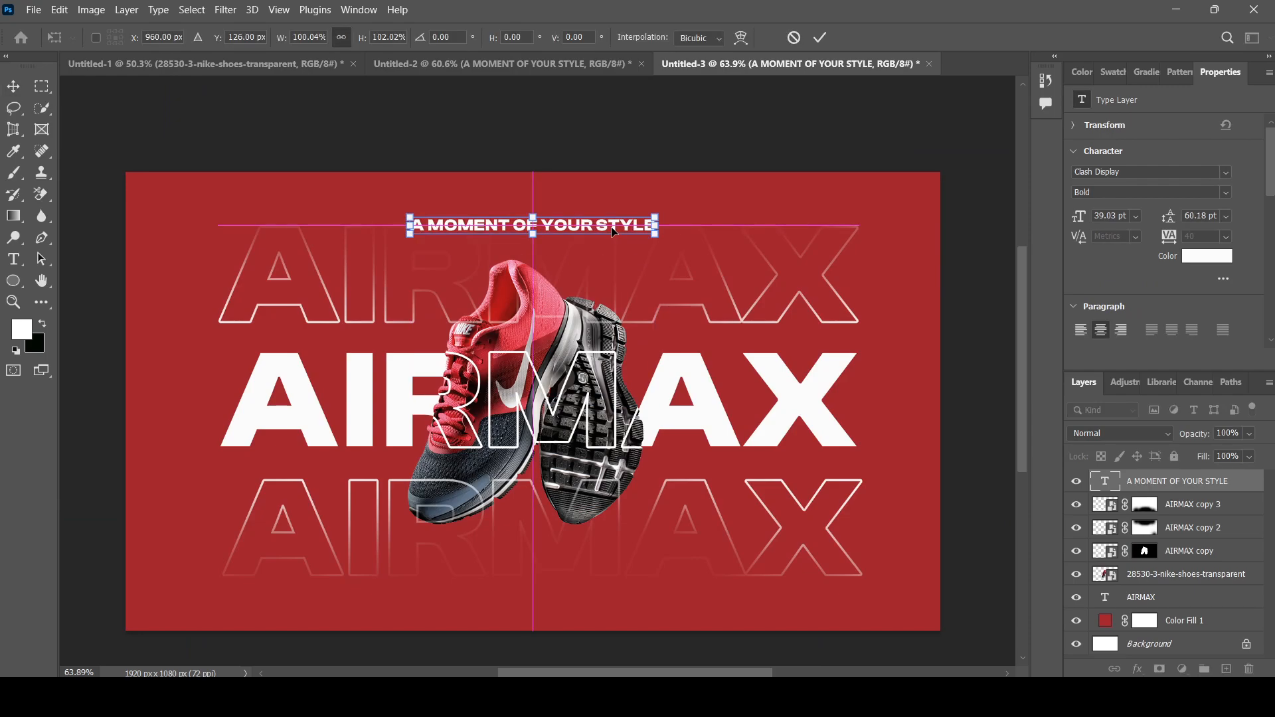
key("Return")
scroll(968, 353, "down", 2)
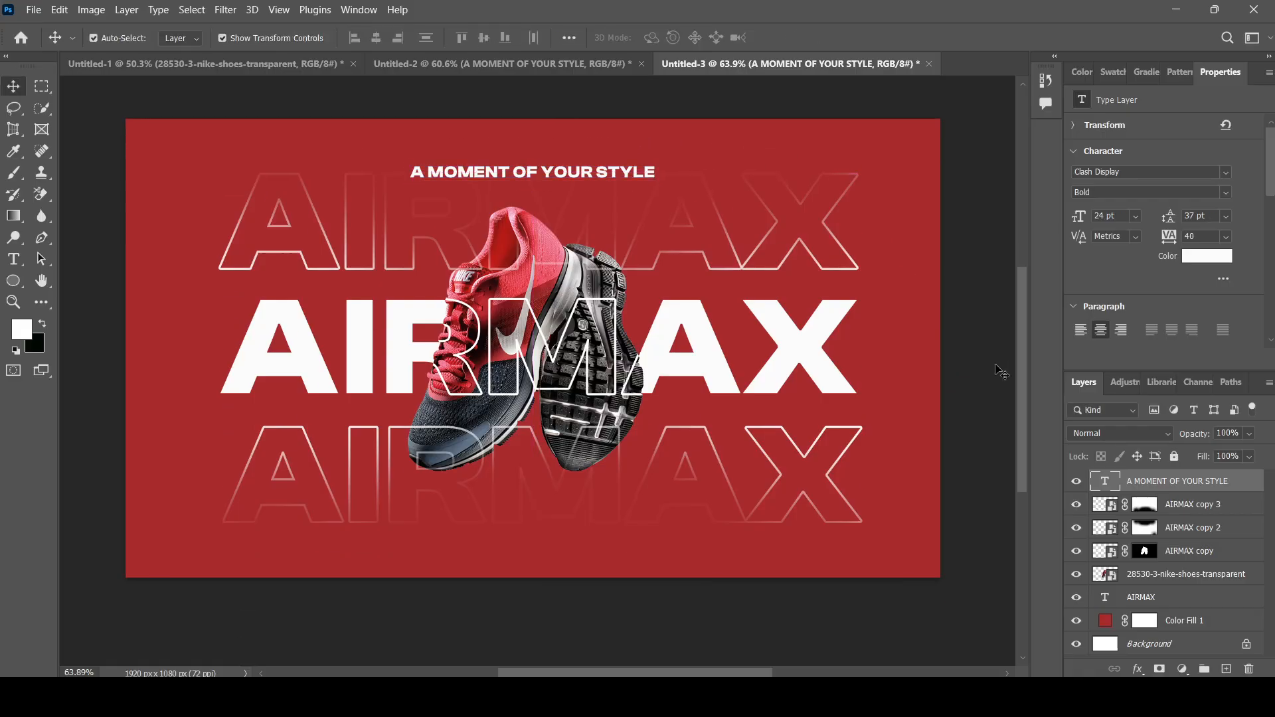
left_click(998, 370)
Duplicate the tagline straight down to the lower row's bottom edge and change the copy's text to JUST DO IT.
left_click(586, 175)
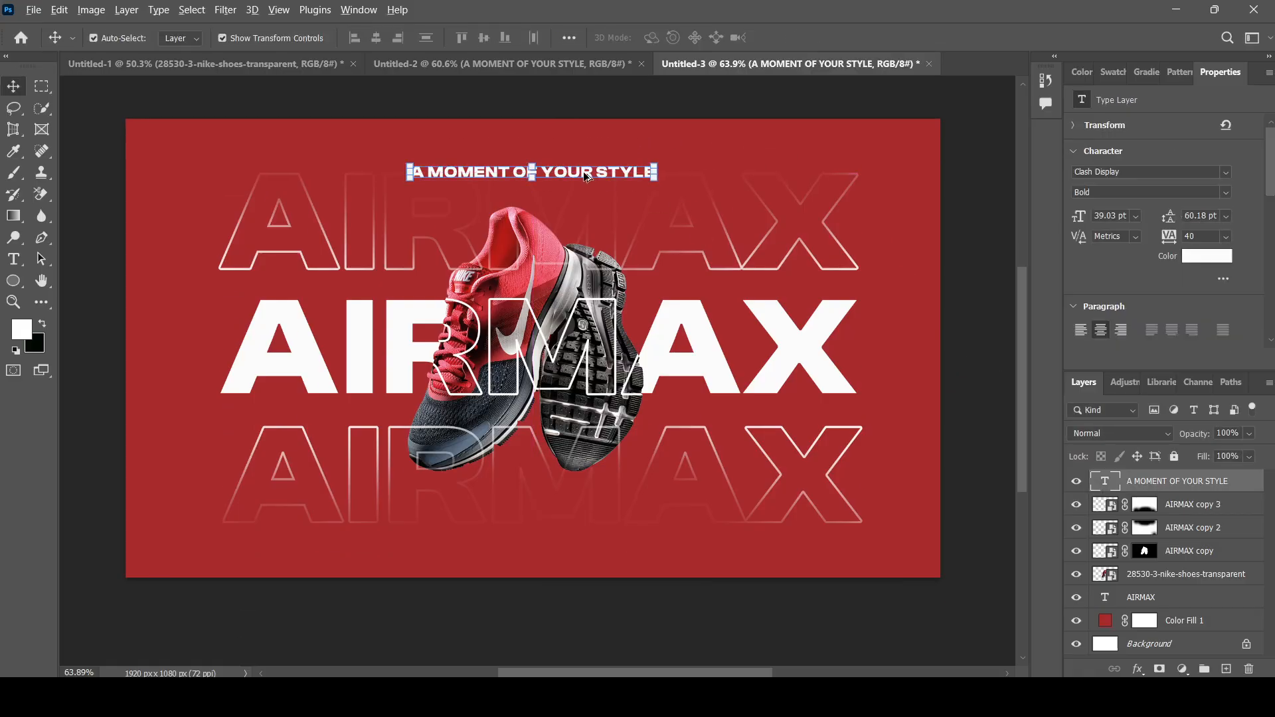
left_click_drag(586, 175, 564, 528)
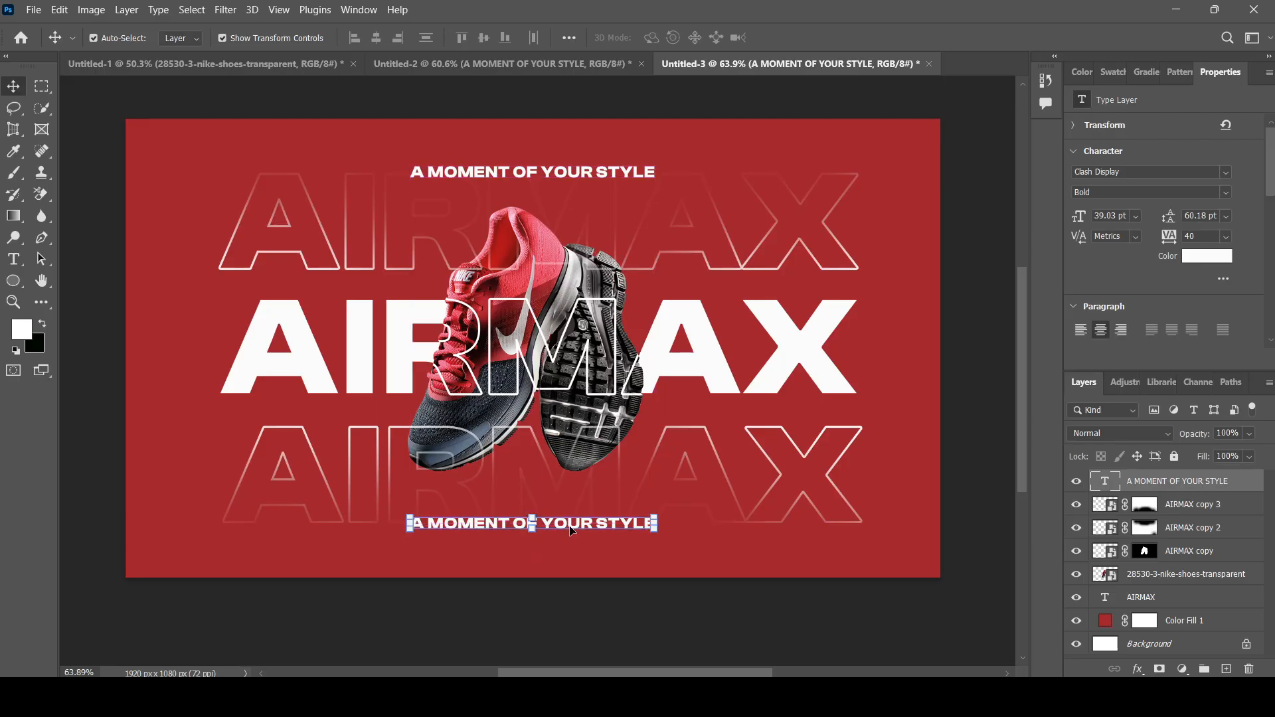
double_click(572, 524)
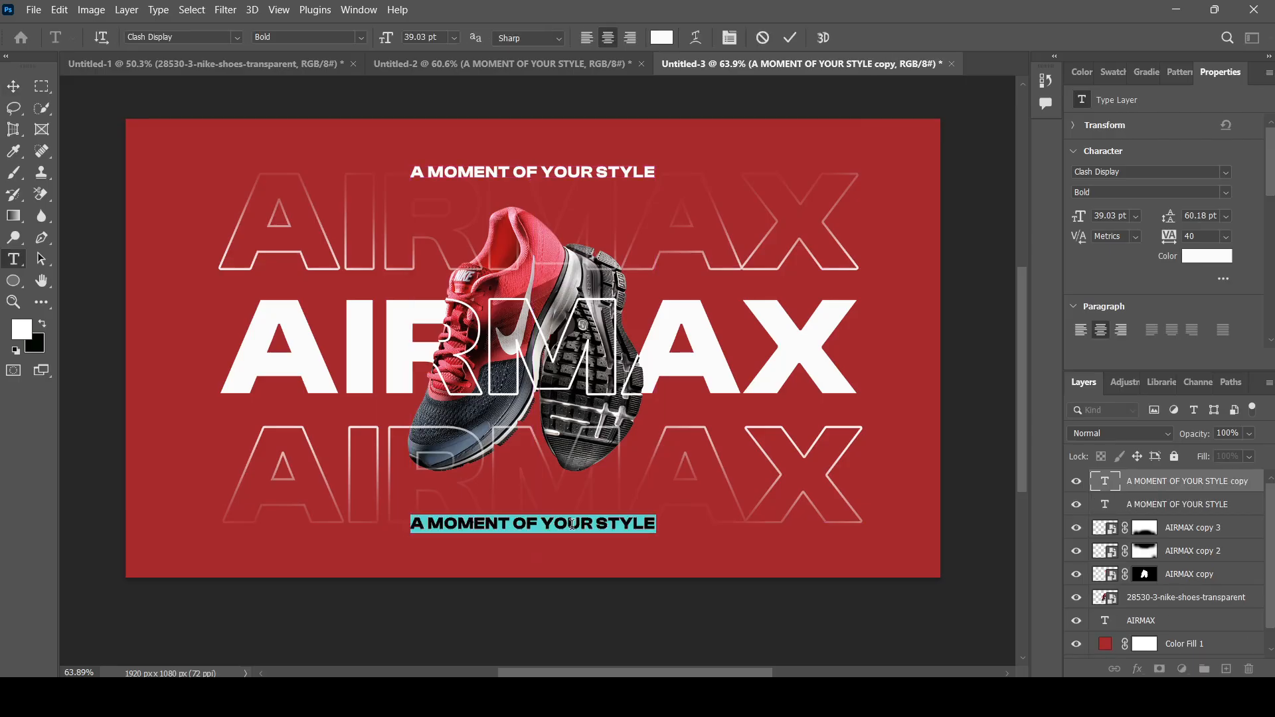
type("ju")
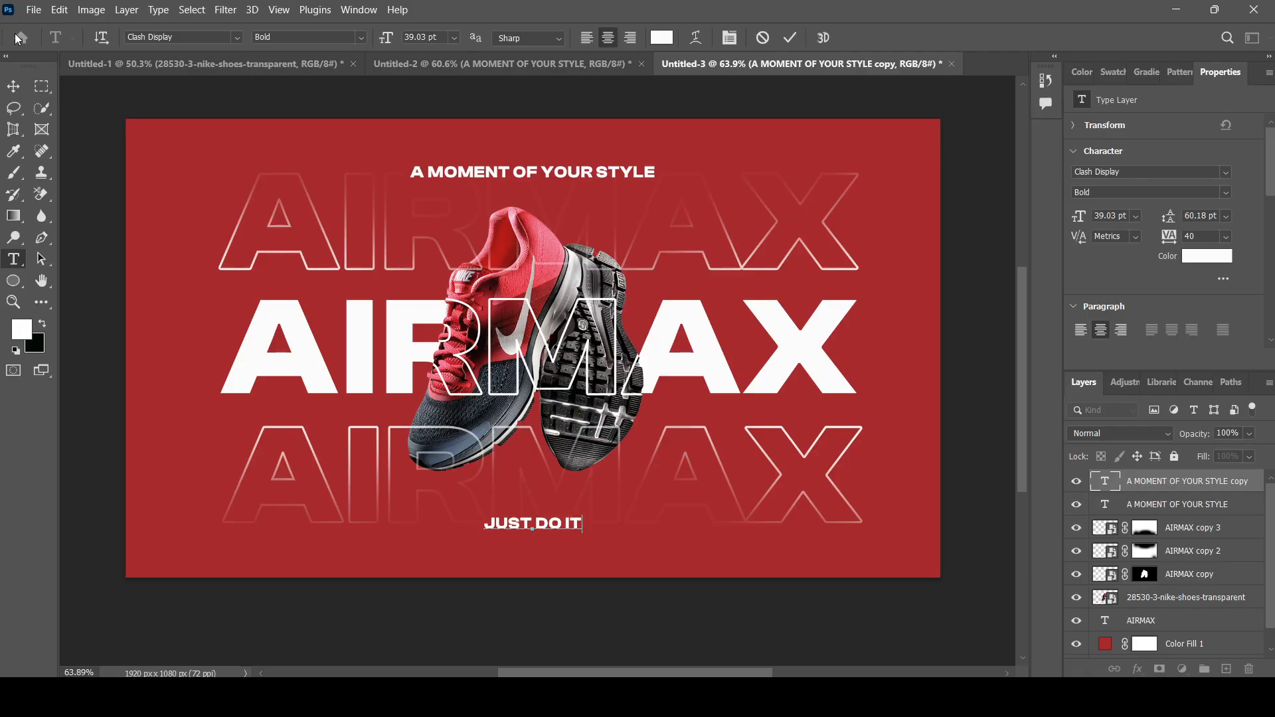
left_click(13, 88)
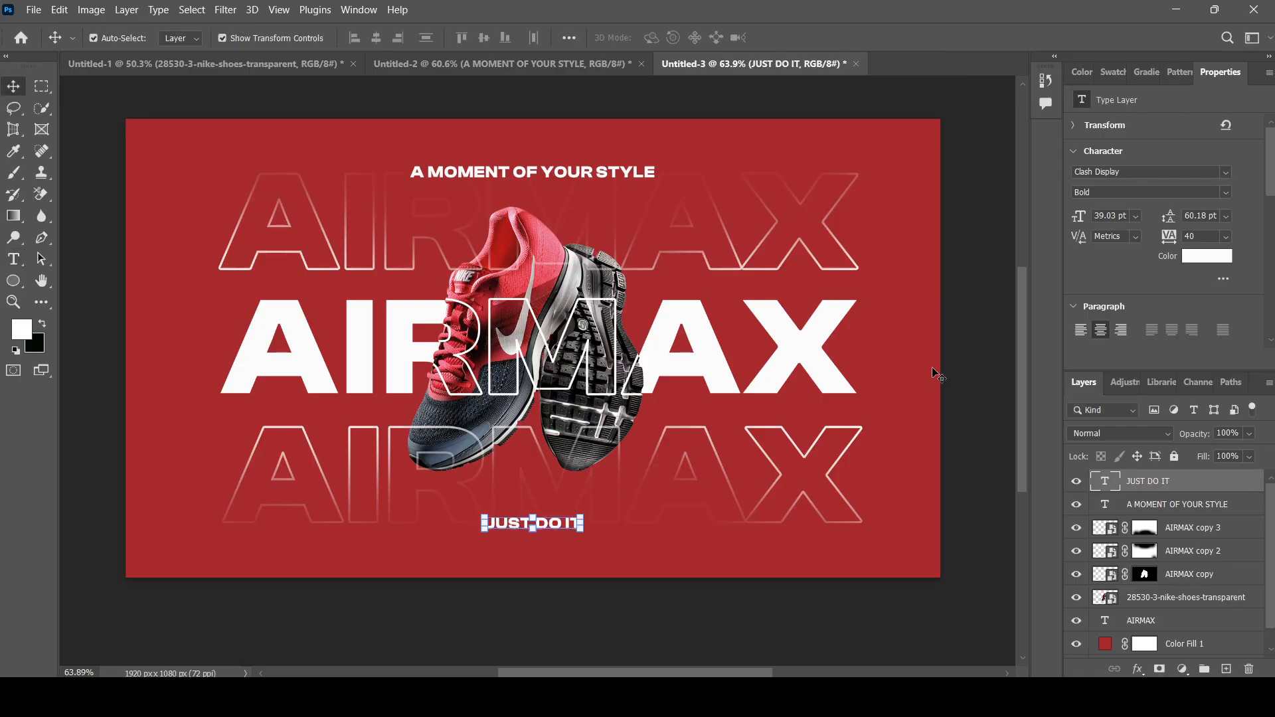
left_click(975, 344)
scroll(663, 350, "down", 2)
scroll(707, 257, "up", 1)
scroll(762, 286, "down", 1)
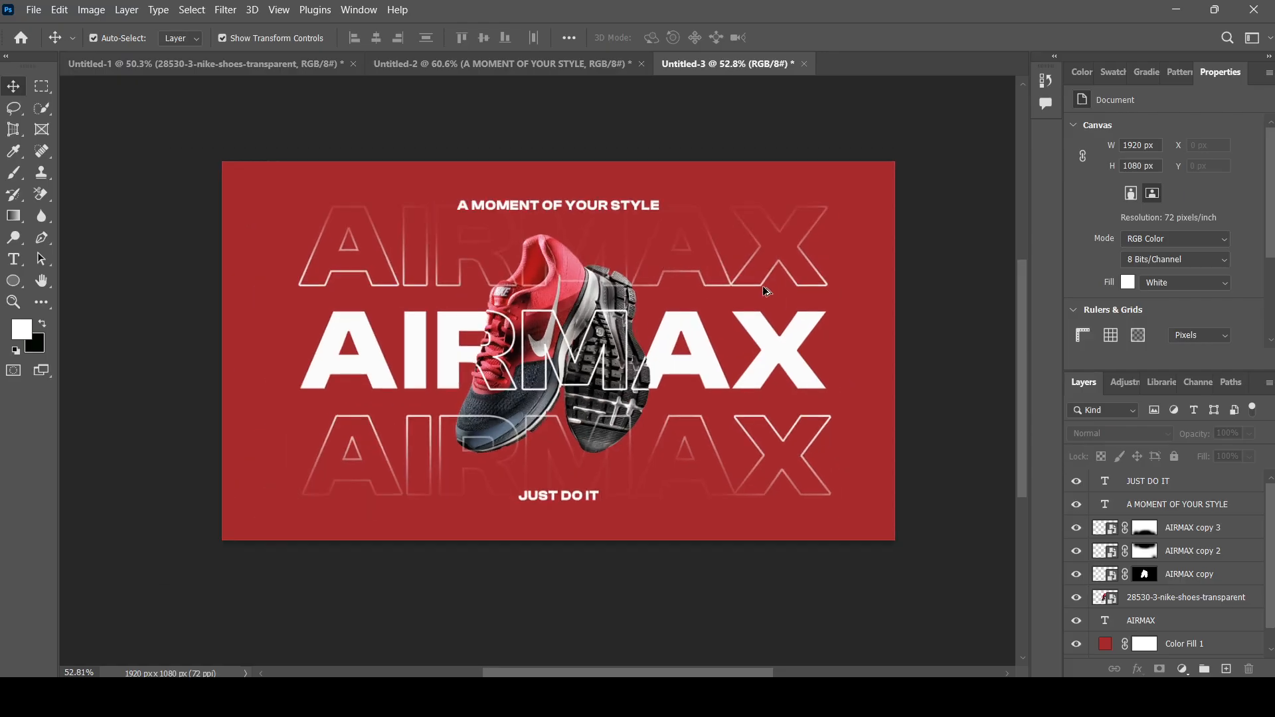
Move the JUST DO IT text straight down until it sits just below the lower outlined AIRMAX row, keeping it horizontally centred.
scroll(563, 392, "up", 1)
scroll(559, 434, "up", 2)
left_click(576, 529)
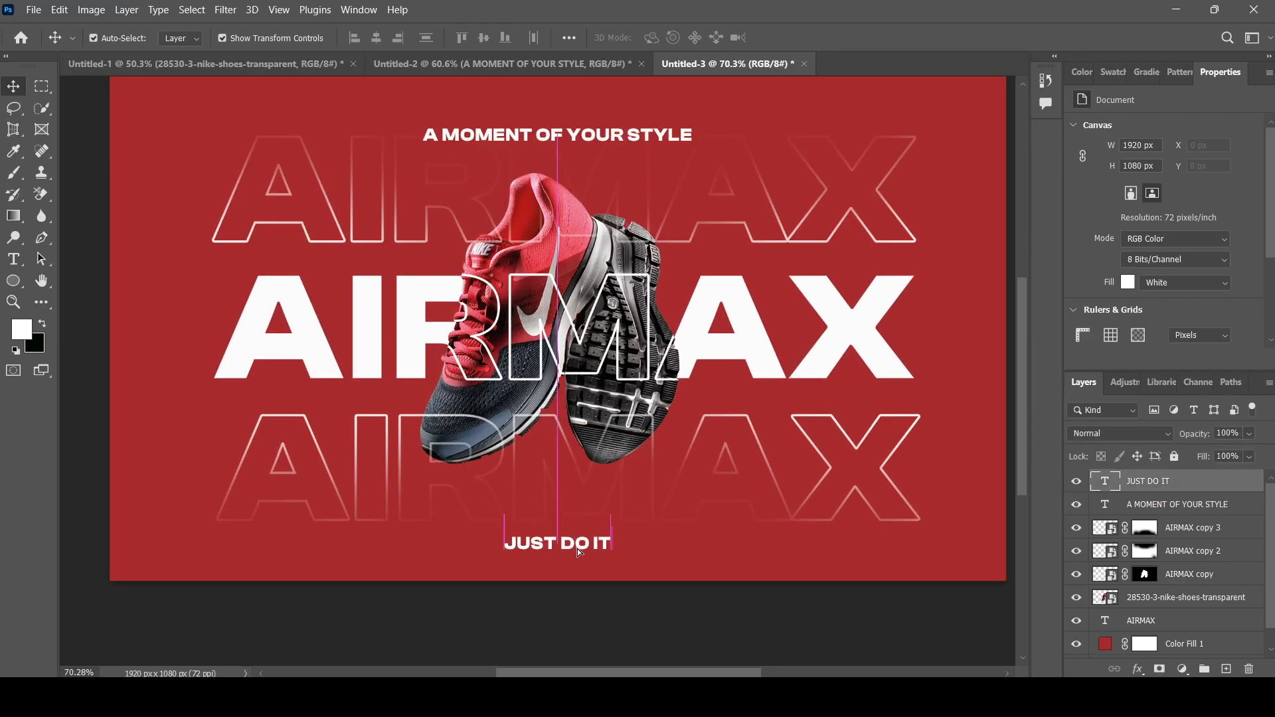
left_click_drag(576, 548, 576, 553)
scroll(478, 434, "down", 2)
scroll(727, 485, "up", 1)
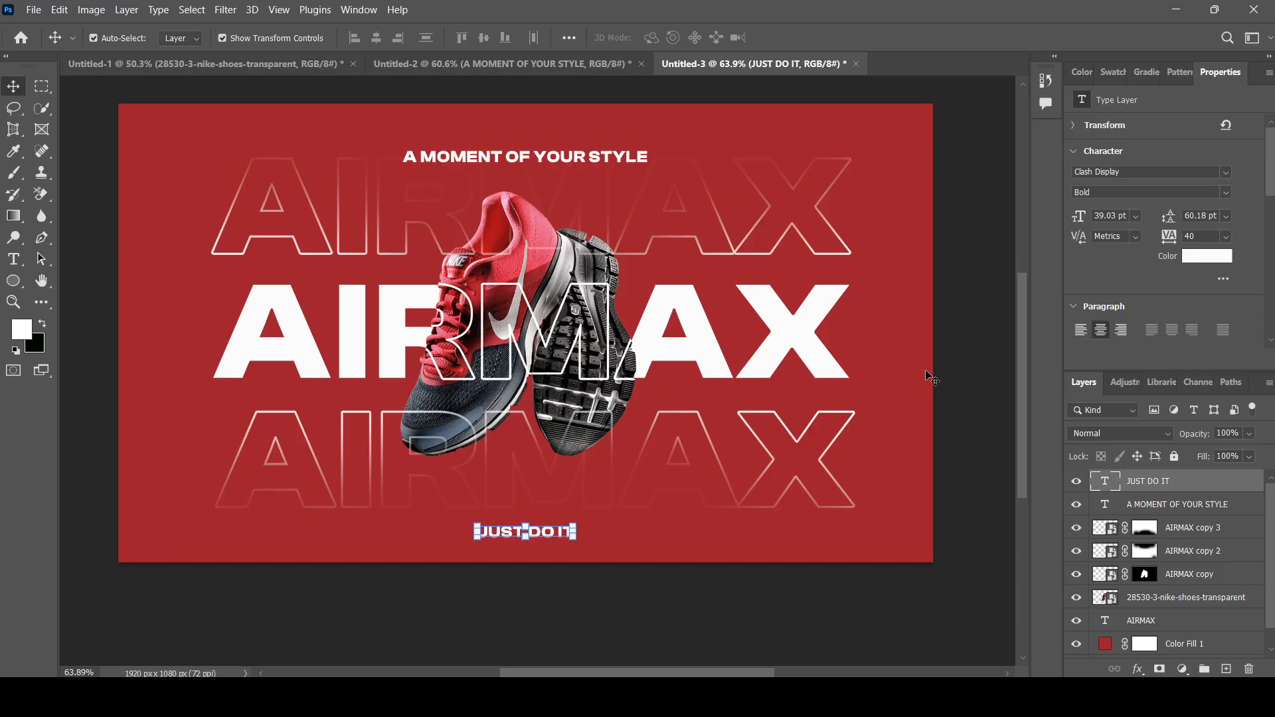
scroll(879, 383, "up", 2)
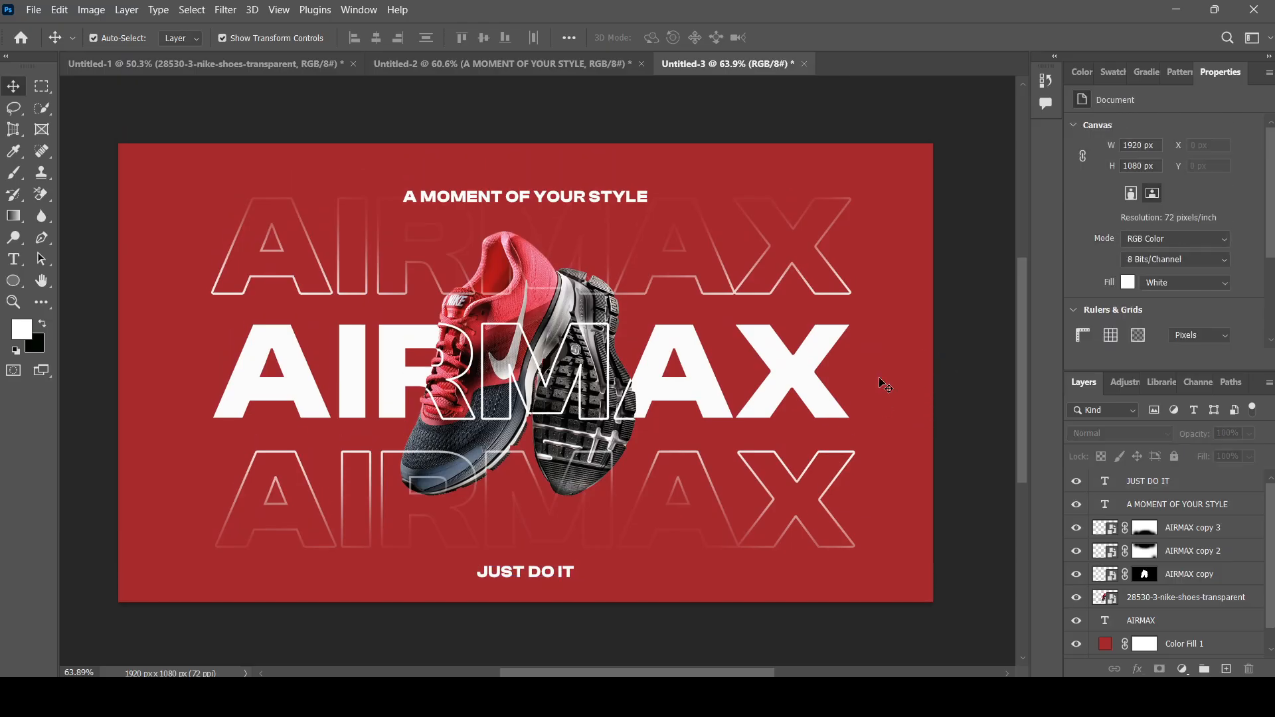
Nudge the A MOMENT OF YOUR STYLE text down about 19 px, closer to the top of the shoes, and deselect it.
left_click(610, 194)
key("Down")
key("Down")
key("Down")
key("Down")
key("Down")
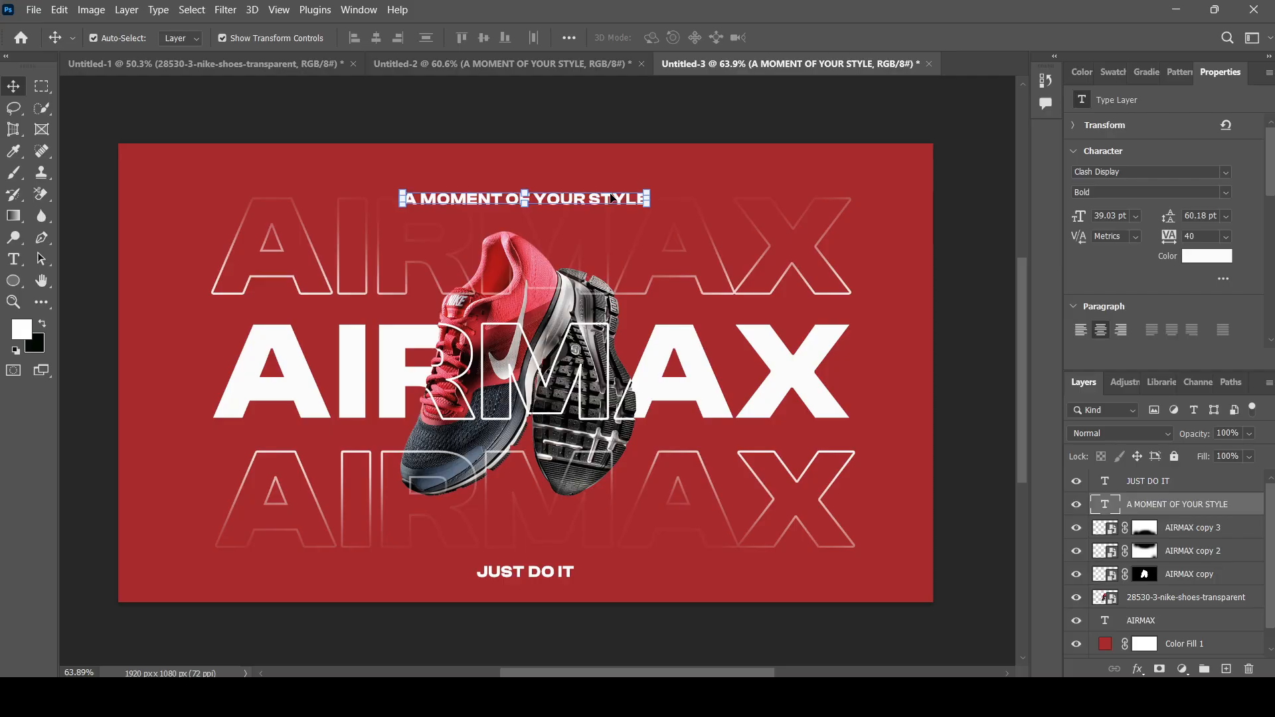
key("Down")
key("Down")
key("Down")
key("Down")
key("Down")
key("Down")
key("Down")
key("Down")
key("Down")
key("Down")
key("Down")
key("Down")
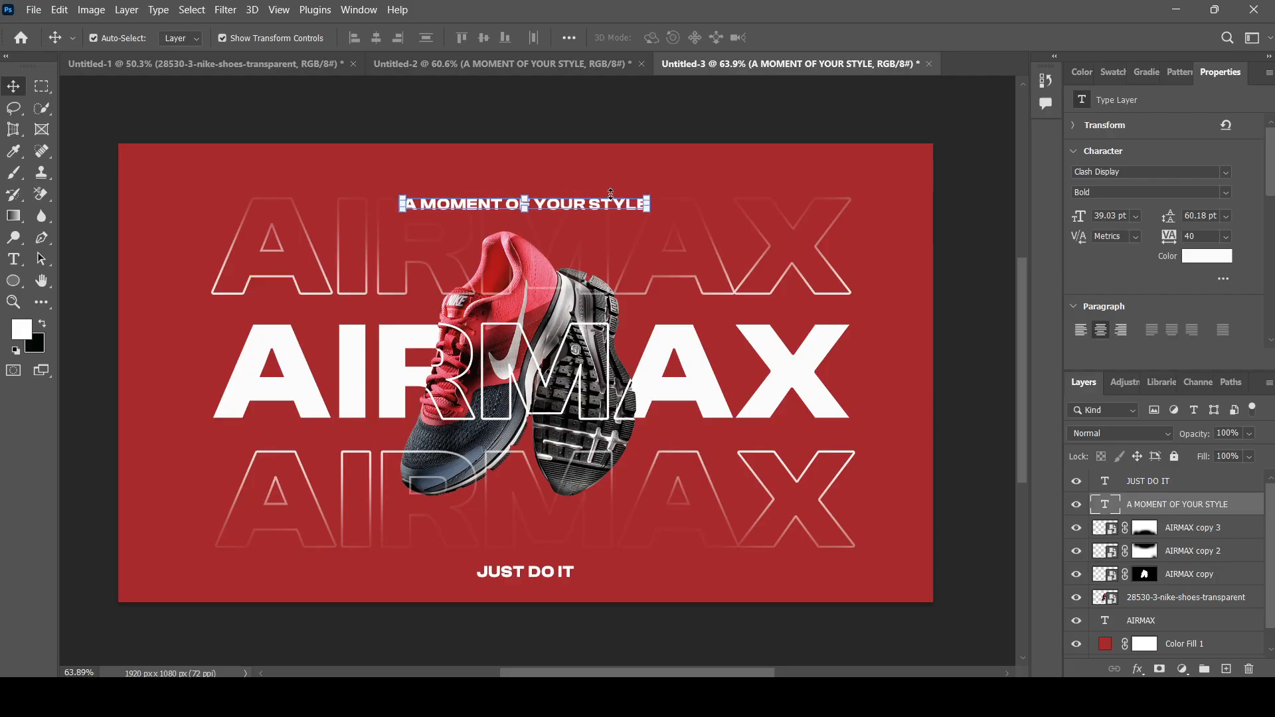
key("Down")
key("Down")
scroll(597, 199, "down", 1)
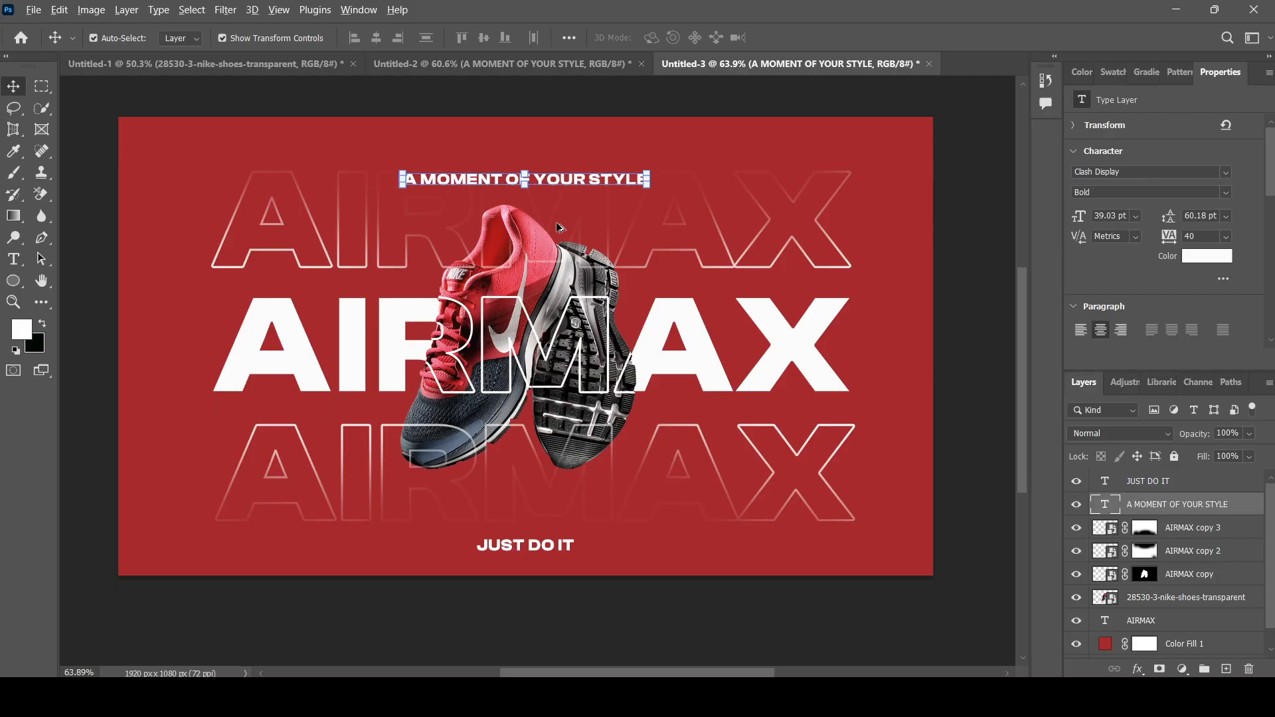
scroll(670, 310, "down", 2)
scroll(622, 260, "up", 2)
left_click(962, 265)
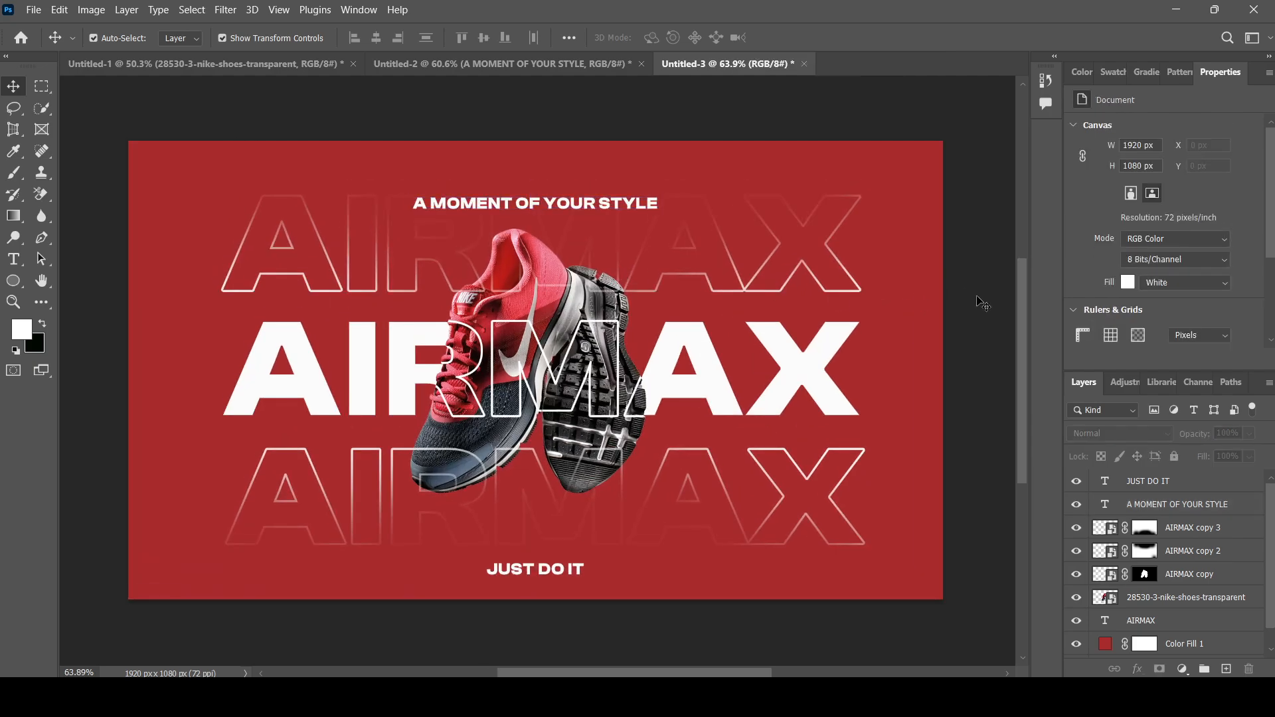